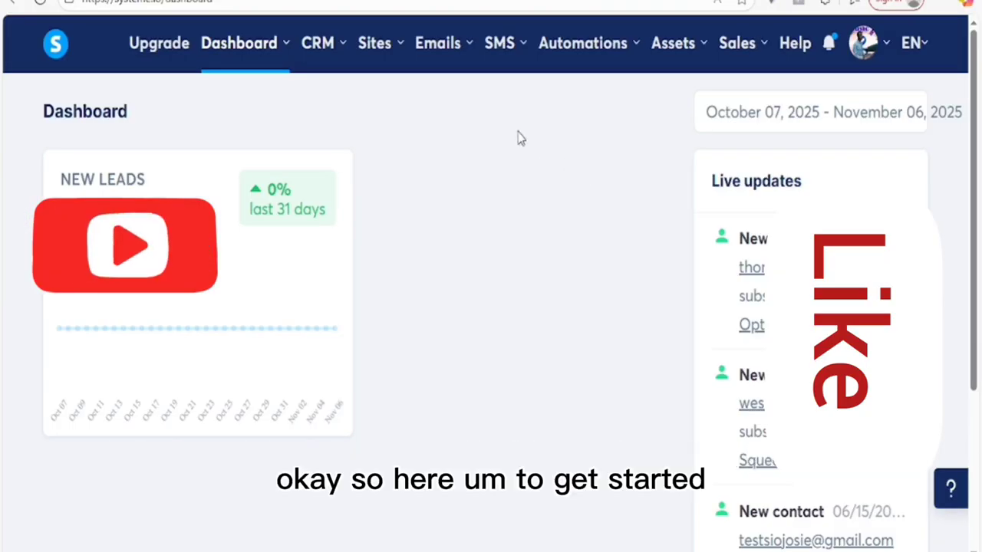
Step: Go to Sites > Sales funnels and bring up the Create funnel dialog
left_click(391, 40)
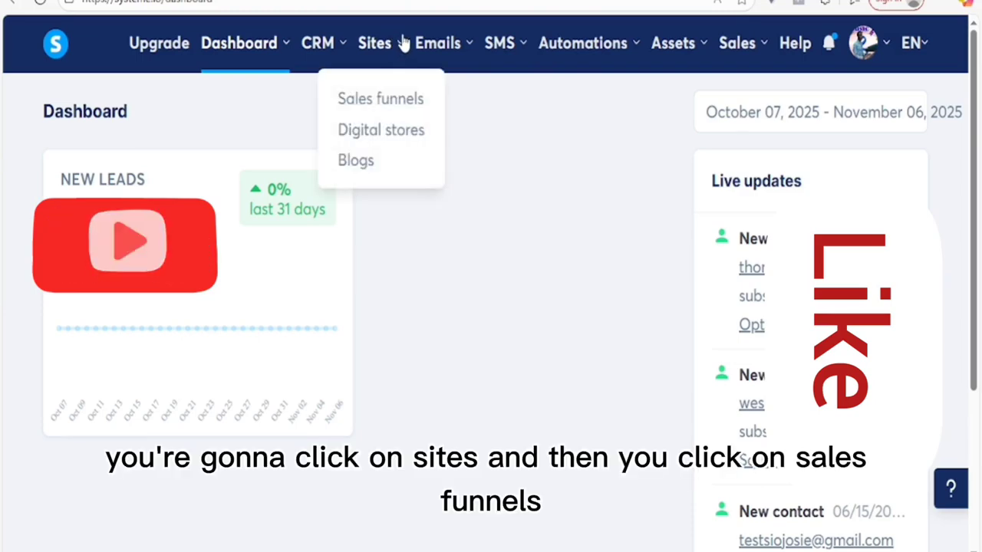
left_click(382, 101)
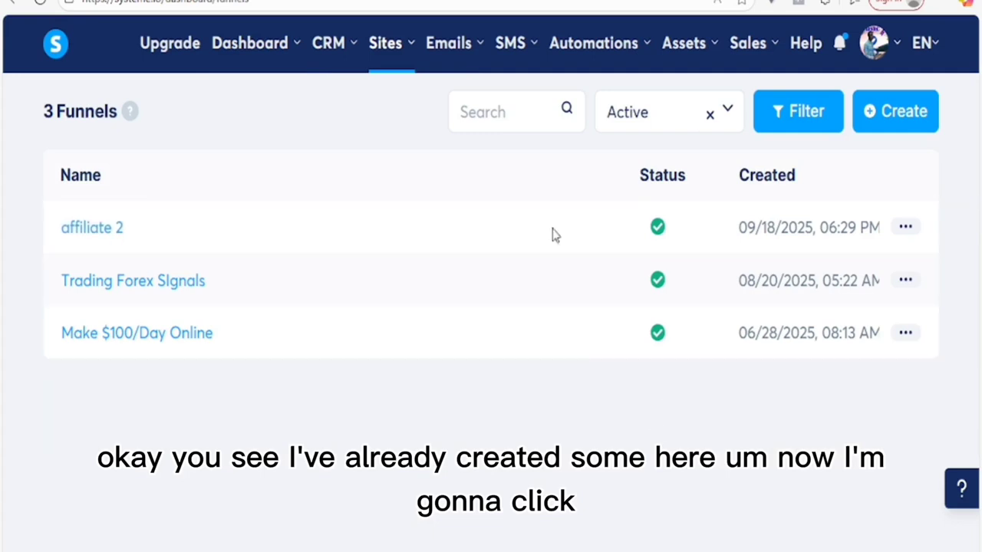
left_click(898, 113)
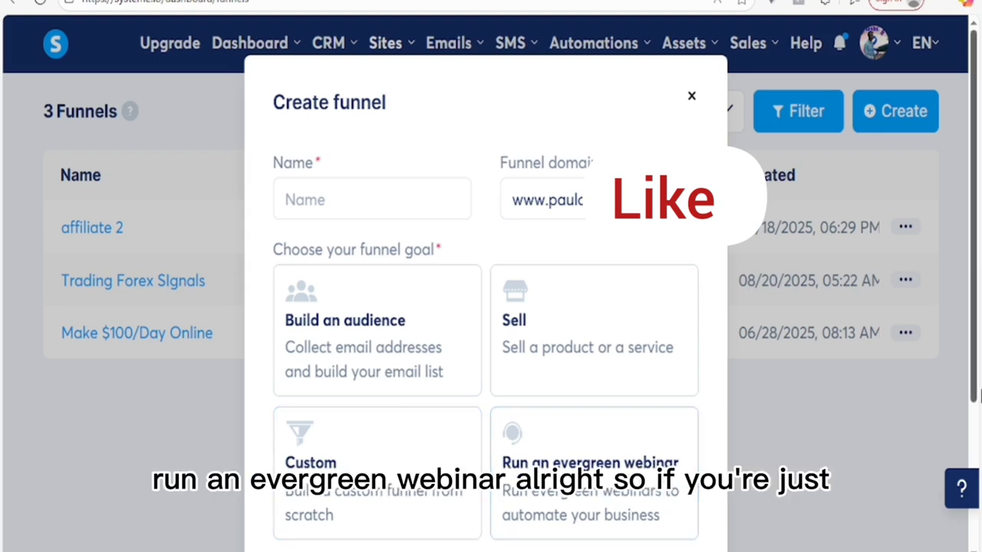
Step: Create a Sell-goal funnel named 'Online business 2' in U.S. Dollar and save it
left_click_drag(974, 284, 978, 380)
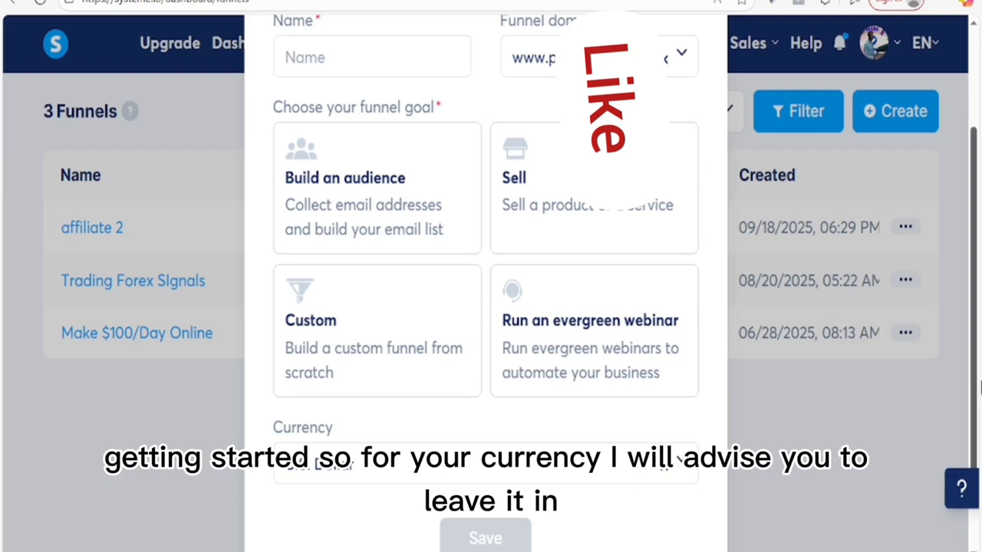
left_click_drag(974, 364, 974, 274)
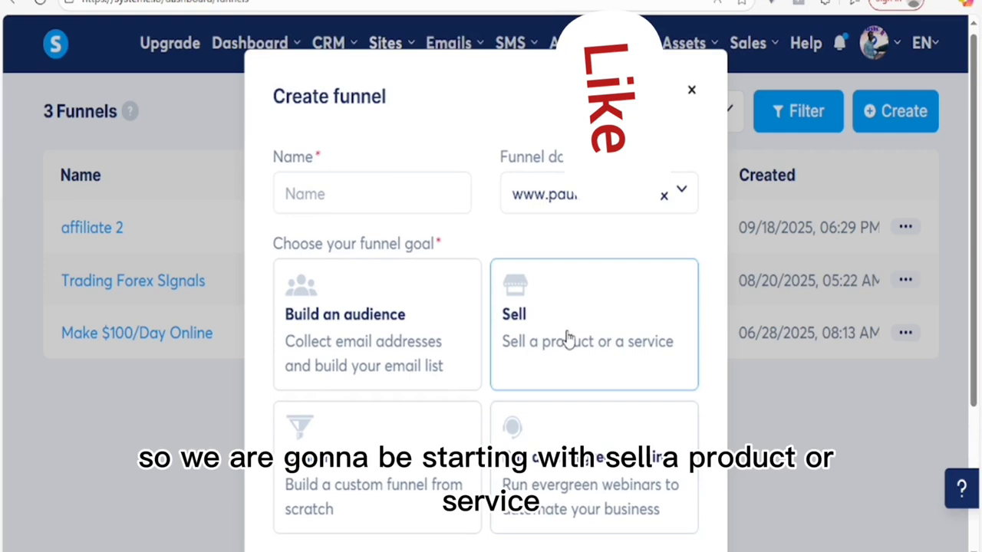
left_click(335, 192)
type("Online business 2")
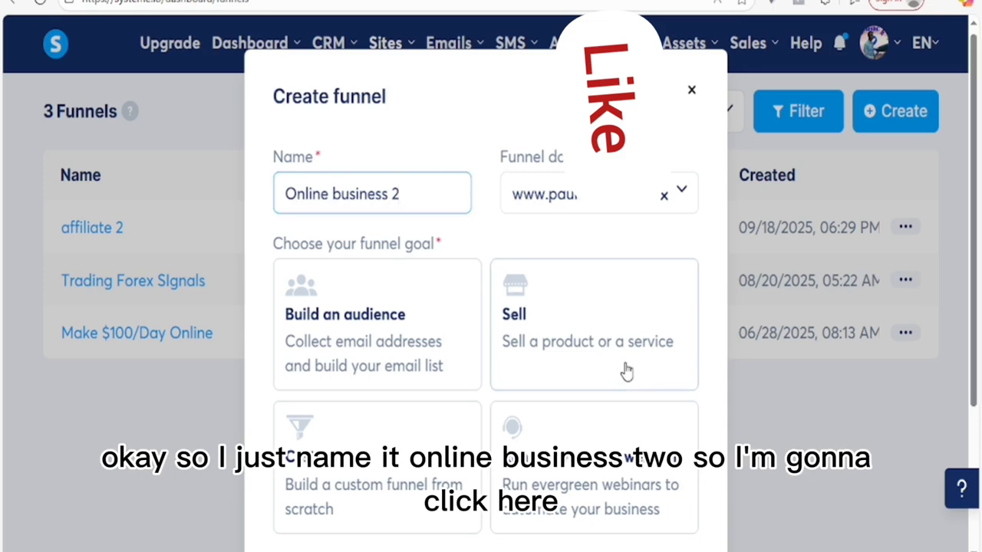
left_click(552, 376)
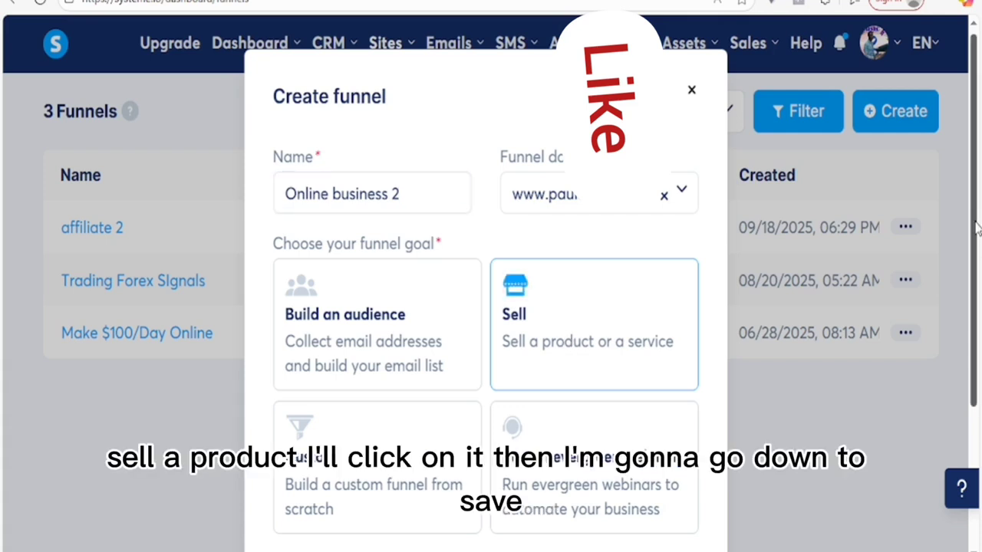
scroll(974, 226, "down", 5)
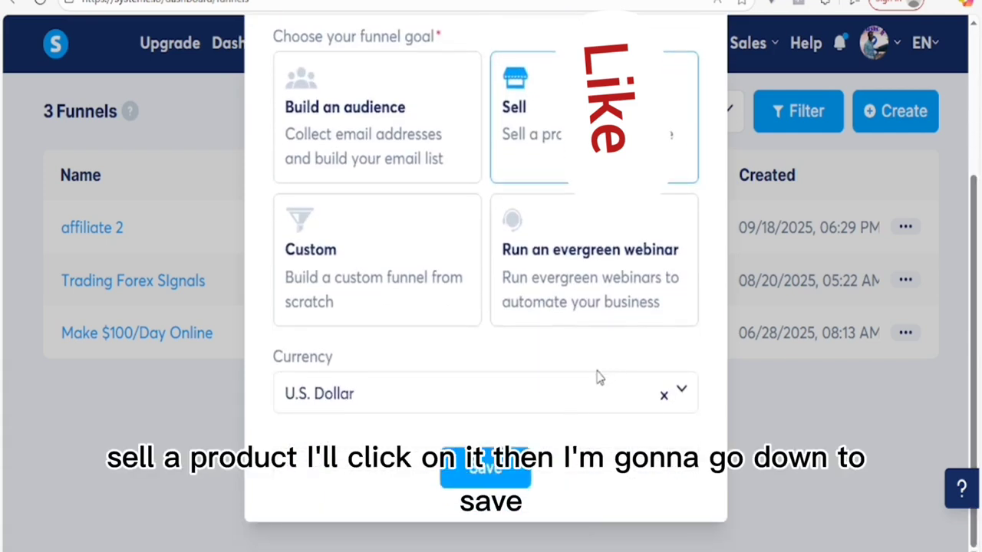
left_click(486, 474)
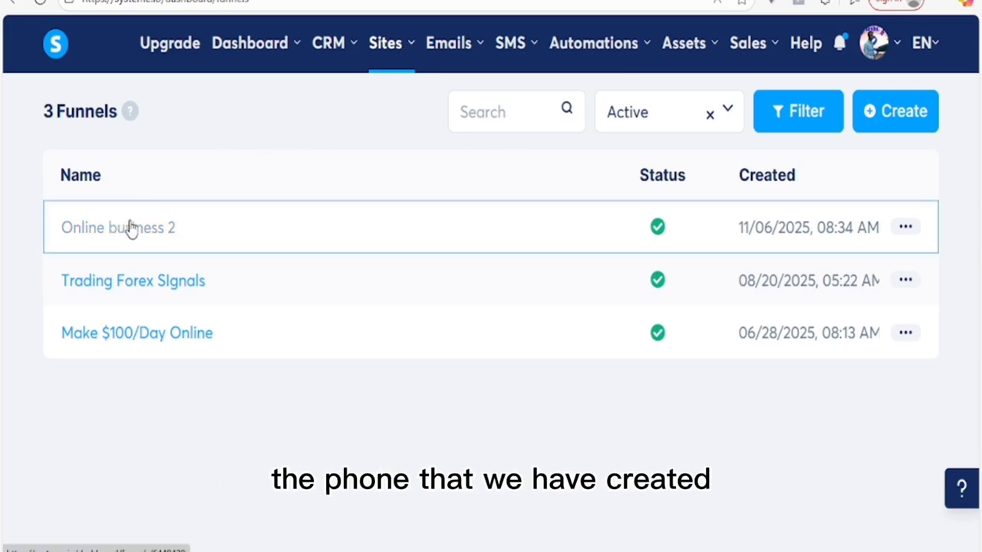
Step: Open the settings of the Online business 2 funnel
left_click(905, 227)
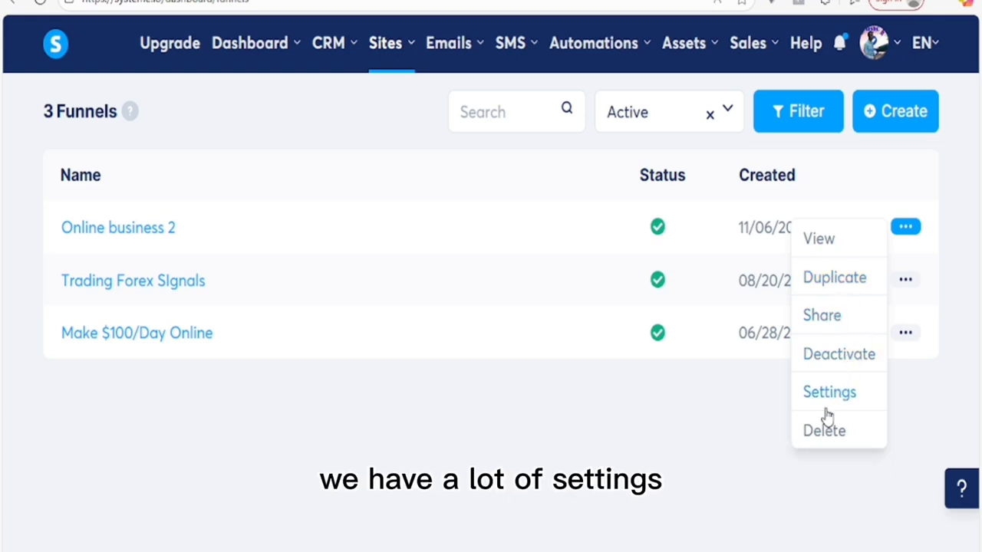
left_click(114, 229)
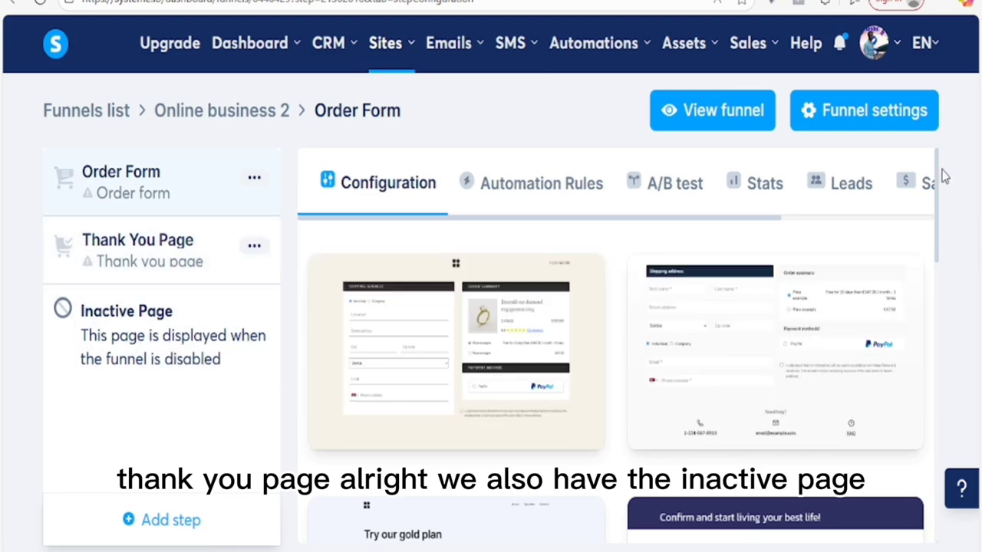
left_click_drag(935, 182, 948, 143)
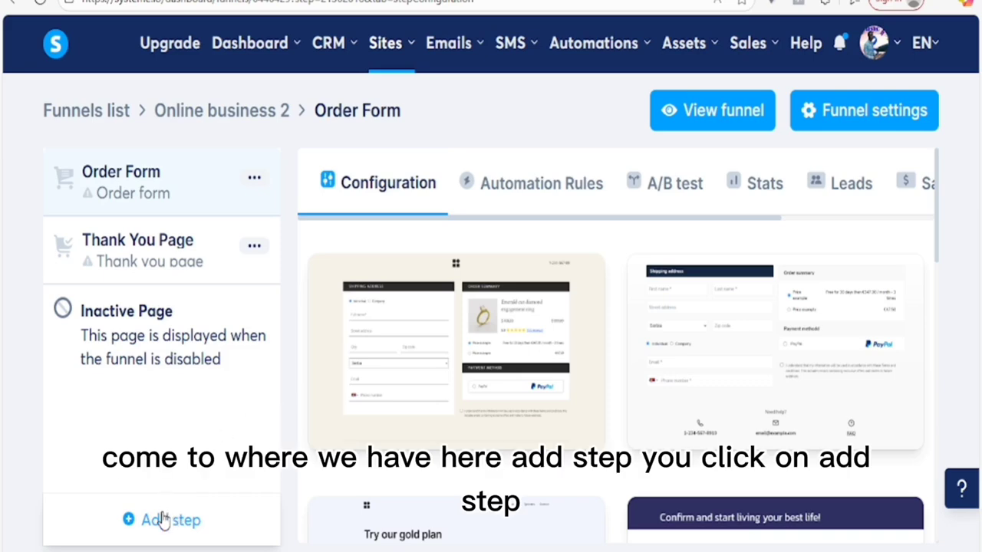
Step: Start a new funnel step named 'Online business 22'
left_click(163, 521)
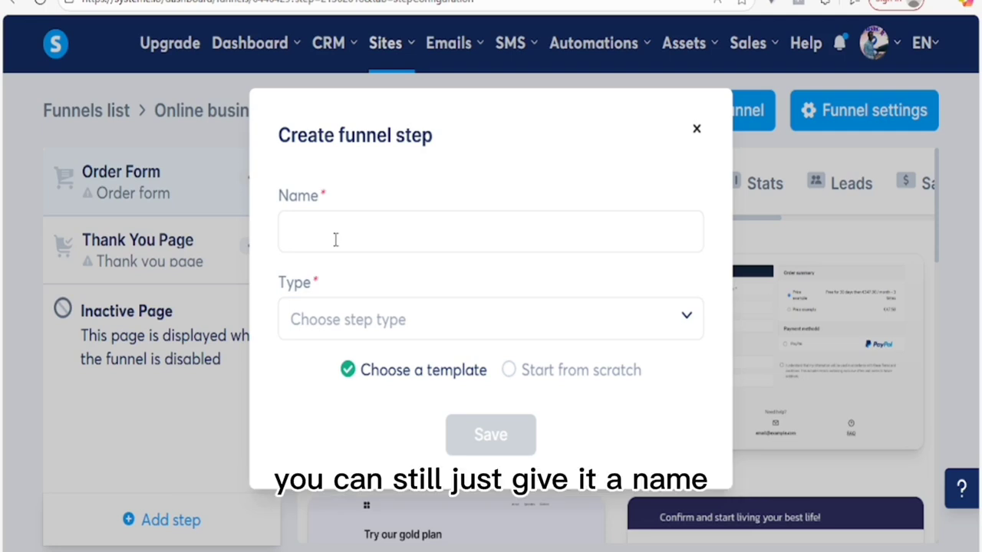
left_click(336, 239)
type("Online business 22")
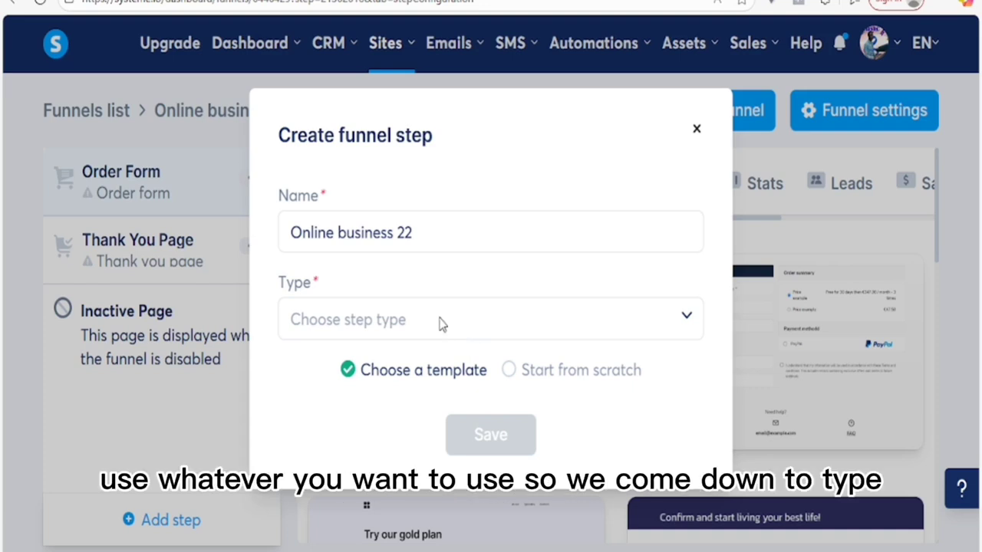
Step: Make the 'Online business 22' step a Sales page and save it
left_click(483, 325)
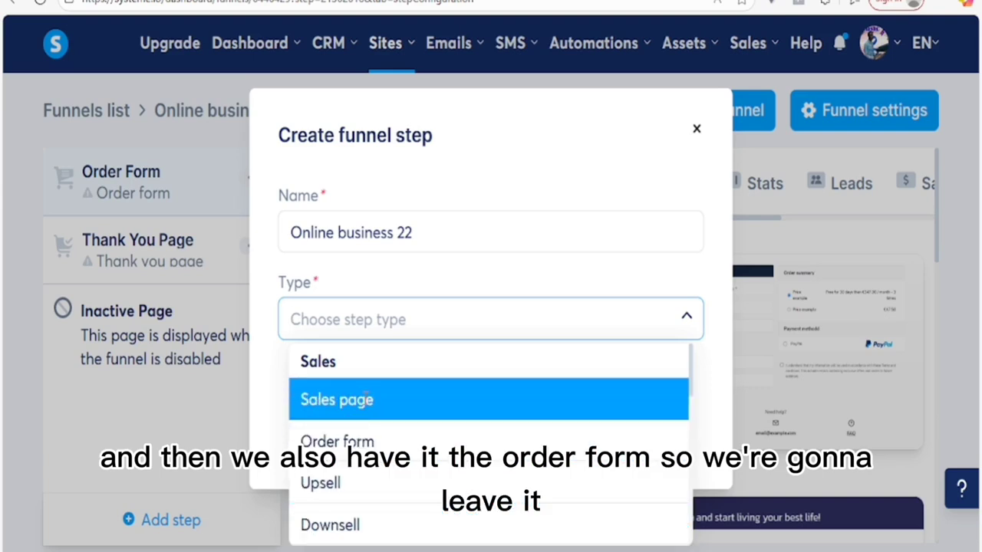
left_click(367, 399)
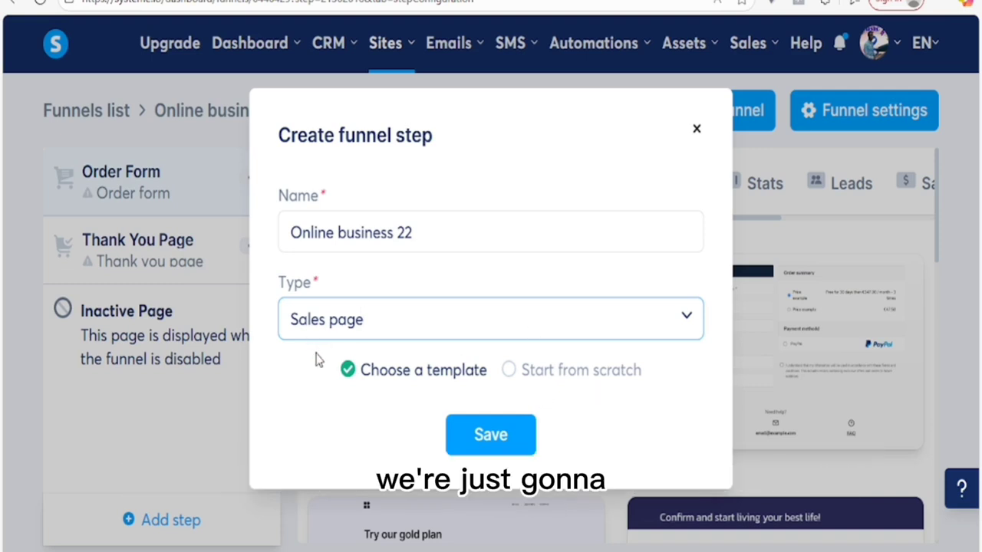
left_click(490, 435)
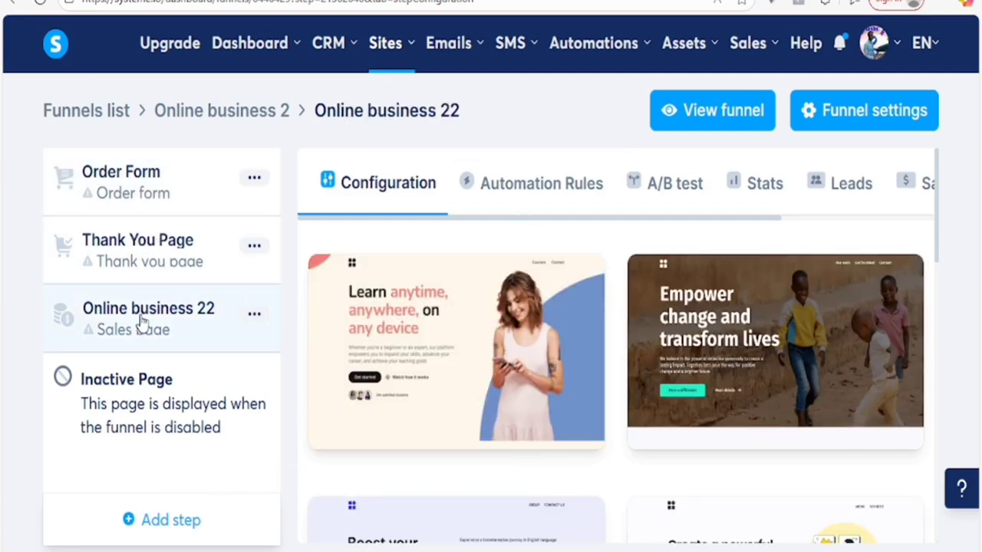
Step: Browse to the next page of templates and select 'Master the Fundamentals of SEO'
left_click(145, 186)
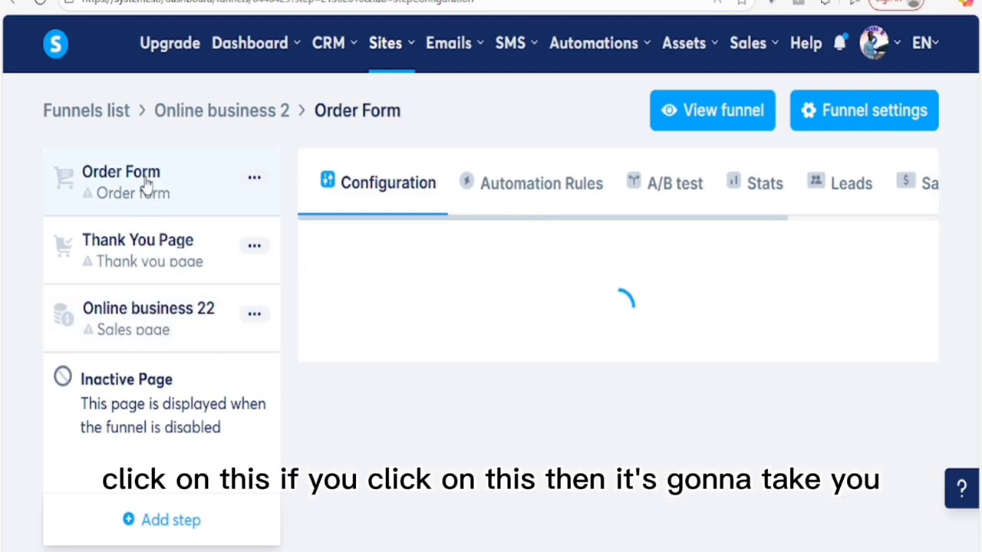
left_click(140, 322)
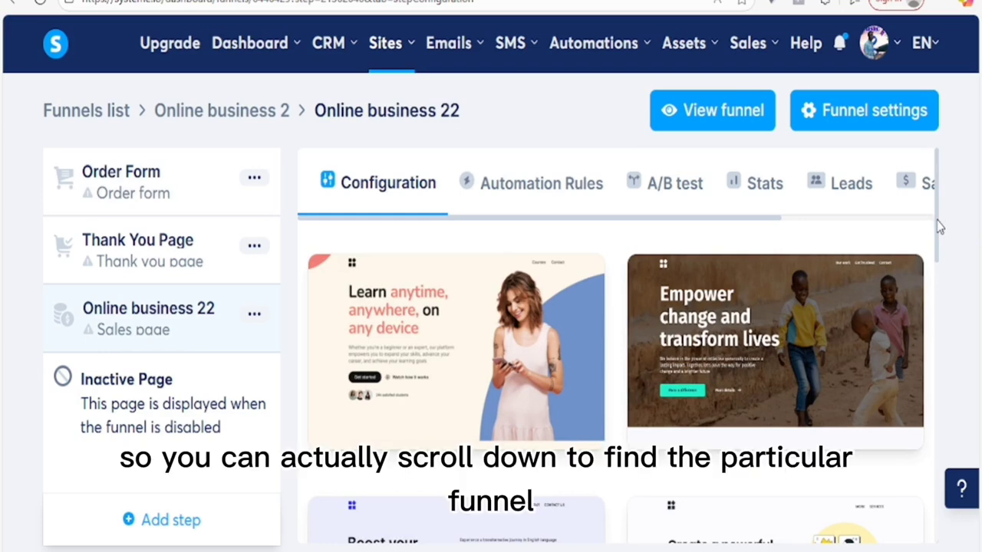
left_click_drag(937, 221, 965, 519)
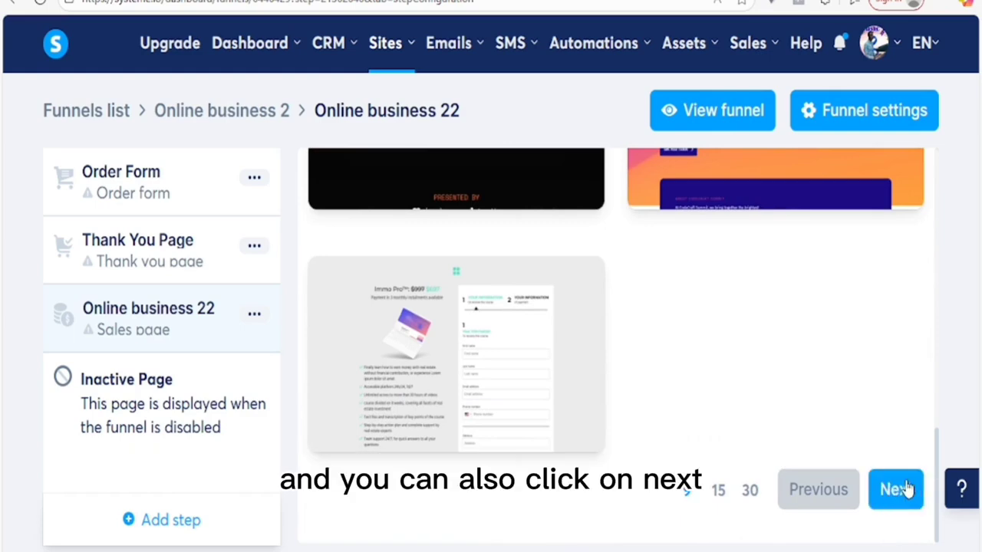
left_click(898, 490)
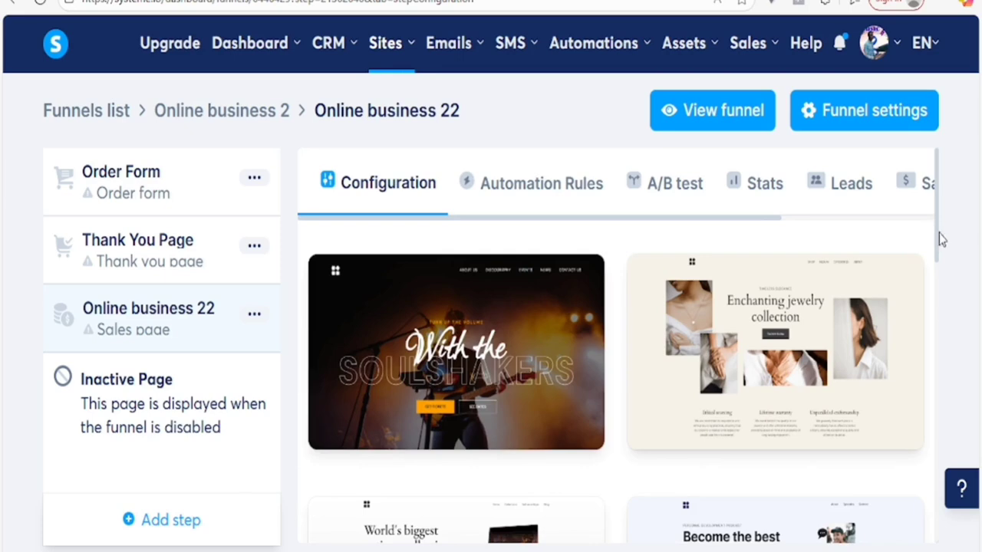
left_click_drag(938, 239, 956, 467)
scroll(956, 468, "down", 1)
scroll(956, 460, "up", 2)
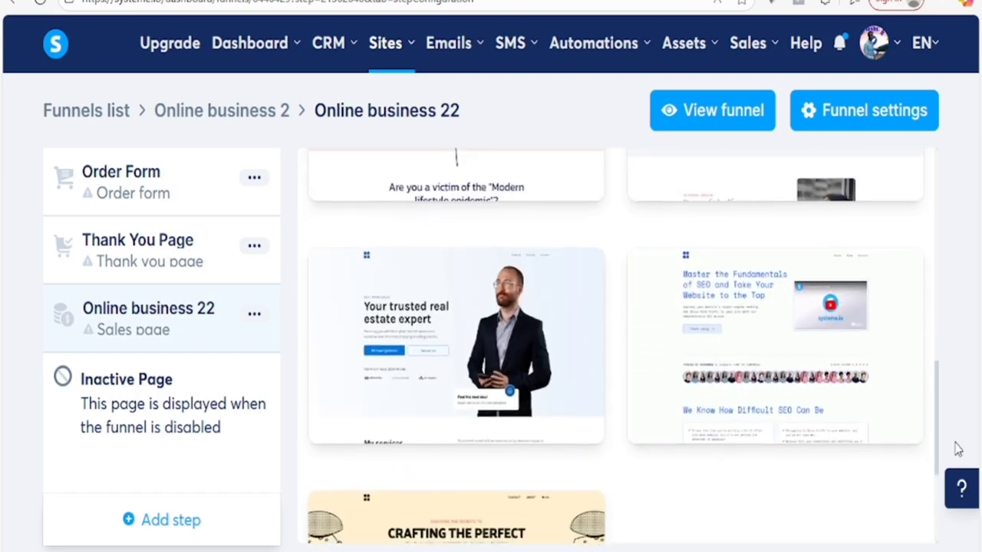
mouse_move(802, 339)
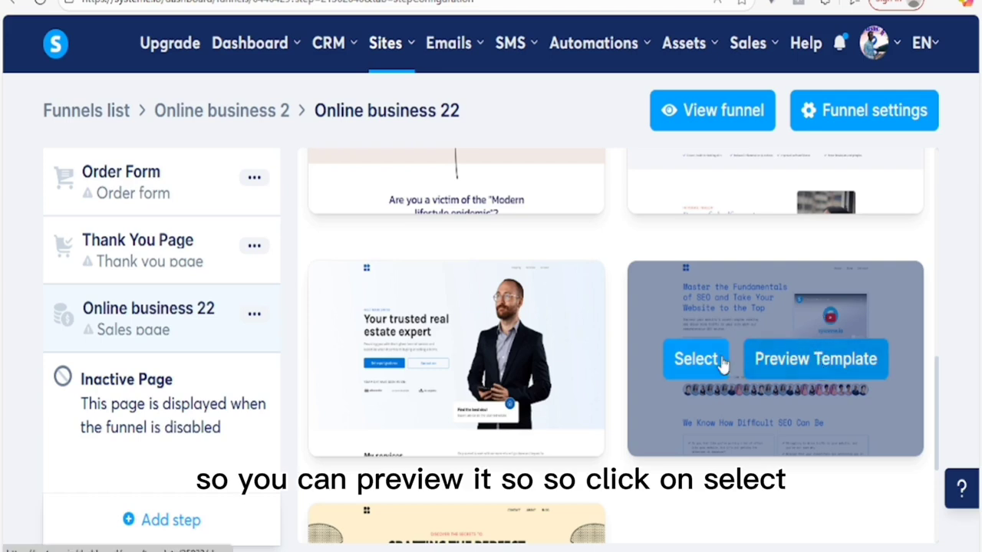
left_click(694, 360)
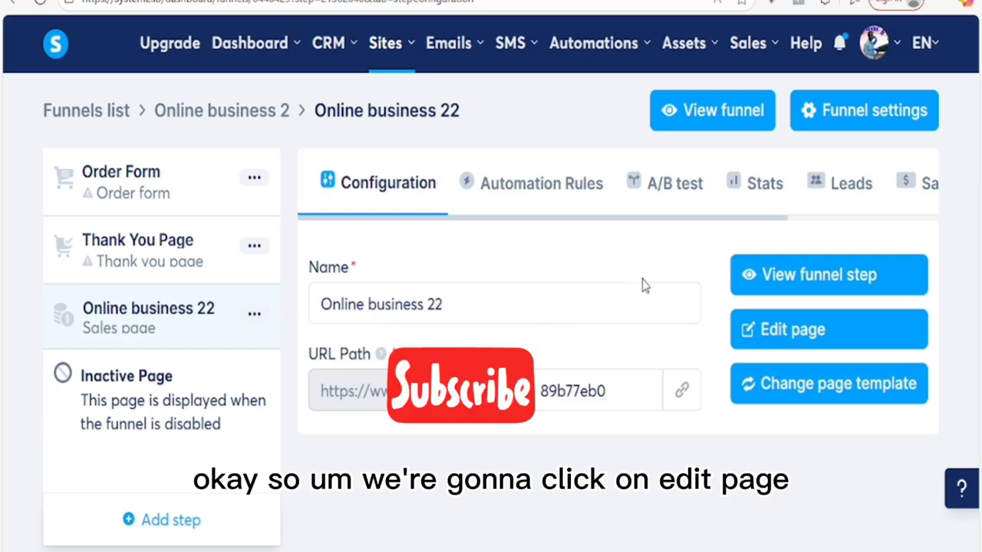
Step: Load the sales page in the editor and bring up the Notepad sales copy
left_click(786, 335)
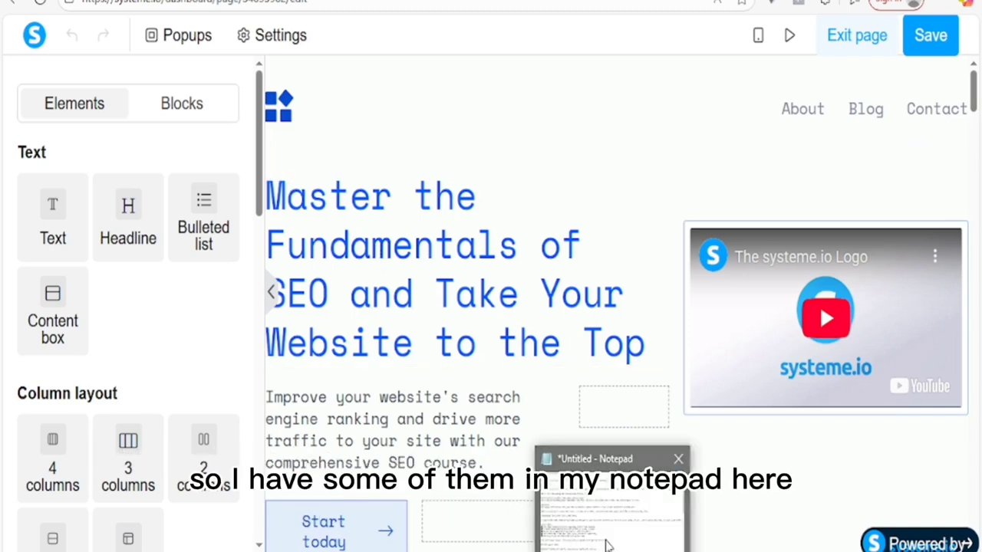
left_click(606, 543)
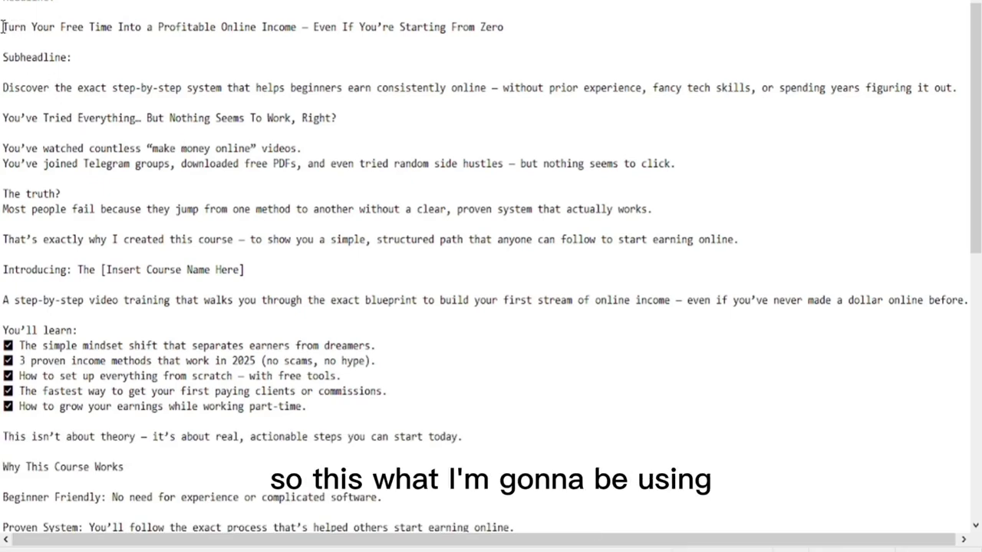
Step: Copy the headline line from Notepad and return to the Systeme.io editor
left_click_drag(3, 27, 168, 38)
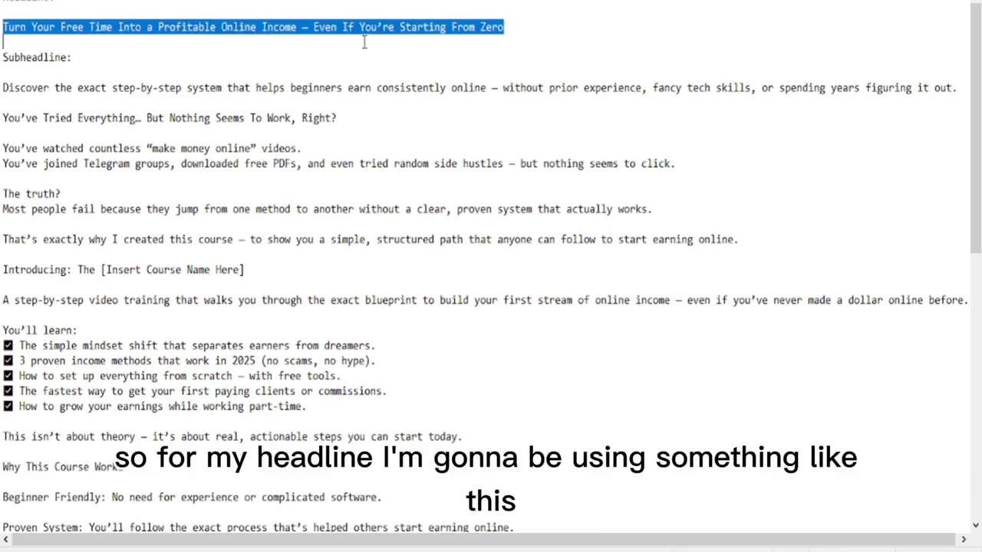
right_click(509, 32)
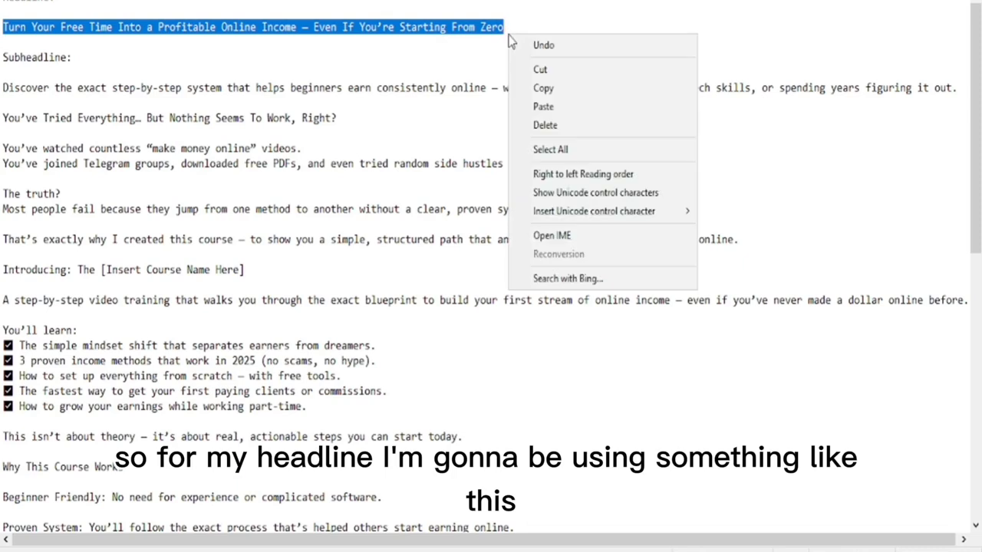
left_click(551, 86)
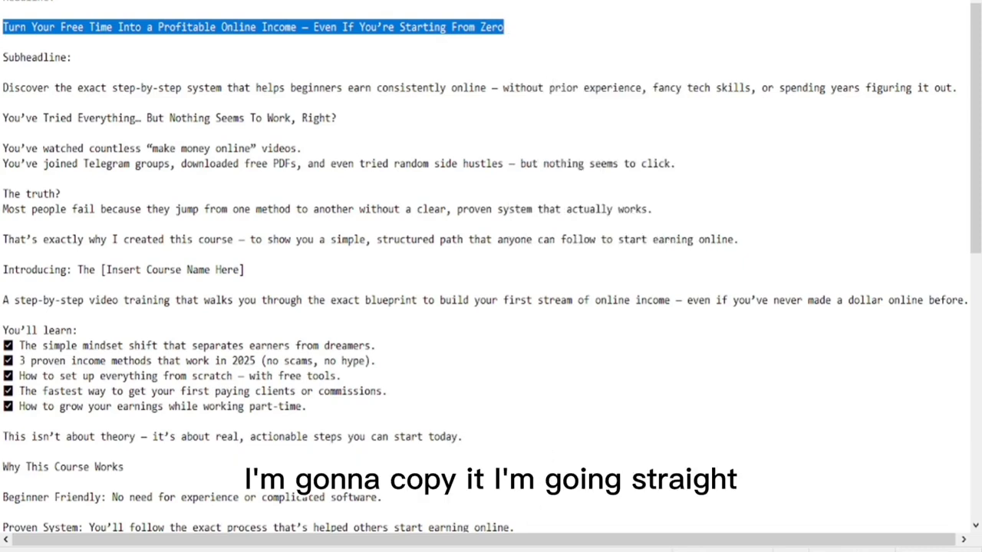
mouse_move(546, 551)
left_click(537, 528)
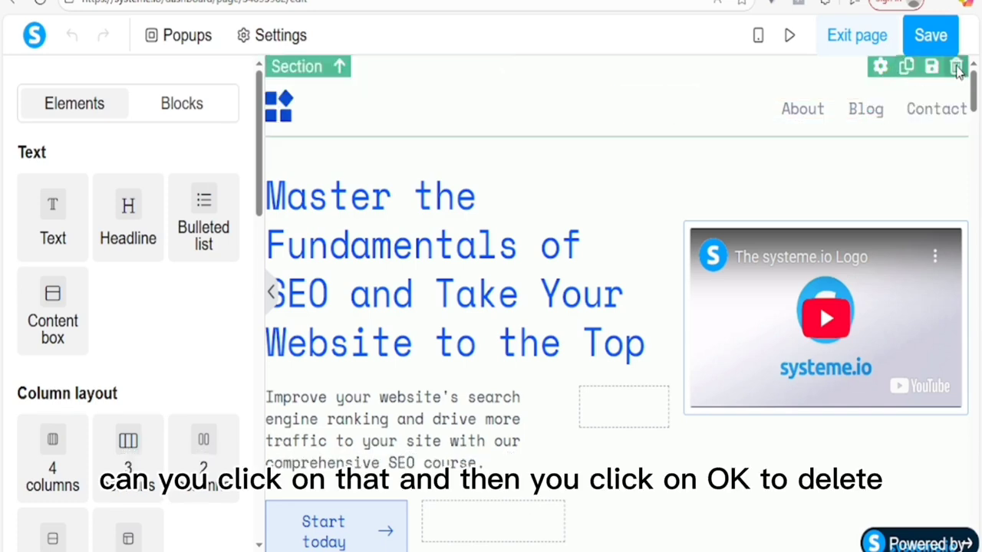
Step: Delete the top navigation section and paste the new online-income headline over the SEO headline
left_click(956, 67)
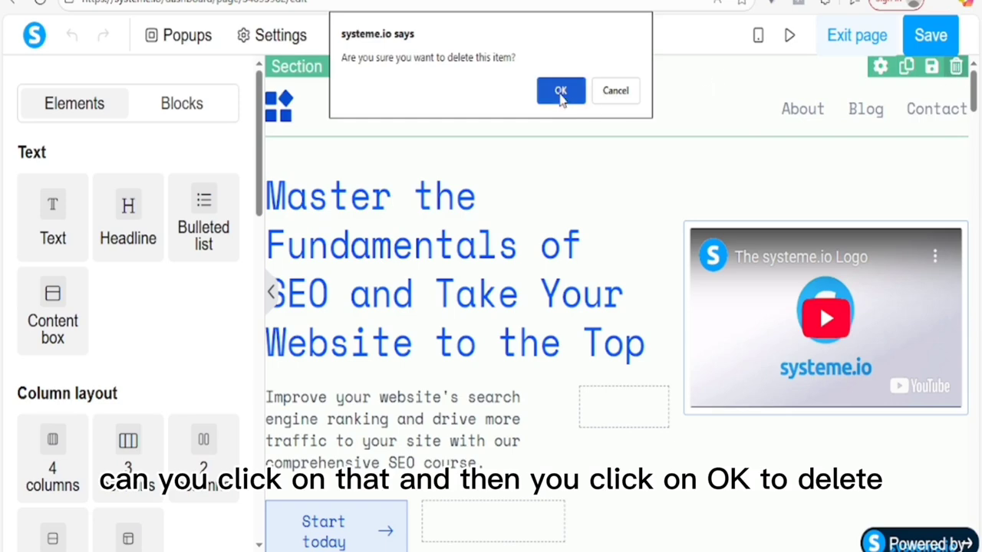
left_click(560, 91)
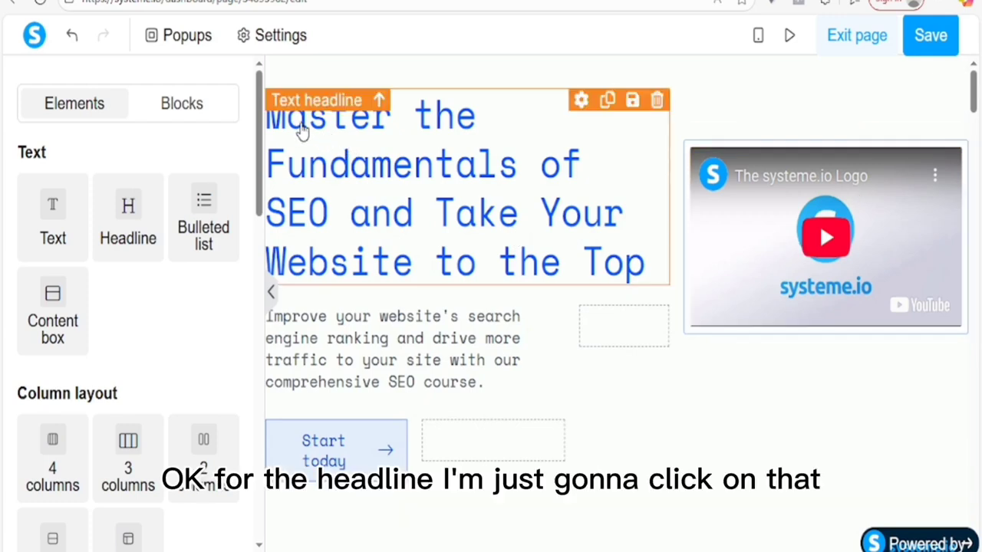
left_click(367, 132)
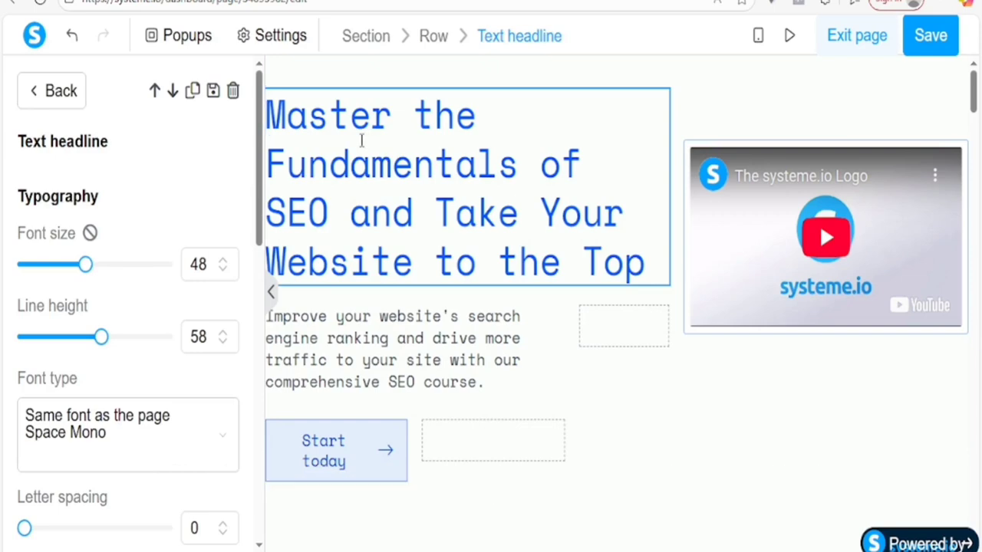
key("ctrl+a")
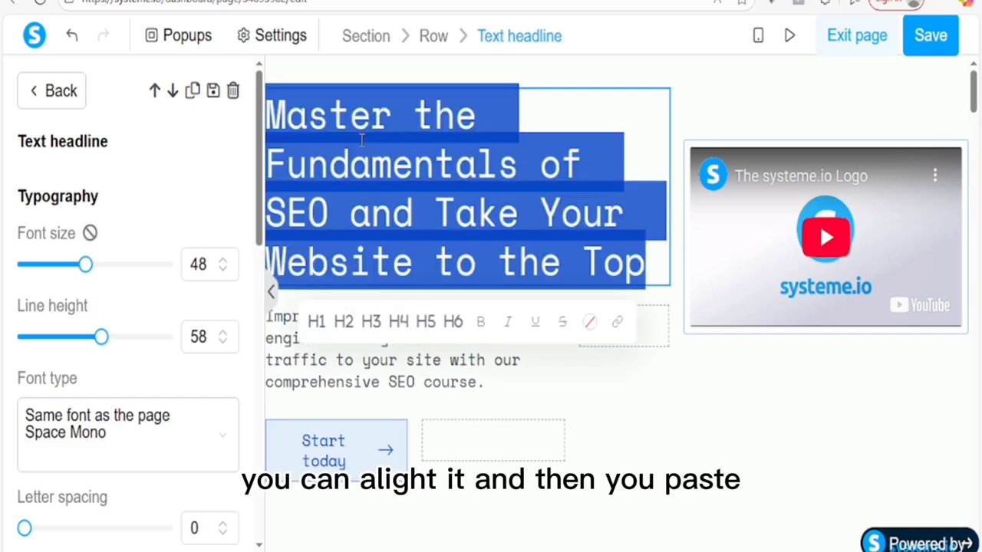
right_click(362, 140)
left_click(406, 268)
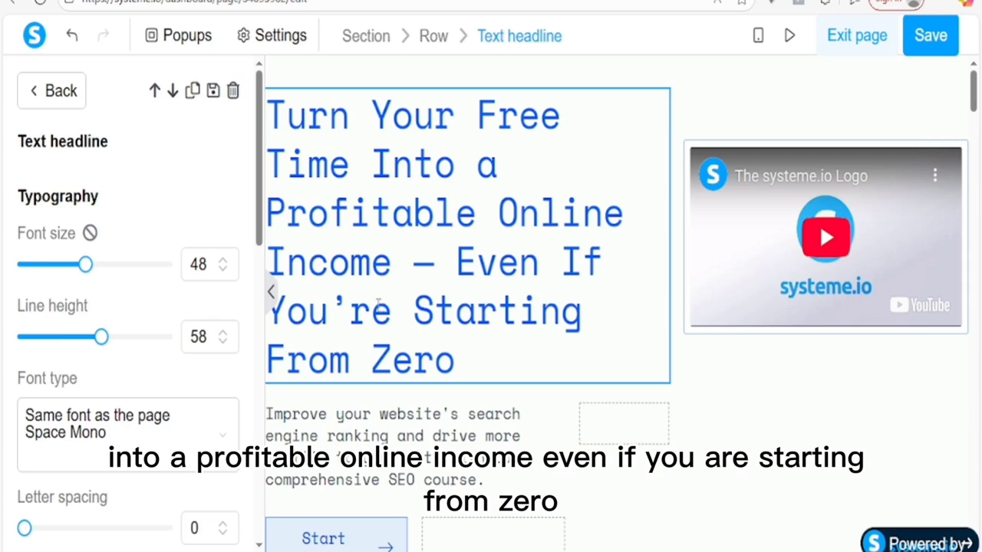
Step: Set the headline's font size to 33 and line height to 43
left_click(742, 98)
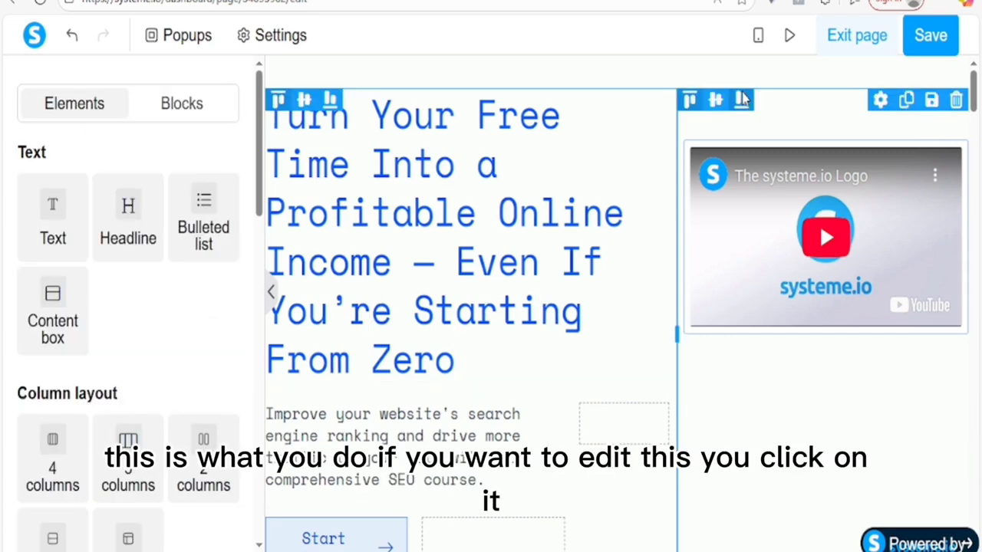
left_click(431, 178)
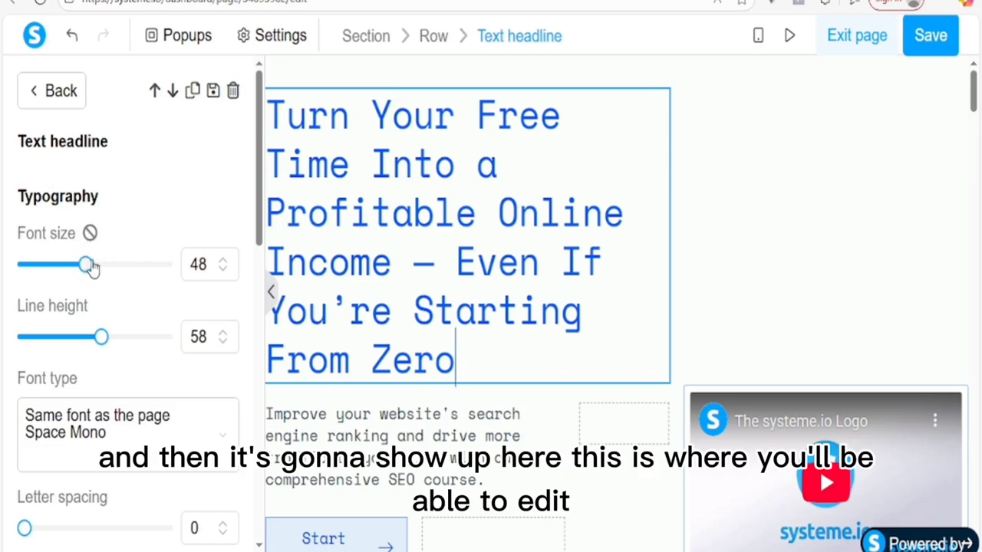
left_click_drag(86, 265, 114, 277)
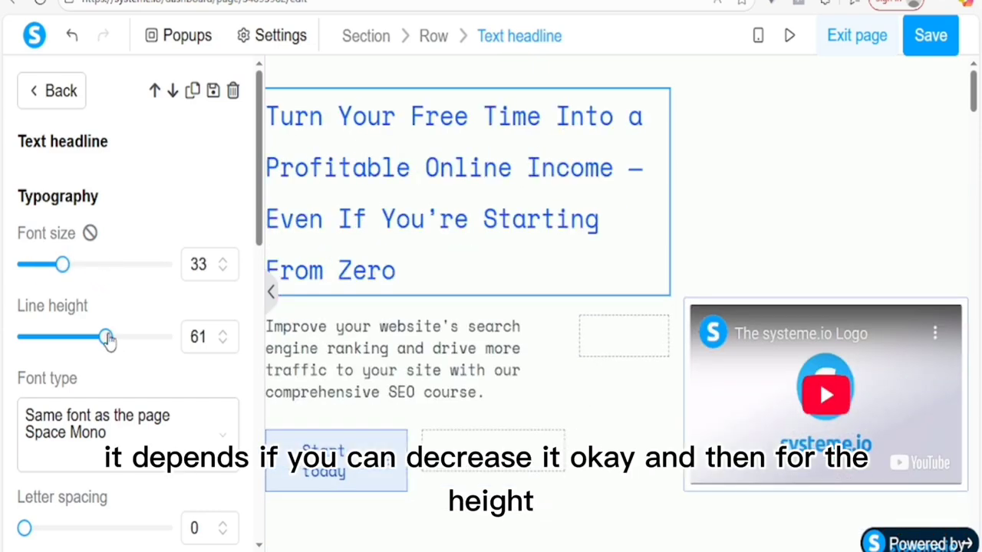
left_click_drag(103, 340, 79, 337)
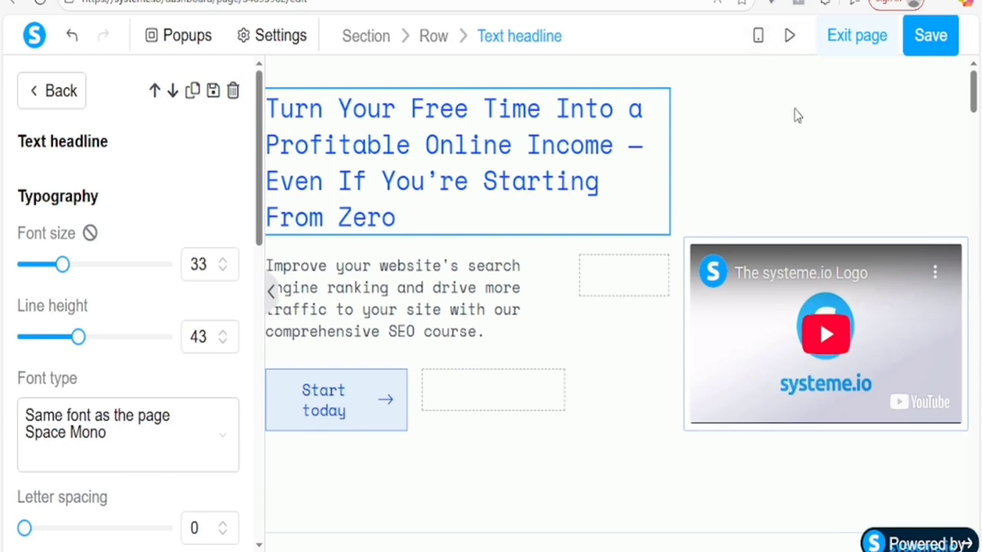
left_click(414, 284)
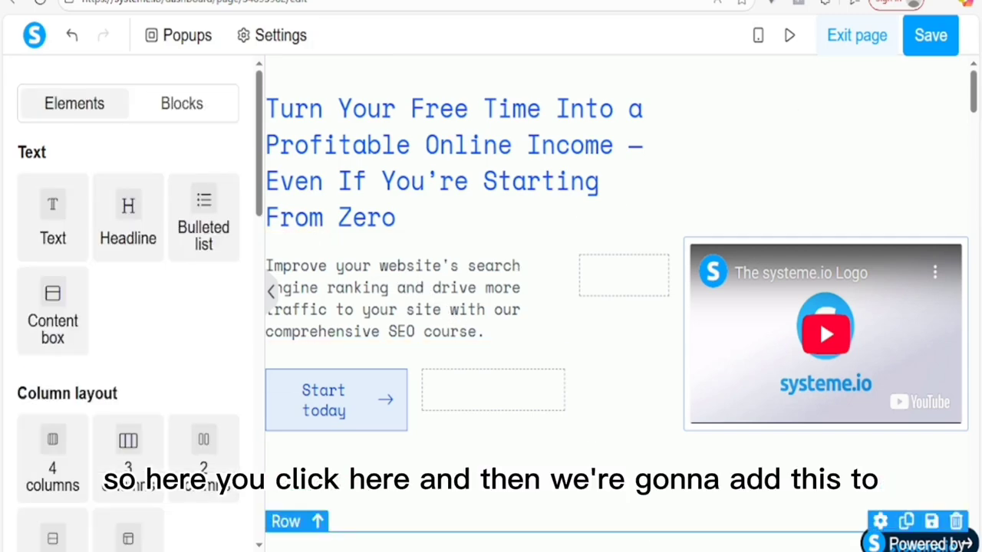
Step: Copy the subheadline sentence from Notepad and return to the page editor
left_click(598, 510)
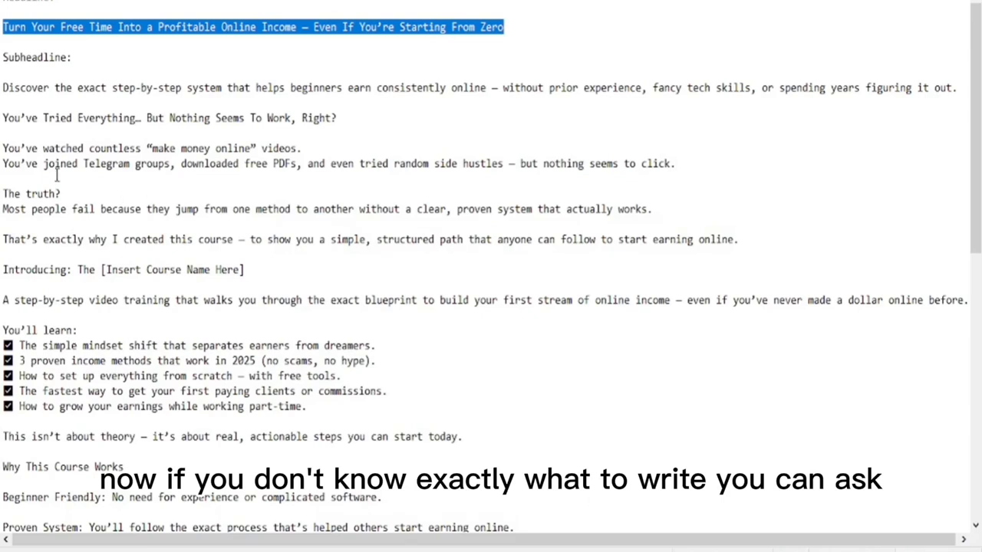
left_click(2, 87)
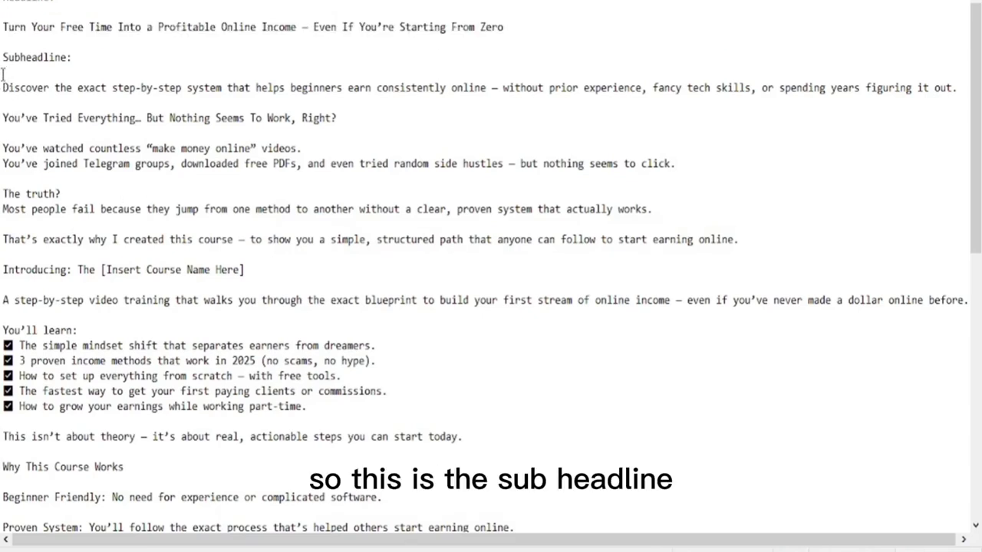
left_click_drag(2, 86, 957, 92)
right_click(957, 91)
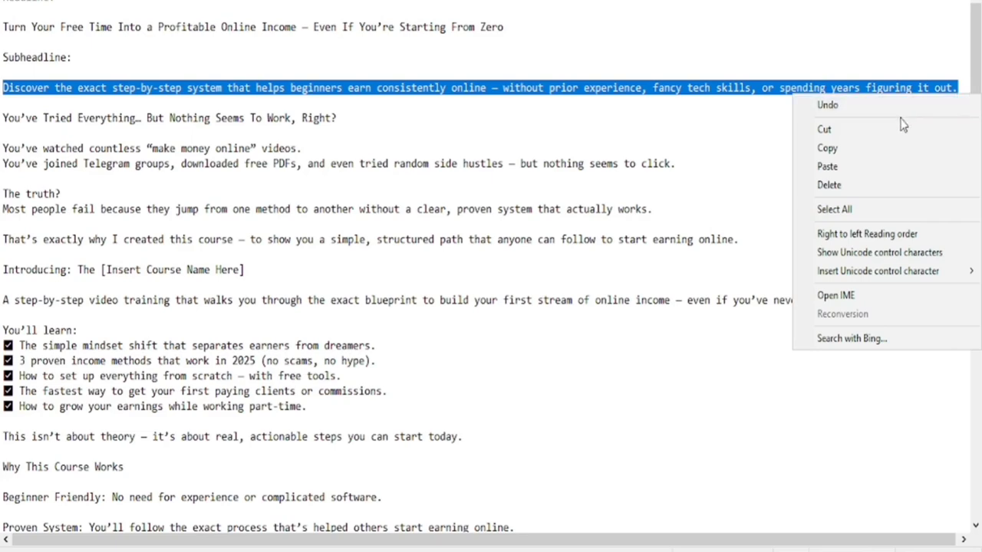
left_click(846, 150)
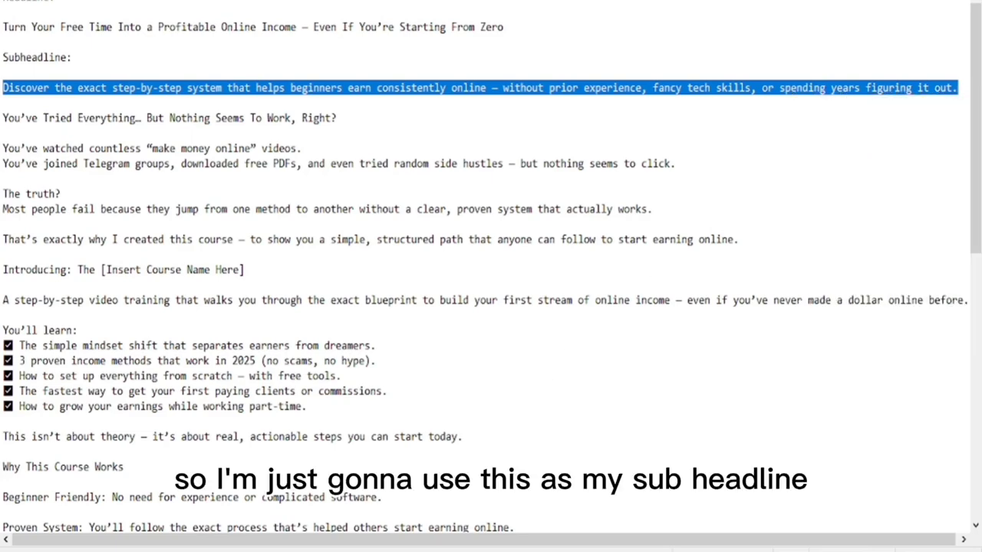
left_click(527, 537)
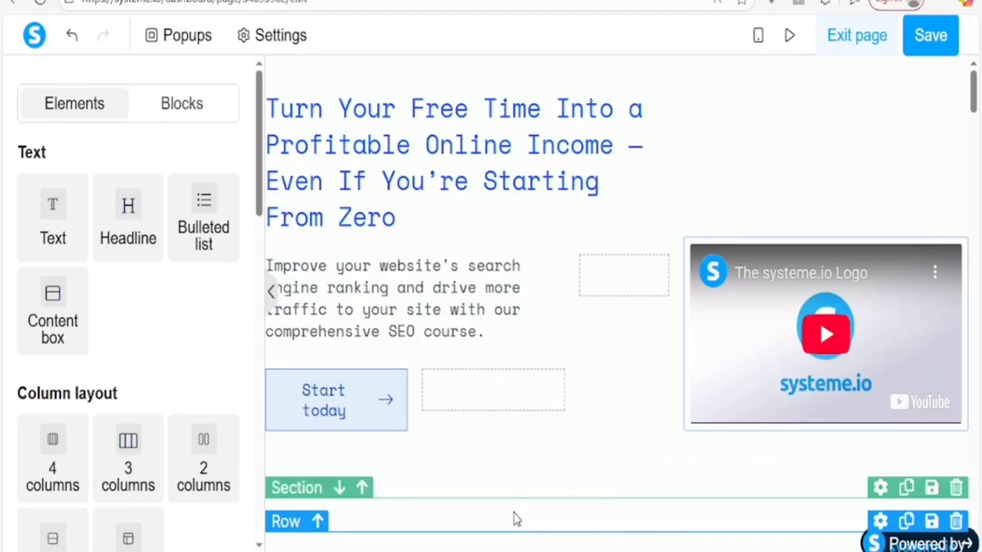
Step: Paste the copied subheadline over the paragraph beneath the headline
left_click(329, 292)
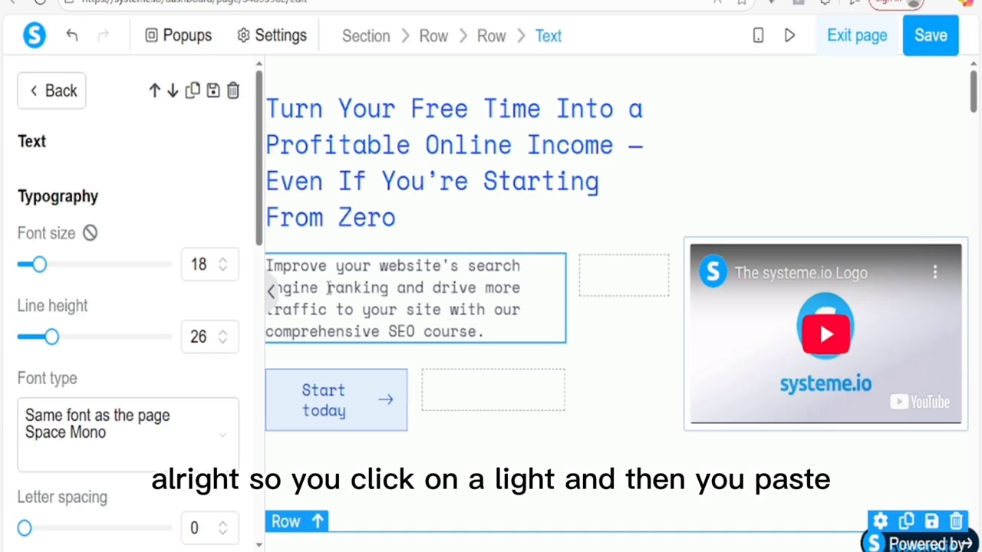
triple_click(328, 287)
right_click(328, 287)
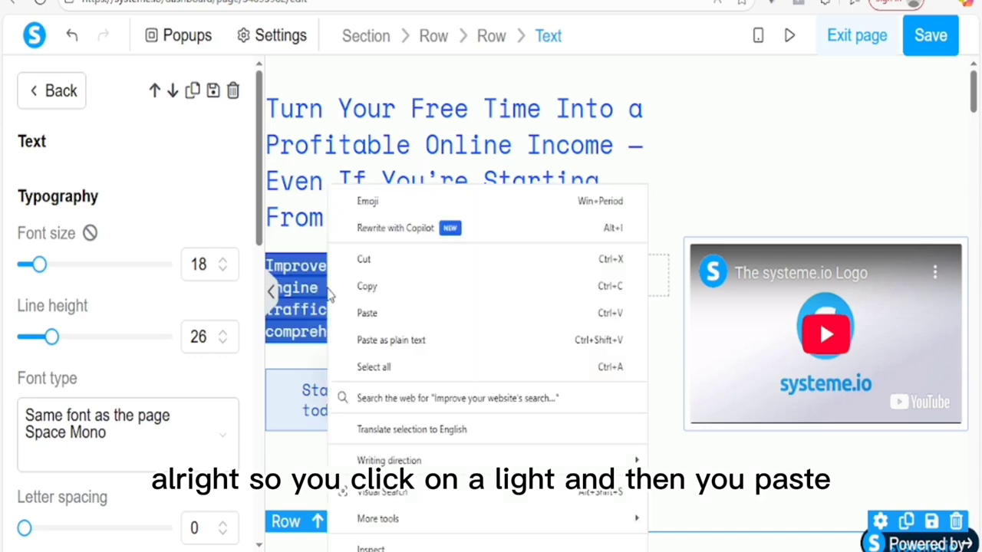
left_click(415, 314)
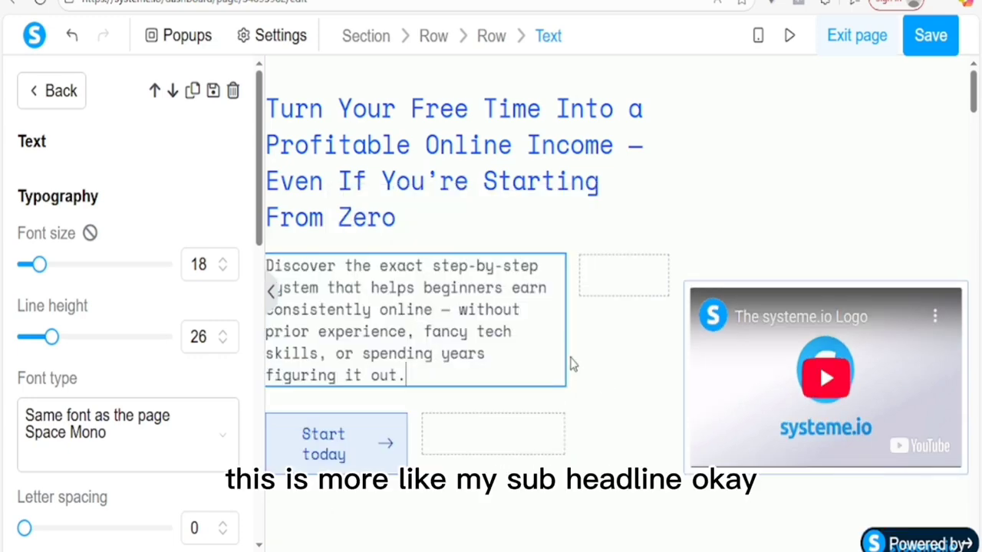
left_click(612, 278)
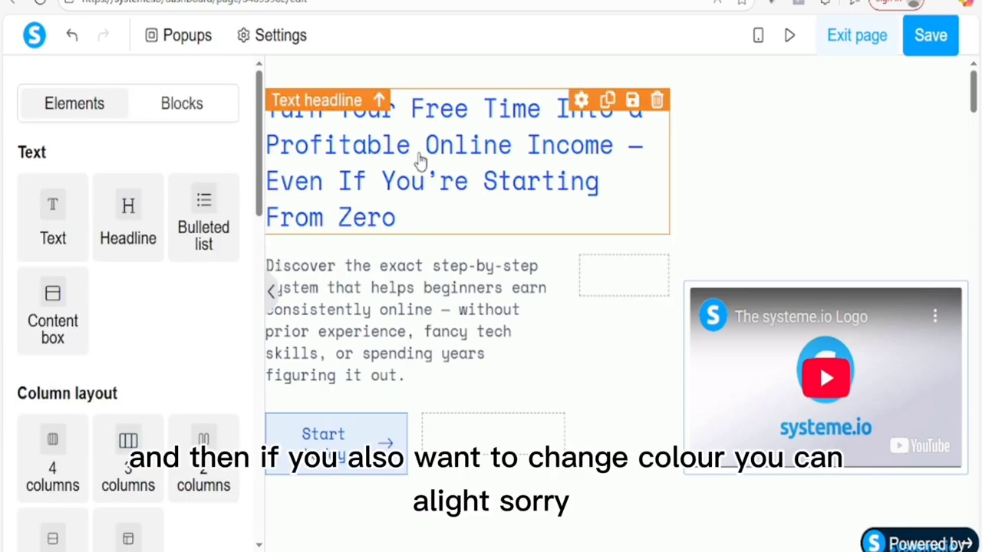
Step: Select the entire headline text
key("ctrl+a")
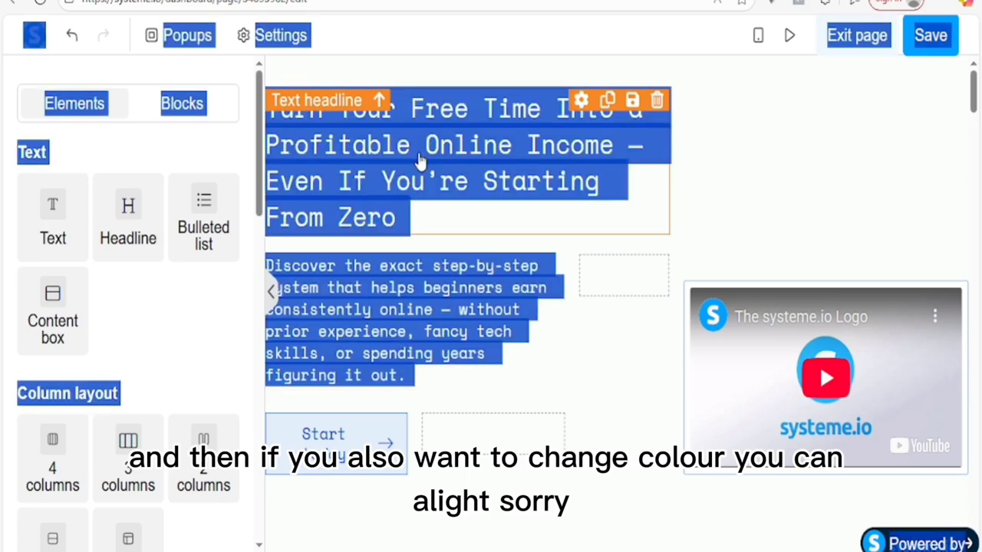
left_click(397, 159)
double_click(396, 157)
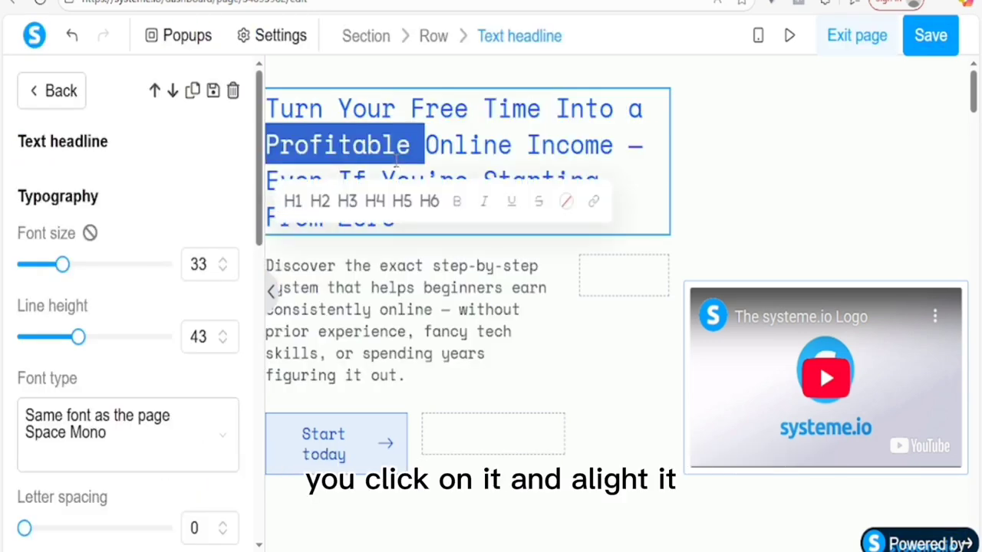
triple_click(396, 159)
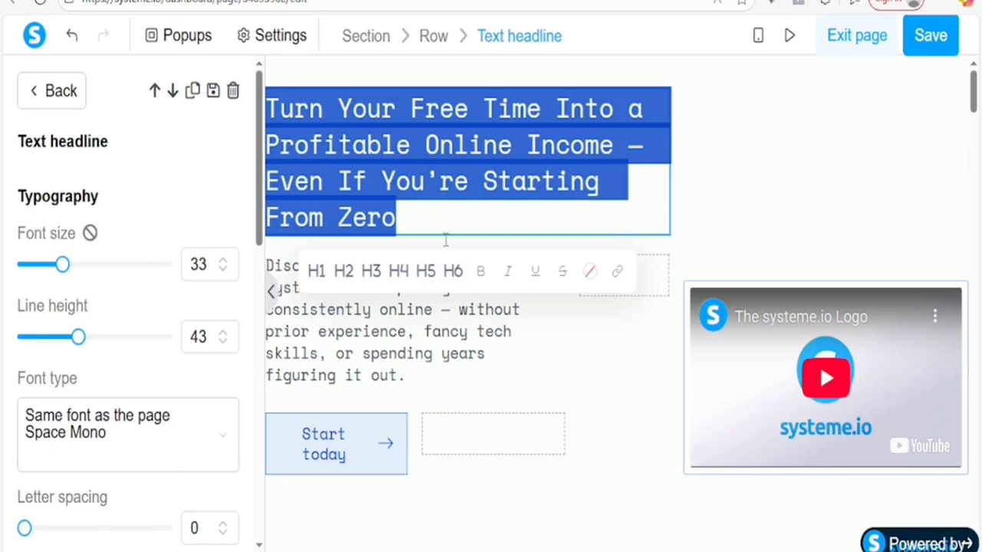
left_click(590, 276)
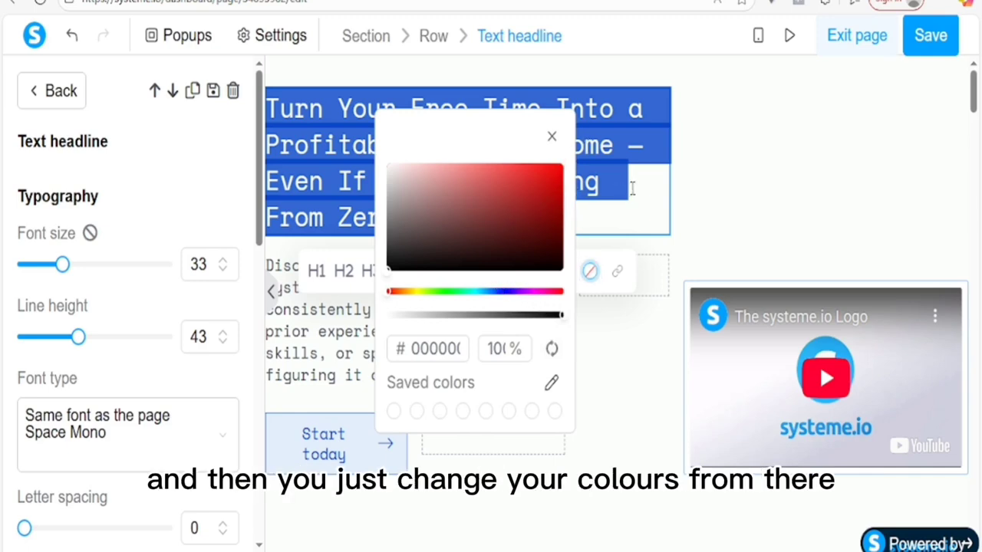
left_click(537, 315)
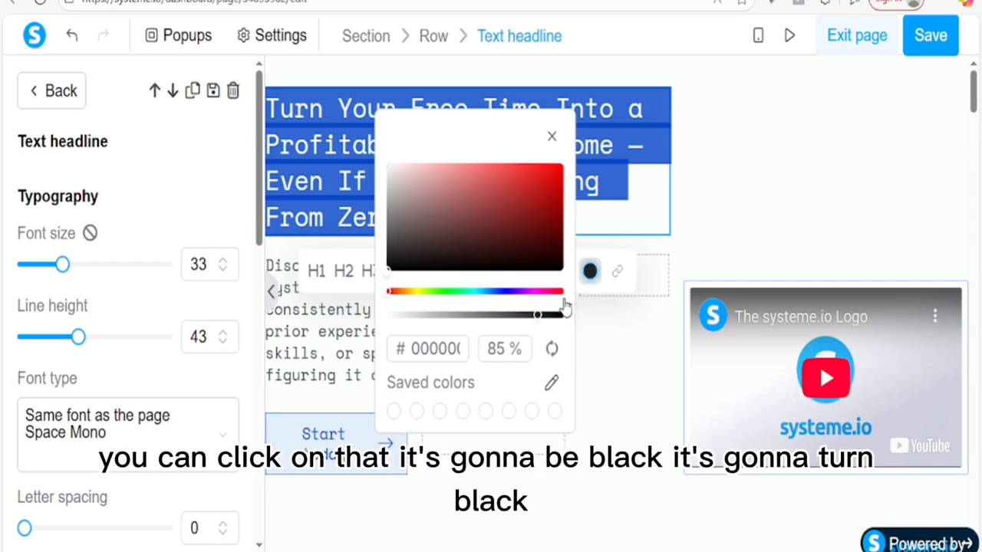
left_click(629, 202)
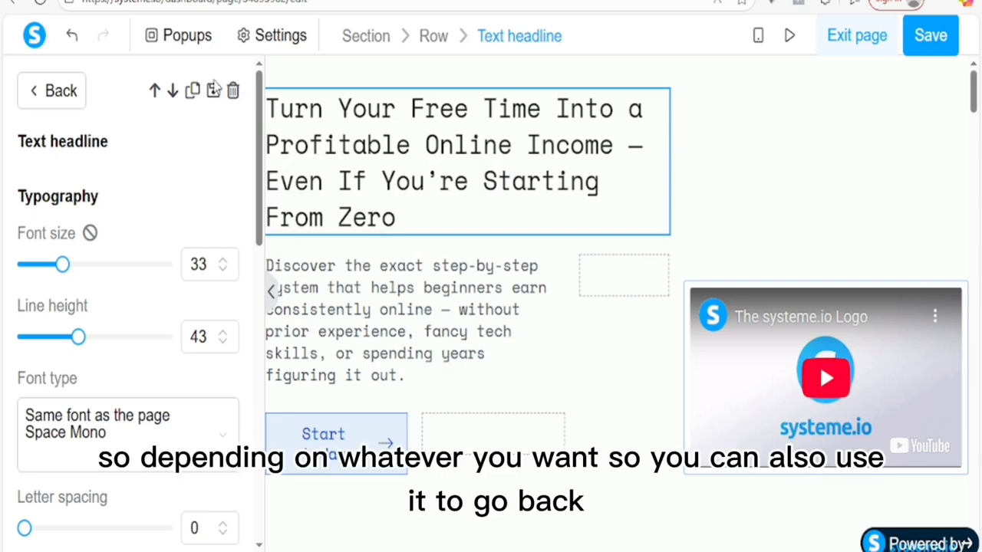
left_click(72, 36)
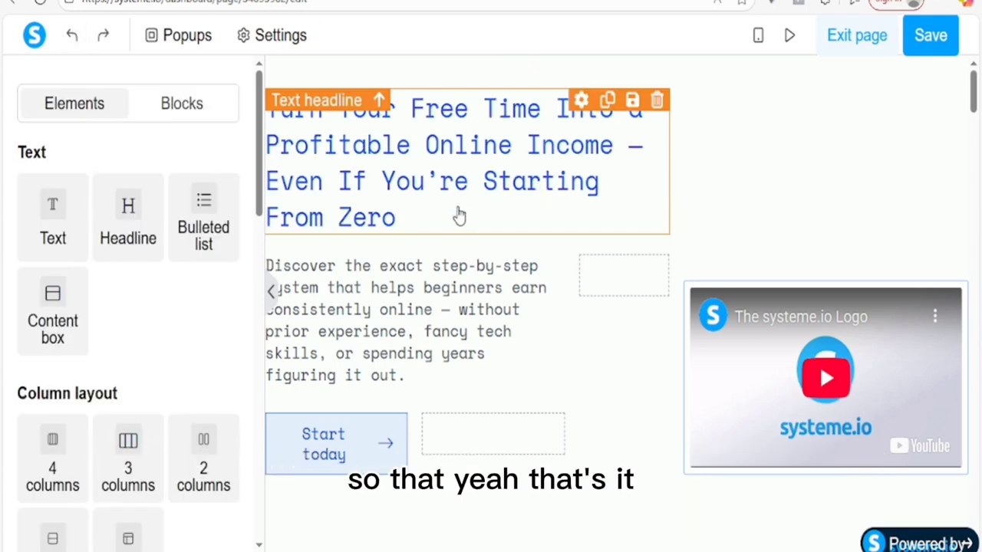
left_click(334, 126)
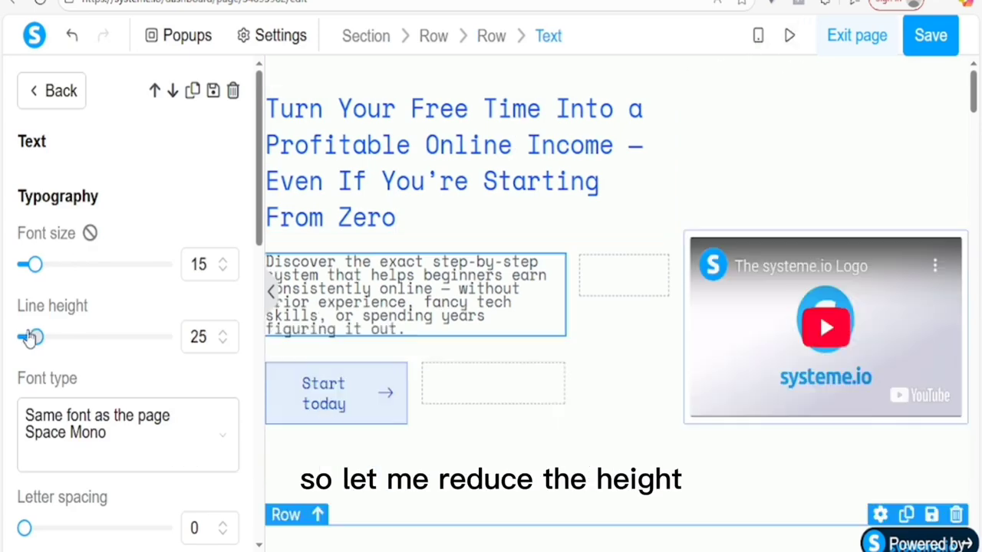
left_click_drag(33, 339, 46, 353)
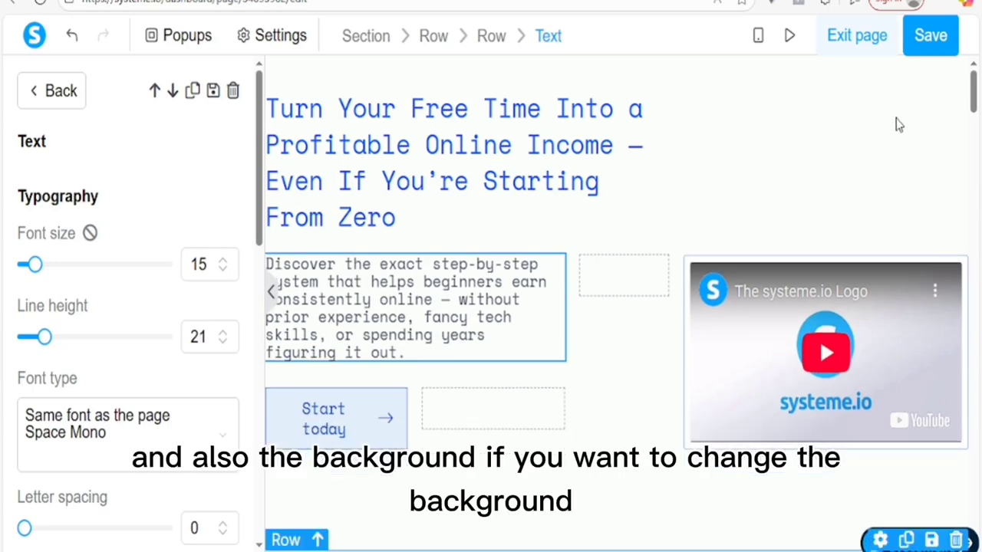
left_click(753, 73)
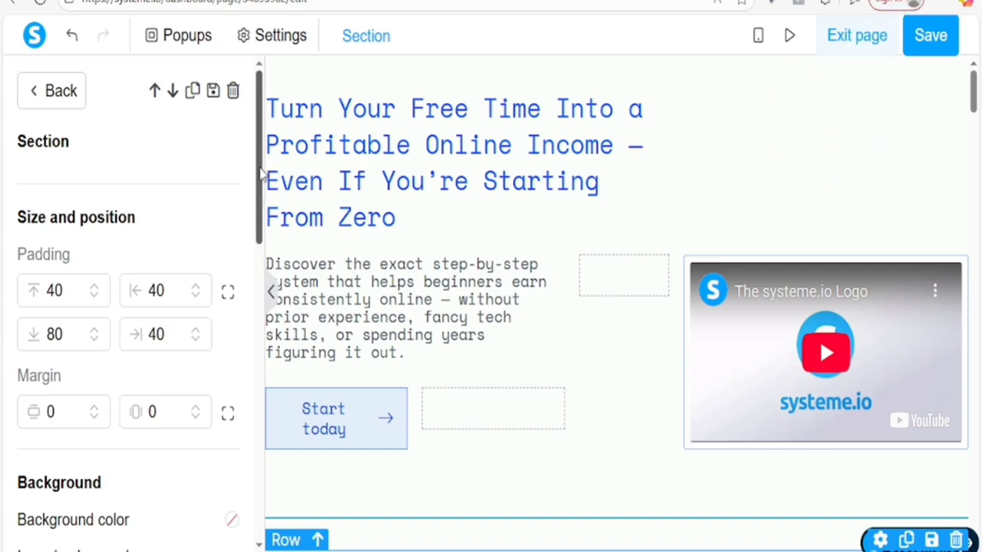
left_click_drag(261, 172, 263, 283)
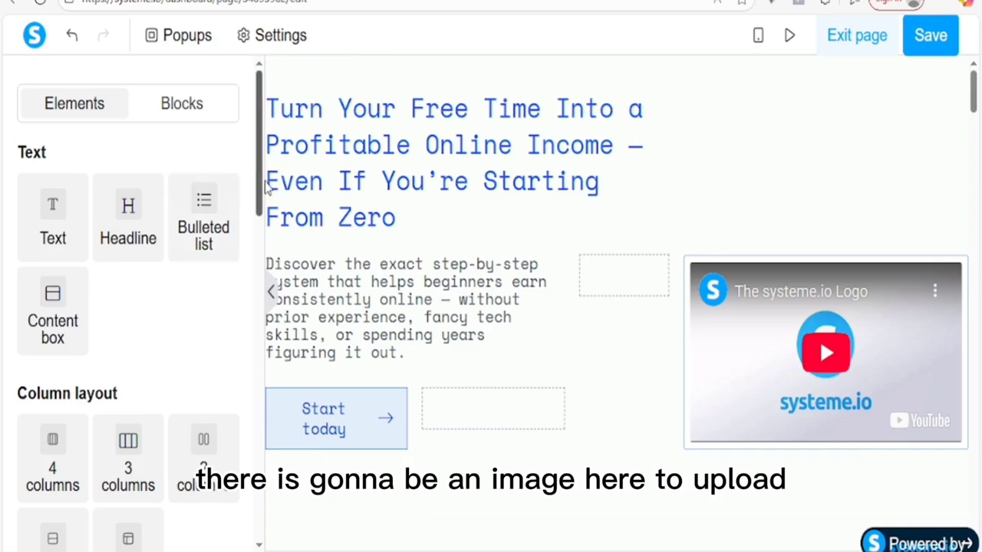
Step: Drag an Image element from Media above the headline, then open its image file upload
scroll(263, 184, "down", 9)
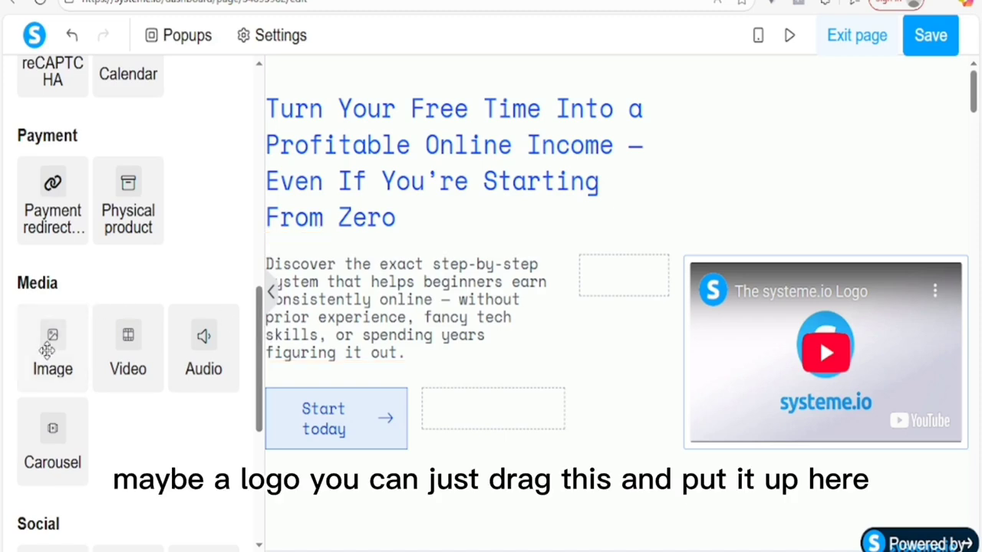
left_click_drag(47, 350, 327, 70)
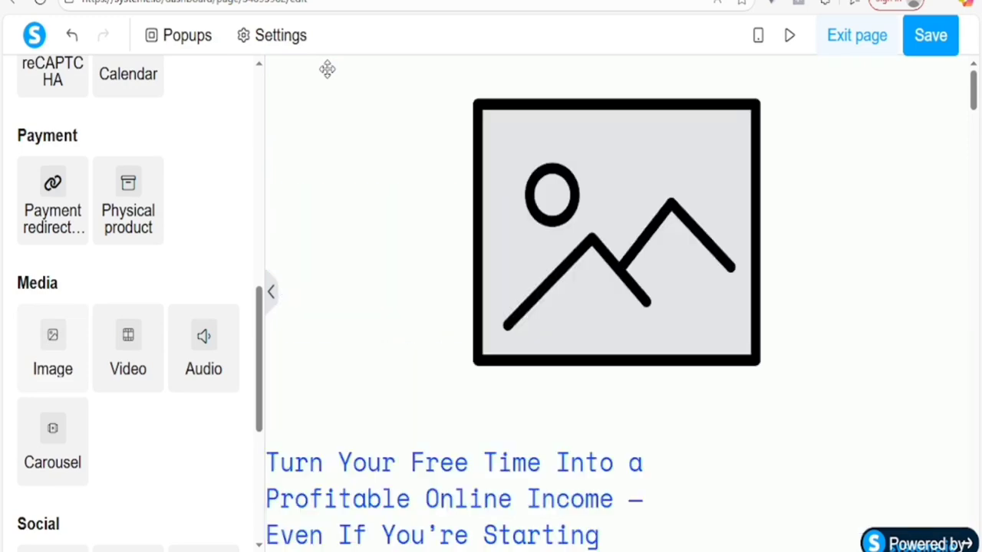
left_click(573, 223)
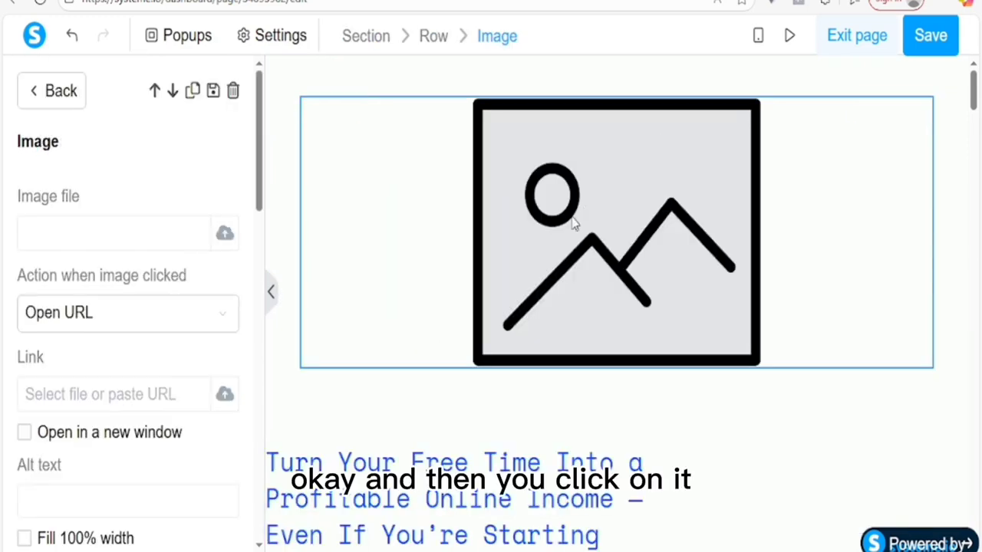
left_click(225, 236)
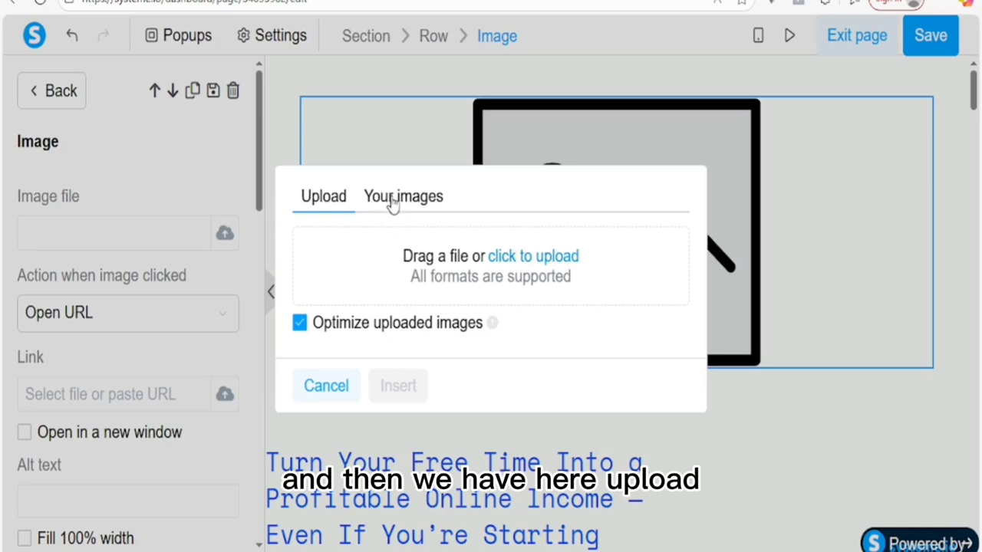
Step: Upload linkedin-2815918_1280 from Downloads and insert it into the top image block
left_click(533, 258)
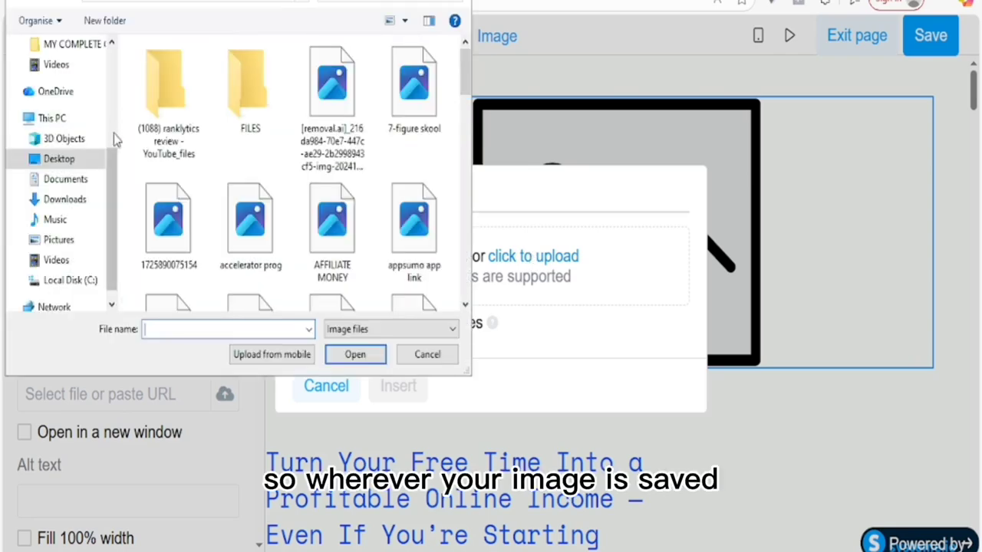
left_click(65, 199)
scroll(204, 127, "up", 10)
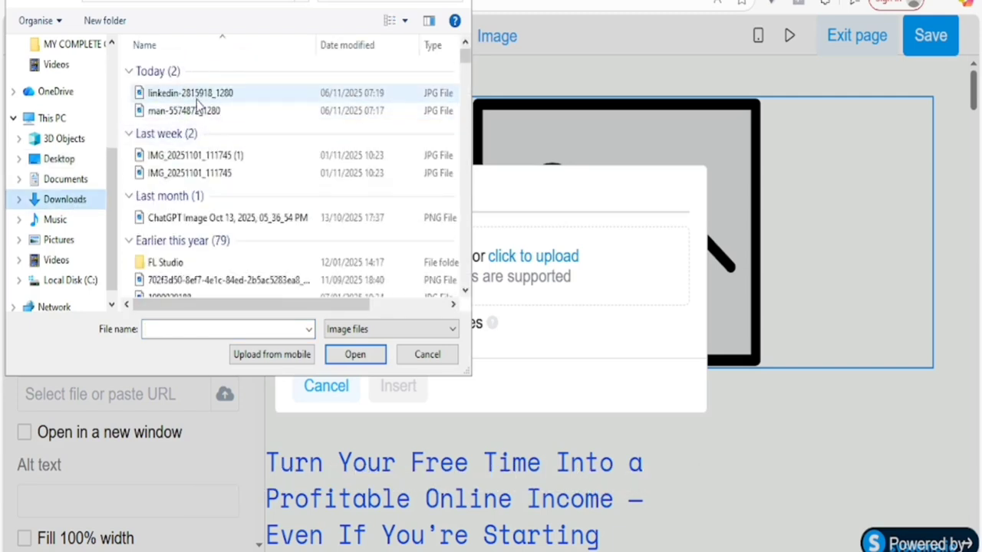
left_click(198, 96)
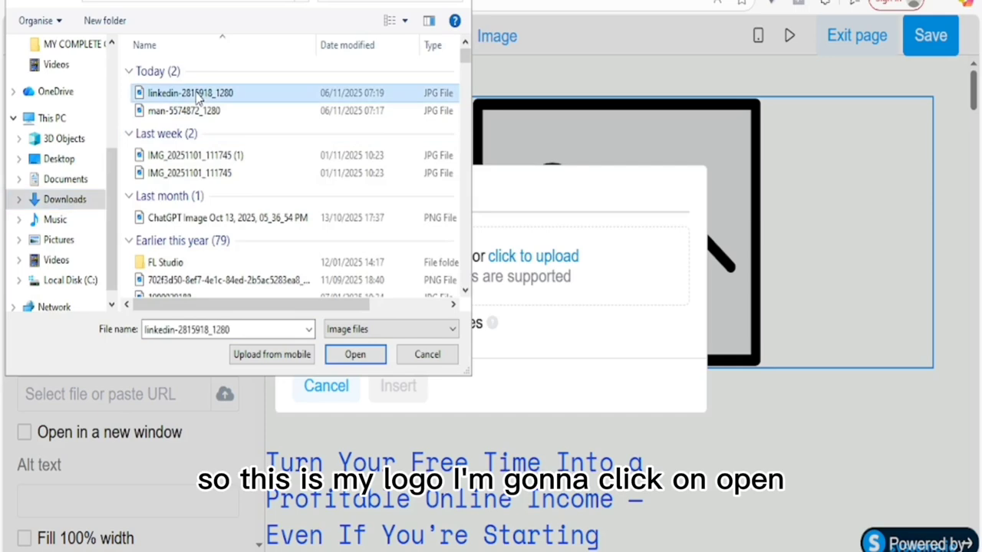
left_click(354, 356)
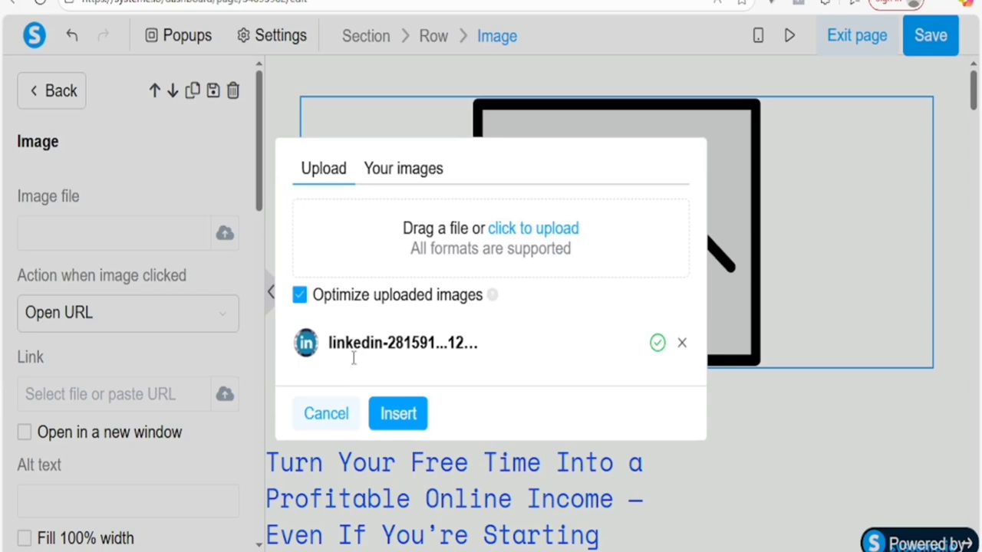
left_click(398, 414)
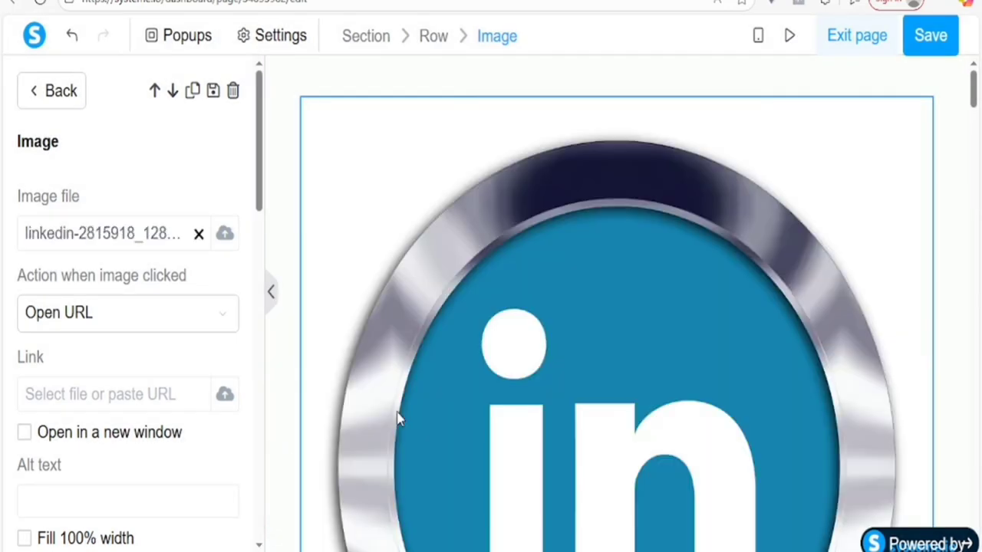
Step: Set the LinkedIn logo's image size to 90 and align it left
scroll(695, 300, "down", 3)
scroll(253, 215, "down", 4)
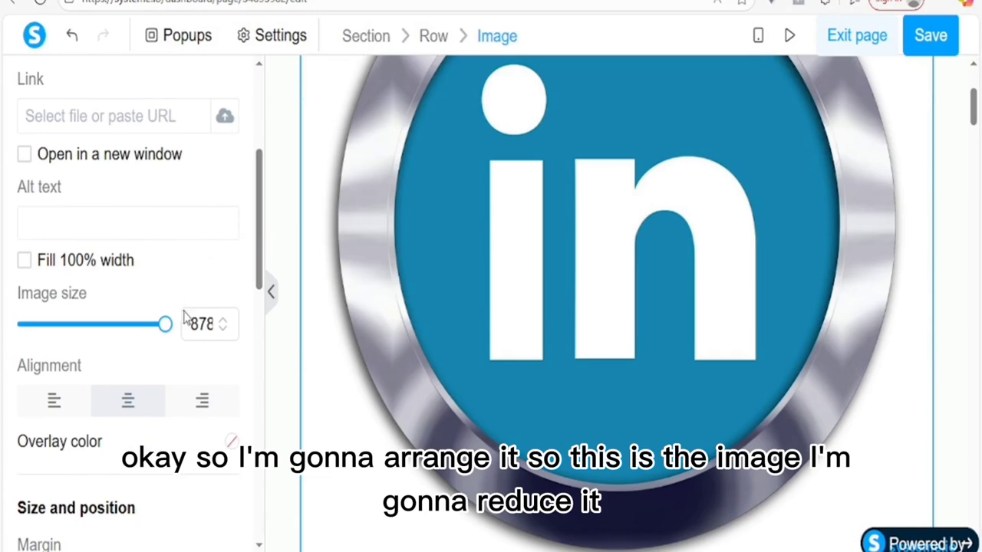
left_click_drag(166, 327, 61, 324)
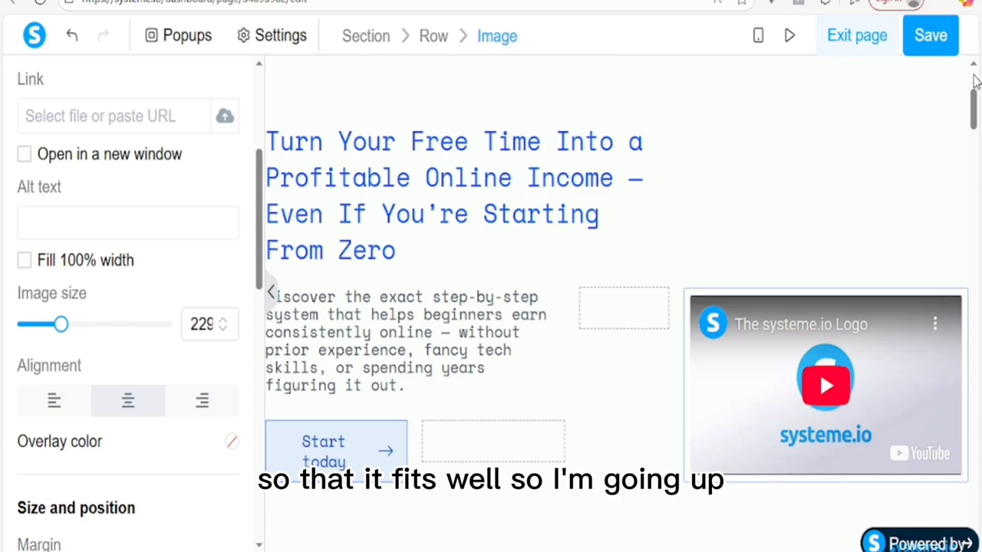
left_click(974, 79)
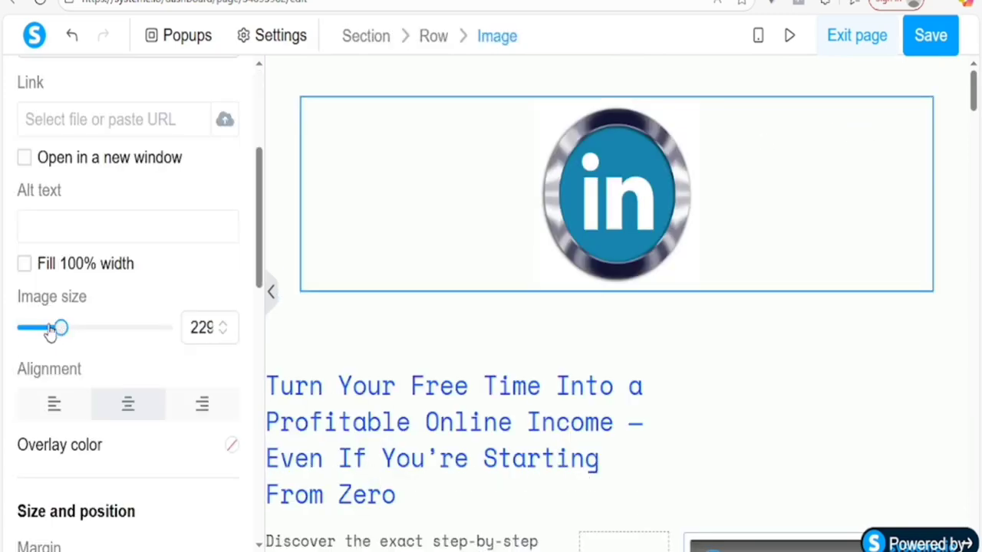
left_click_drag(41, 331, 38, 330)
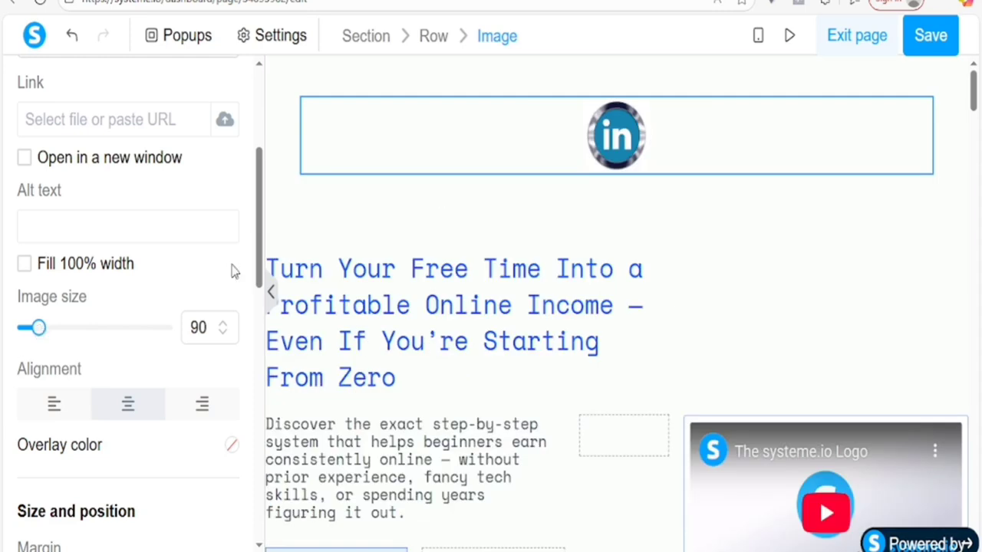
left_click_drag(259, 253, 272, 290)
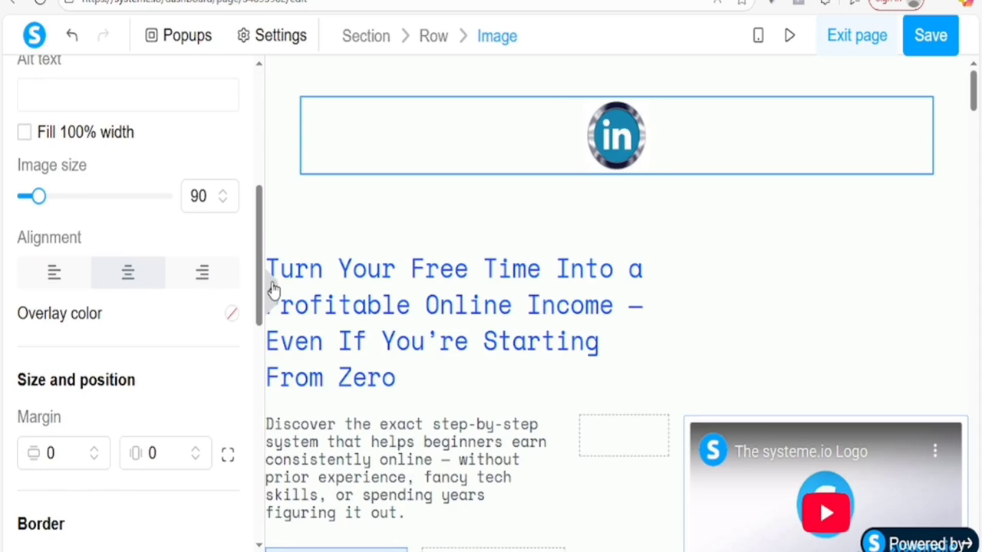
left_click(59, 278)
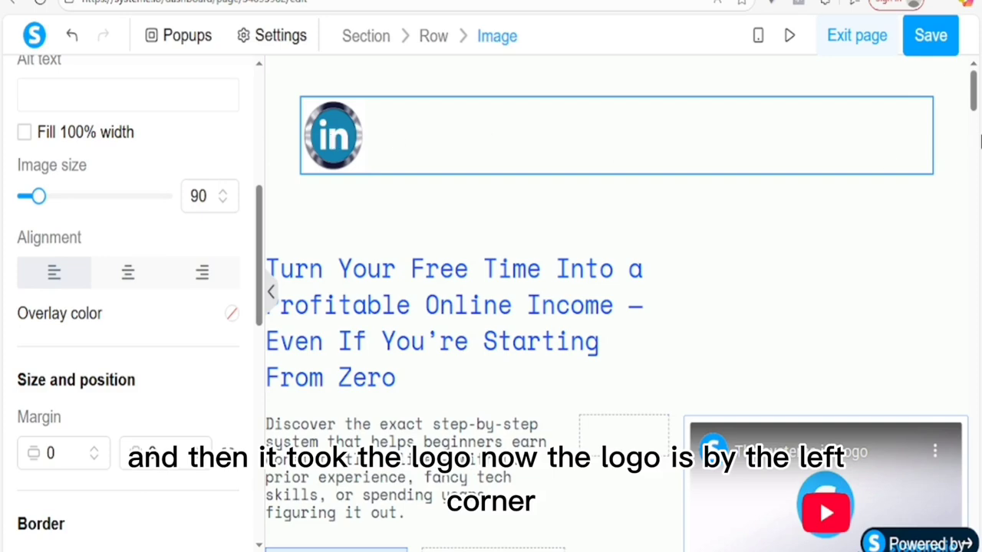
scroll(460, 307, "down", 1)
left_click(395, 314)
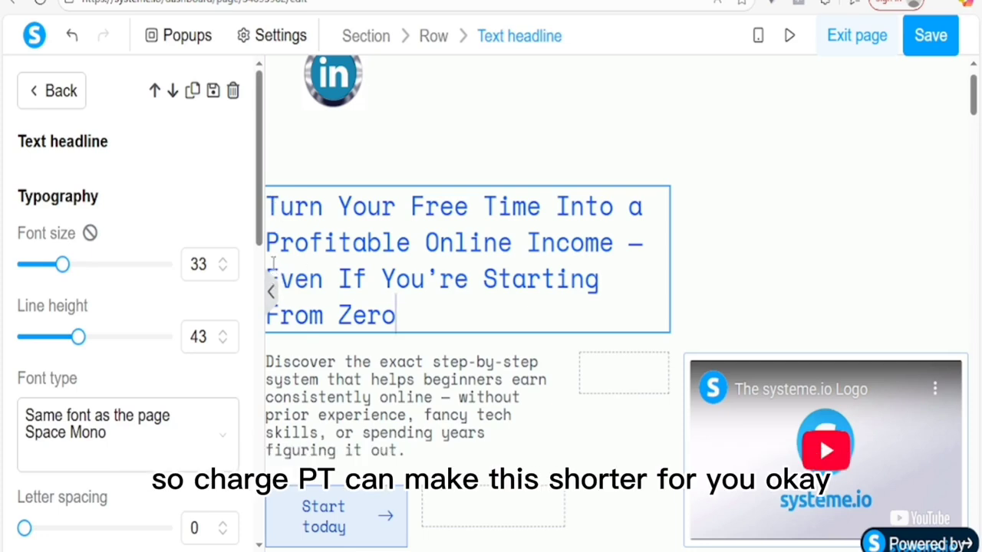
Step: Delete 'Even If You're Starting From Zero' so the headline reads 'Turn Your Free Time Into a Profitable Online Income'
left_click_drag(268, 262, 411, 302)
key("BackSpace")
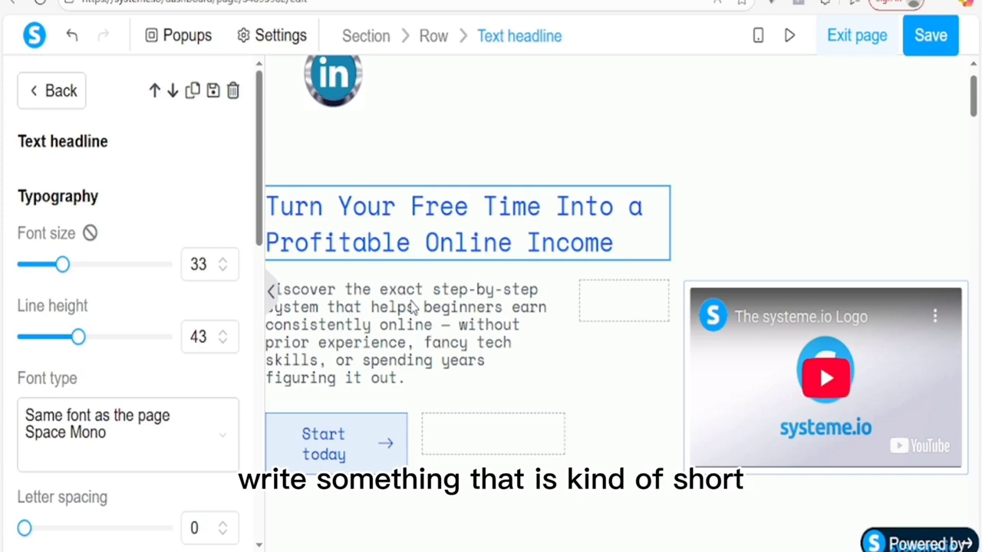
left_click(323, 322)
Step: Select the whole subheadline paragraph and copy its text
triple_click(322, 322)
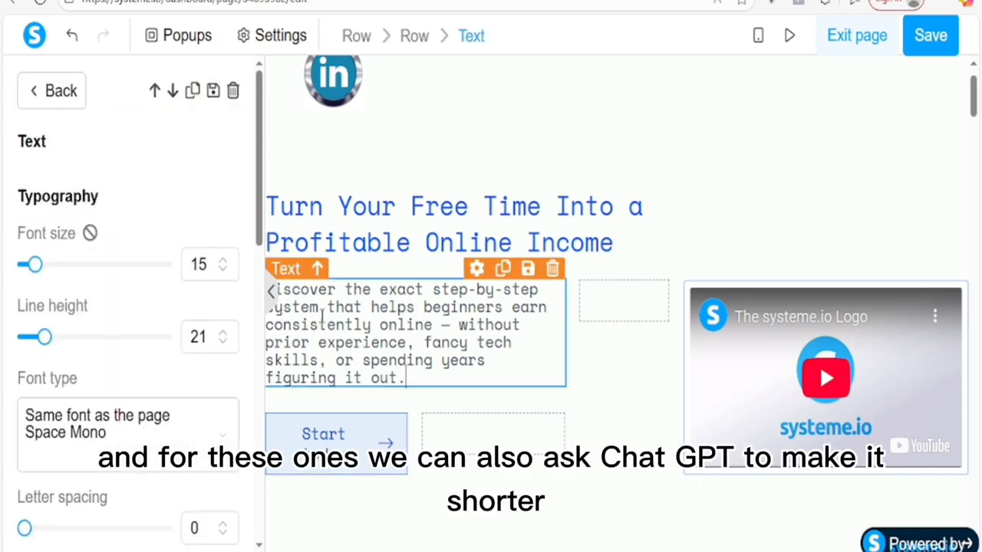
left_click(389, 332)
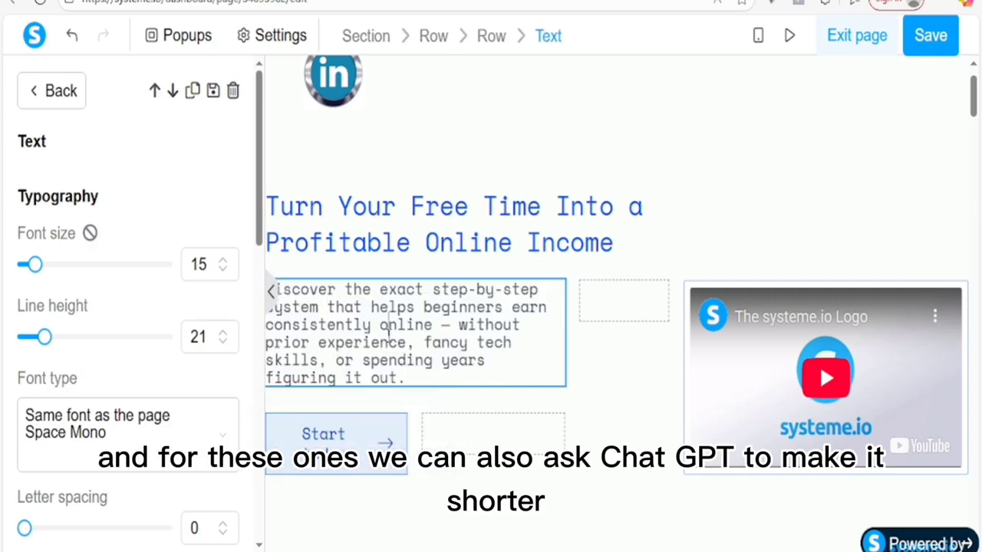
triple_click(331, 313)
right_click(383, 359)
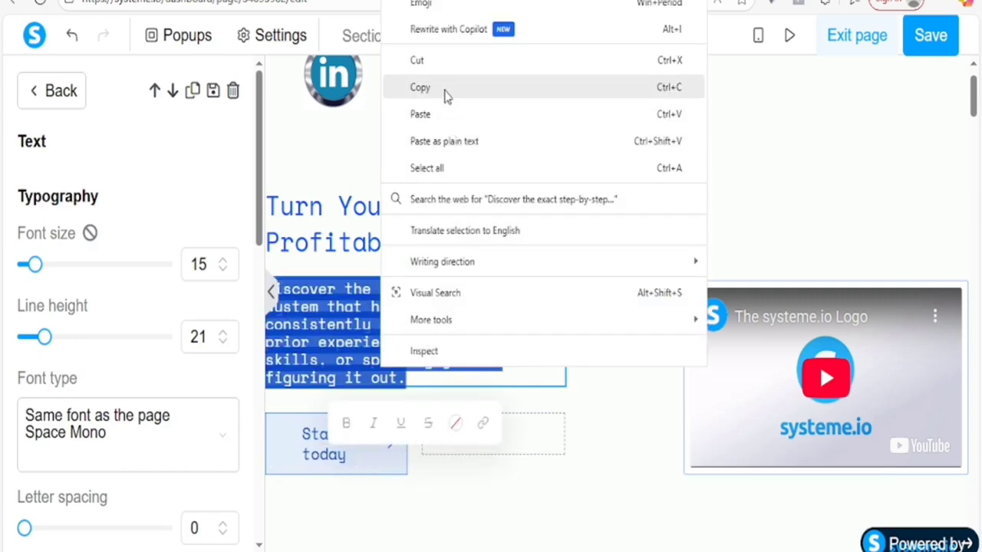
left_click(445, 89)
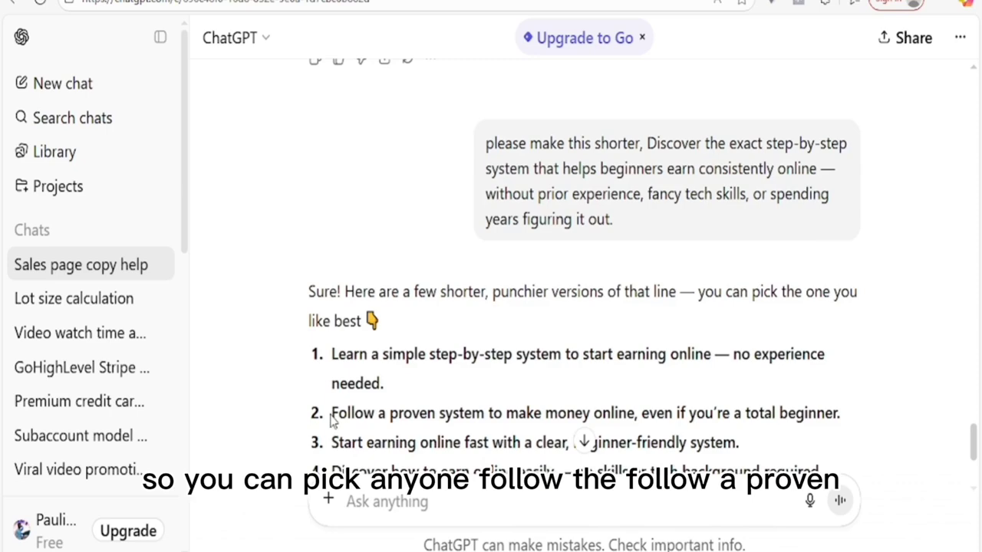
Step: Copy ChatGPT's reply item 2, 'Follow a proven system to make money online, even if you're a total beginner.'
left_click_drag(332, 413, 842, 418)
right_click(841, 418)
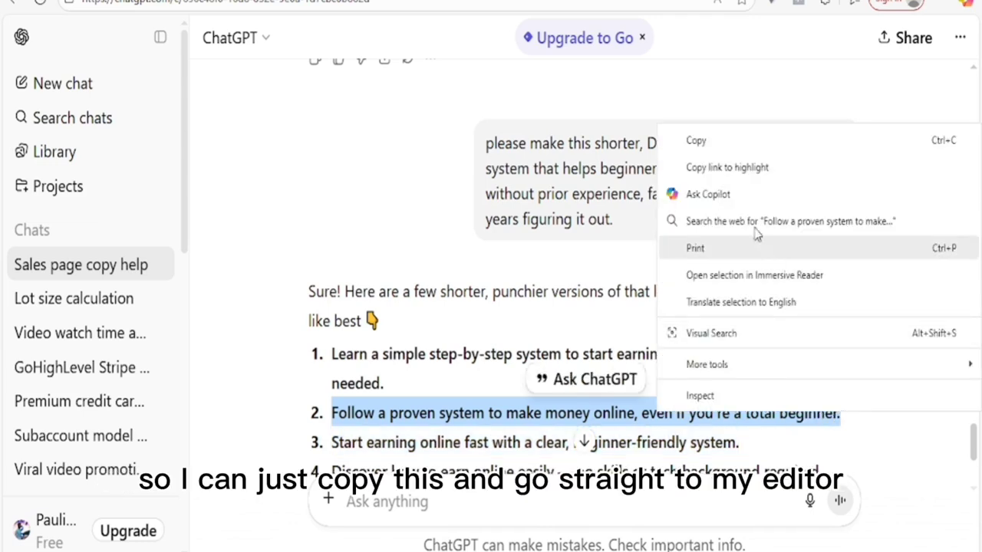
left_click(714, 141)
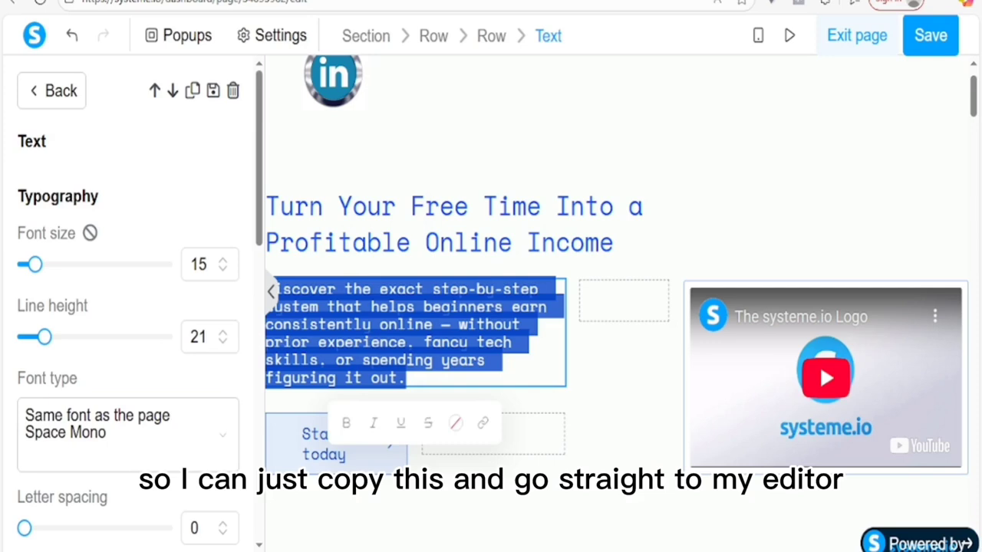
Step: Paste the 'Follow a proven system…' sentence over the subheadline and set font size 24, line height 24
right_click(366, 318)
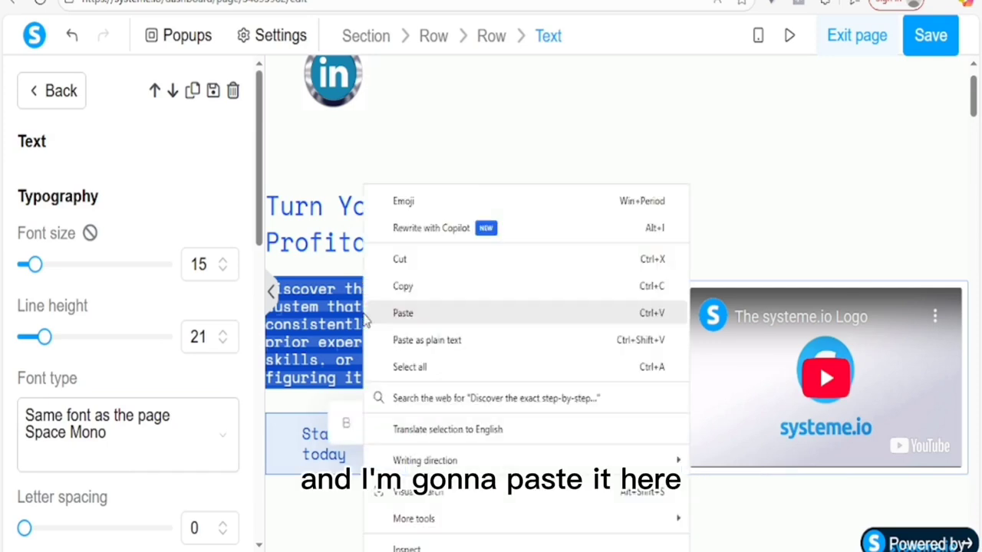
left_click(387, 313)
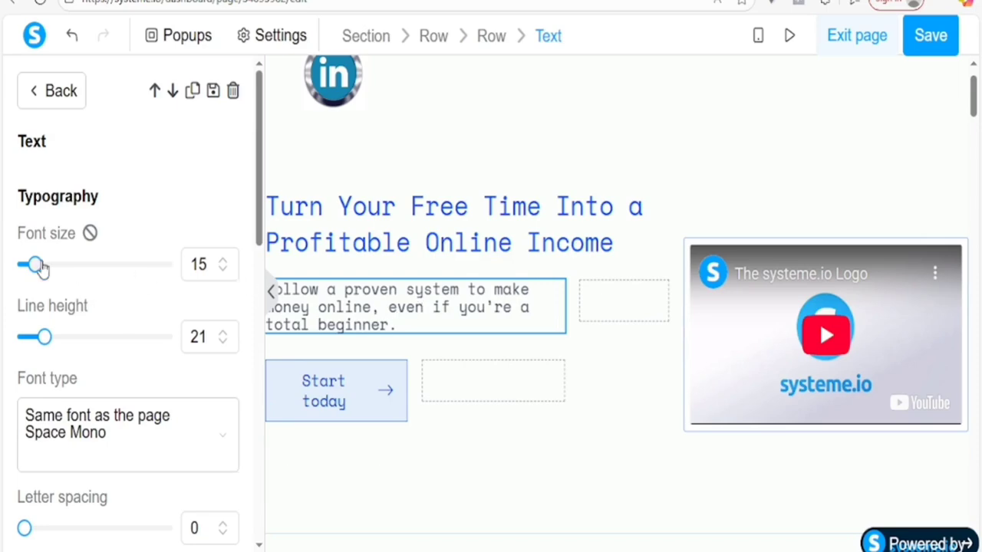
left_click_drag(48, 270, 50, 267)
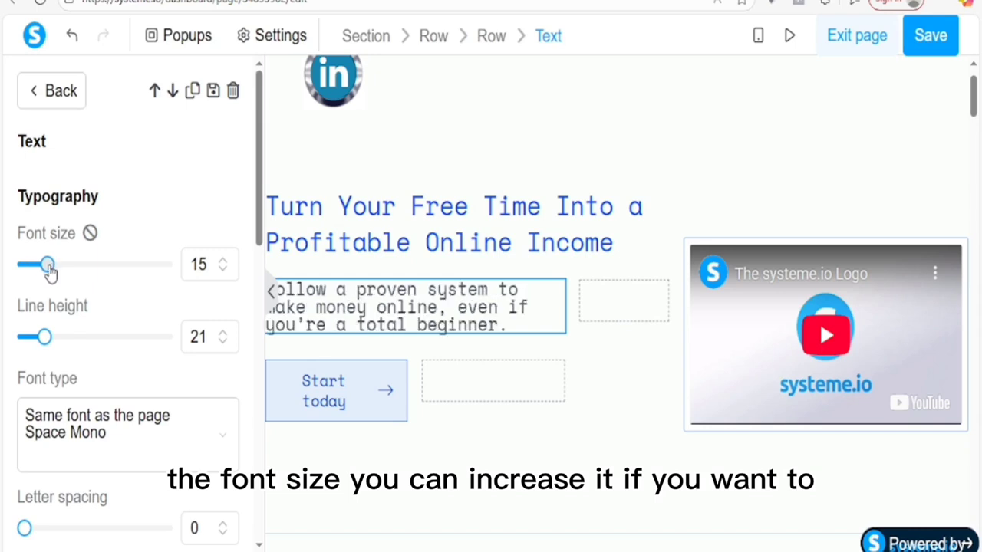
left_click_drag(52, 337, 36, 330)
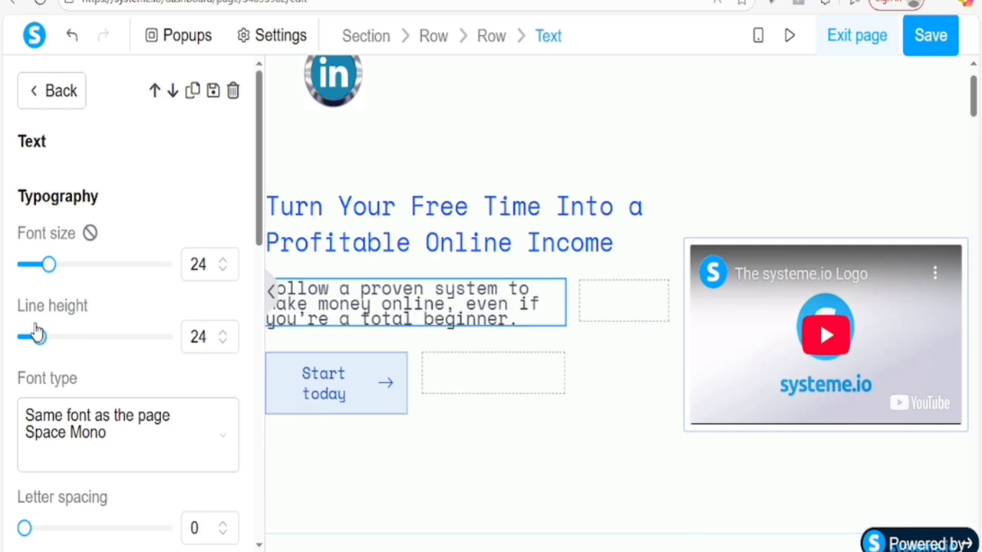
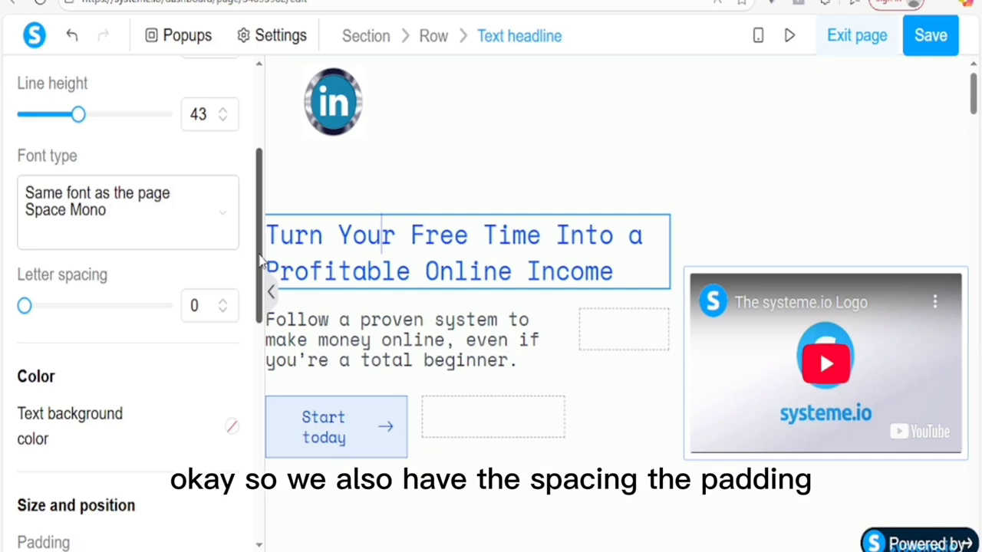
Step: Nudge the headline's top padding up with the spin arrows, then back down slightly
left_click_drag(263, 263, 265, 375)
left_click(95, 256)
left_click(95, 256)
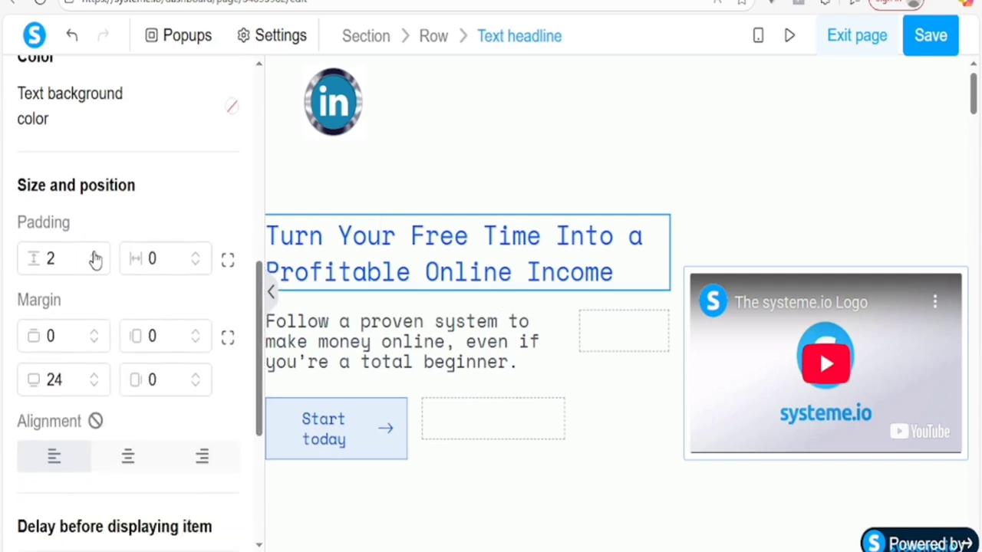
left_click(94, 256)
left_click(94, 256)
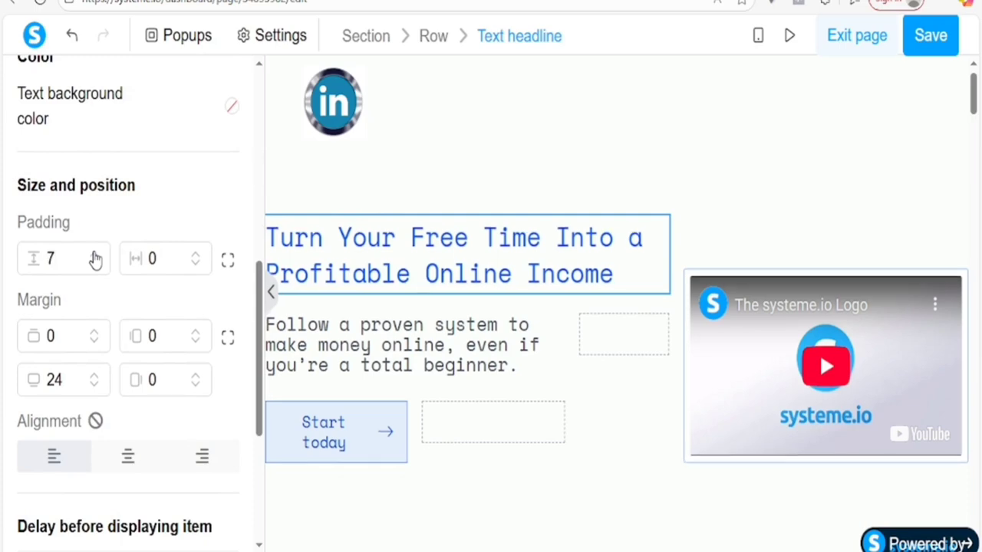
left_click(94, 257)
left_click(94, 257)
left_click(94, 258)
left_click(94, 258)
left_click(94, 257)
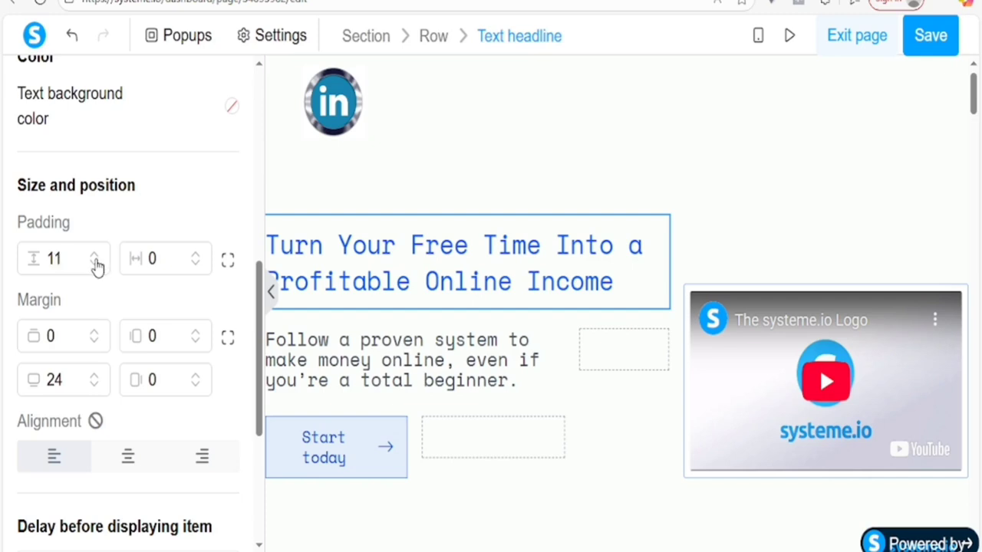
left_click(95, 264)
left_click(94, 263)
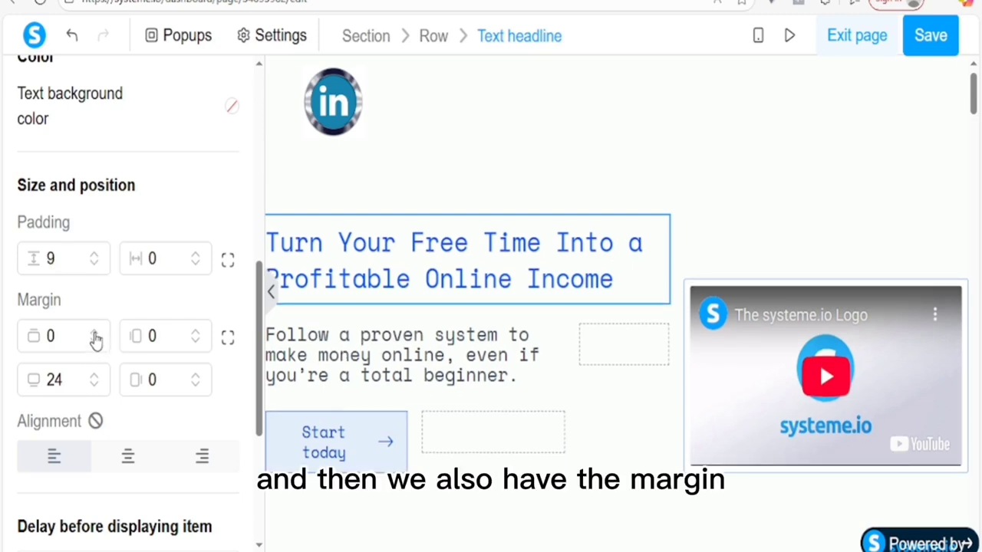
Step: Adjust the headline's top margin, raising it to 10 and then lowering it to -22
left_click(96, 335)
left_click(95, 334)
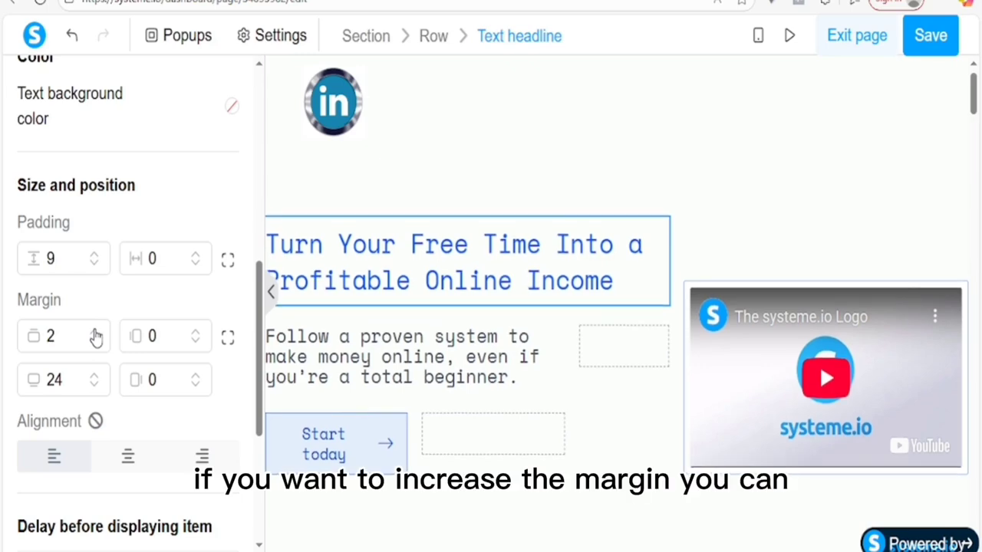
left_click(94, 333)
left_click(95, 333)
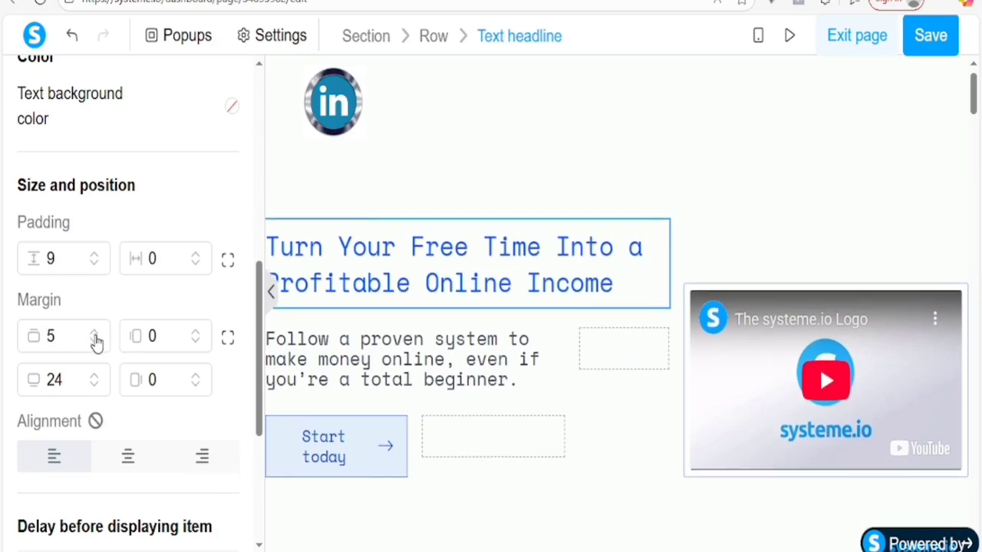
left_click(94, 334)
left_click(95, 334)
left_click(94, 334)
left_click(94, 335)
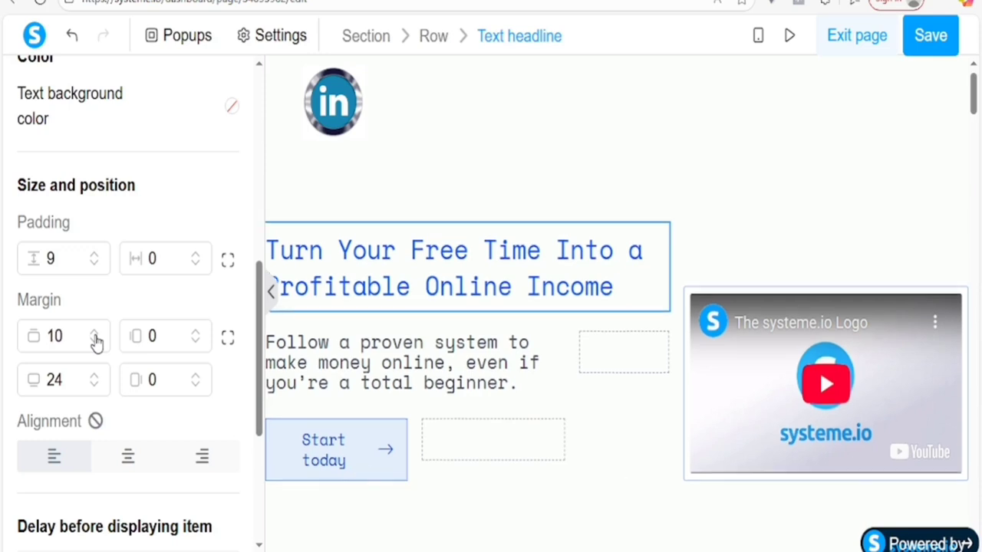
left_click(95, 343)
left_click(94, 343)
left_click(95, 342)
left_click(94, 342)
left_click(94, 343)
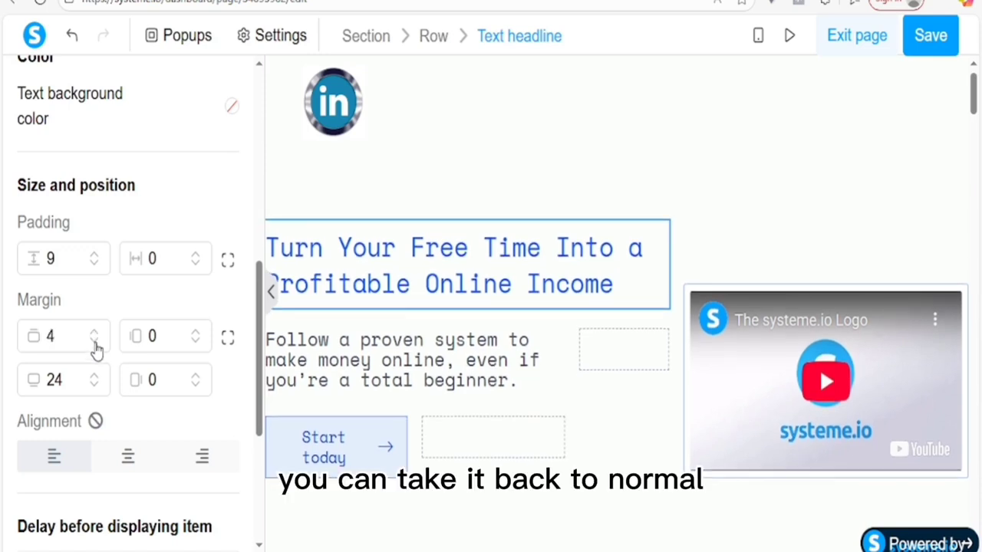
left_click(94, 343)
left_click(95, 343)
left_click(94, 343)
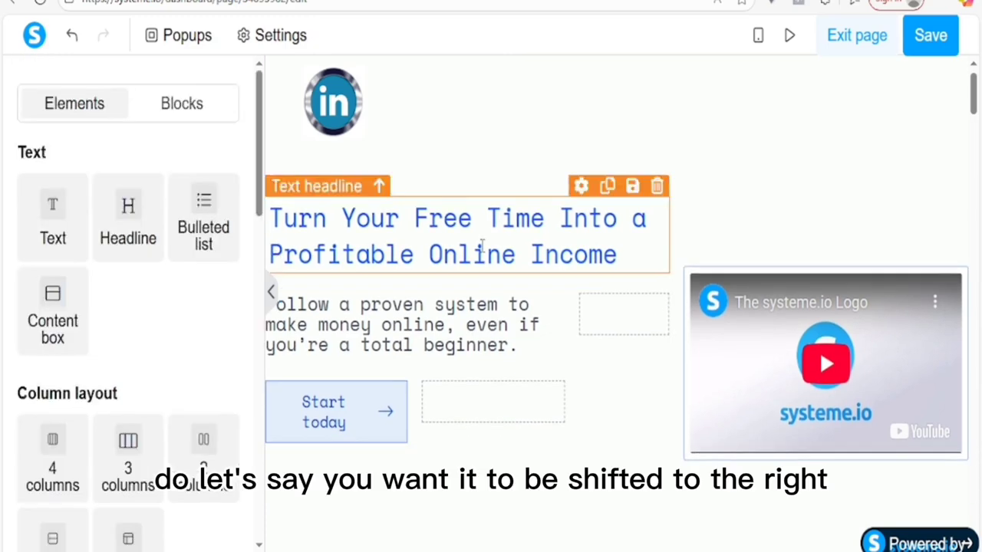
Step: Reselect the headline and increase its horizontal padding to shift the text right
left_click(383, 221)
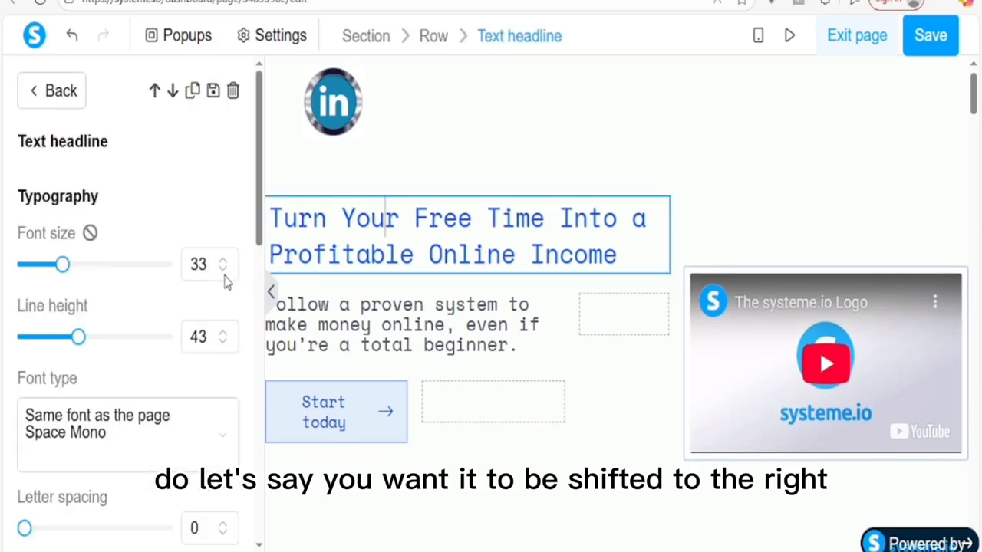
left_click_drag(255, 227, 261, 409)
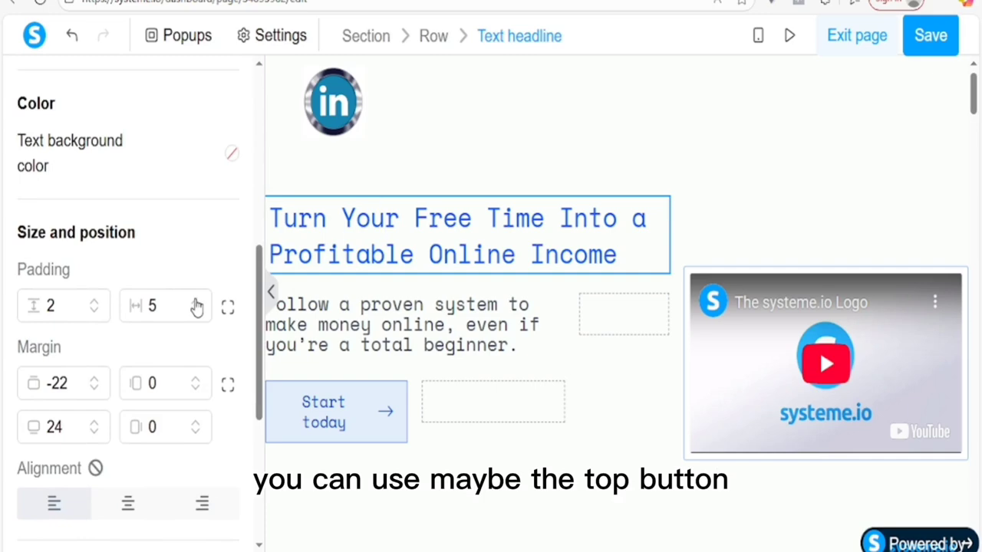
left_click(195, 301)
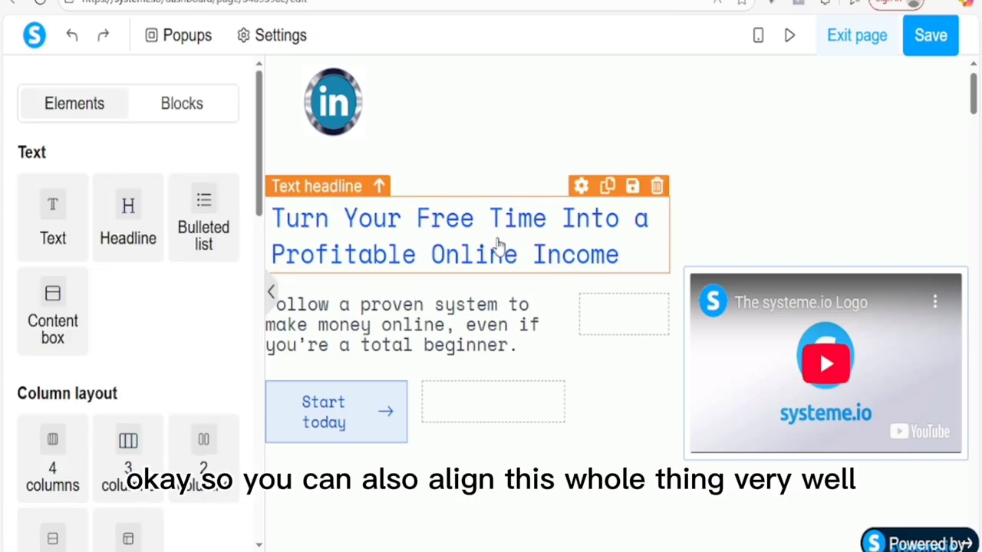
Step: Centre-align the headline text, save the page, and open its preview
left_click(386, 219)
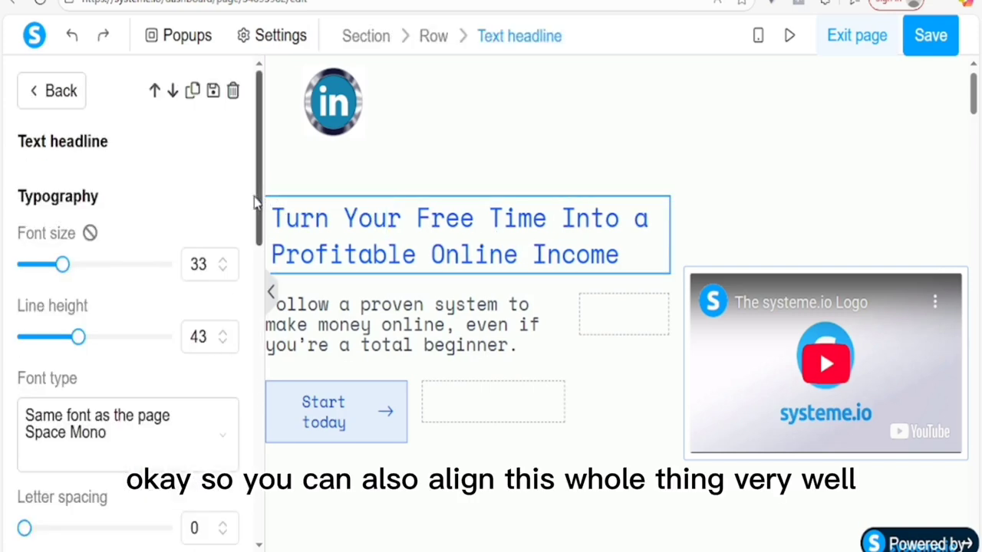
left_click_drag(255, 204, 261, 437)
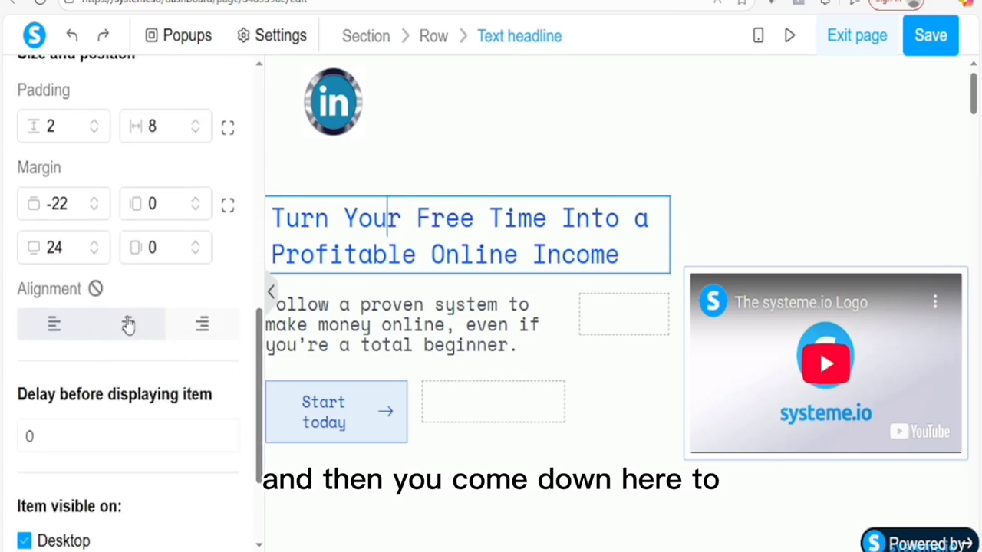
left_click(129, 324)
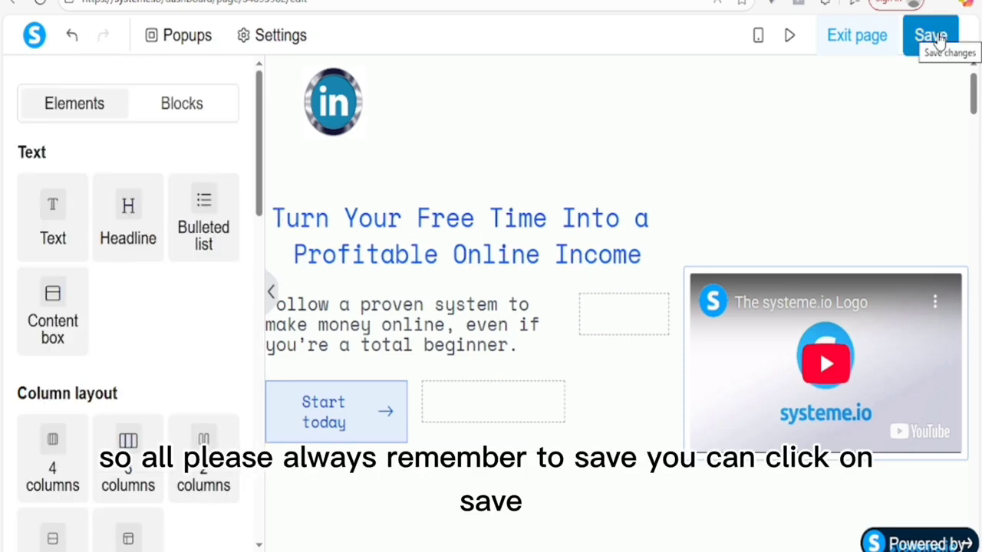
left_click(936, 39)
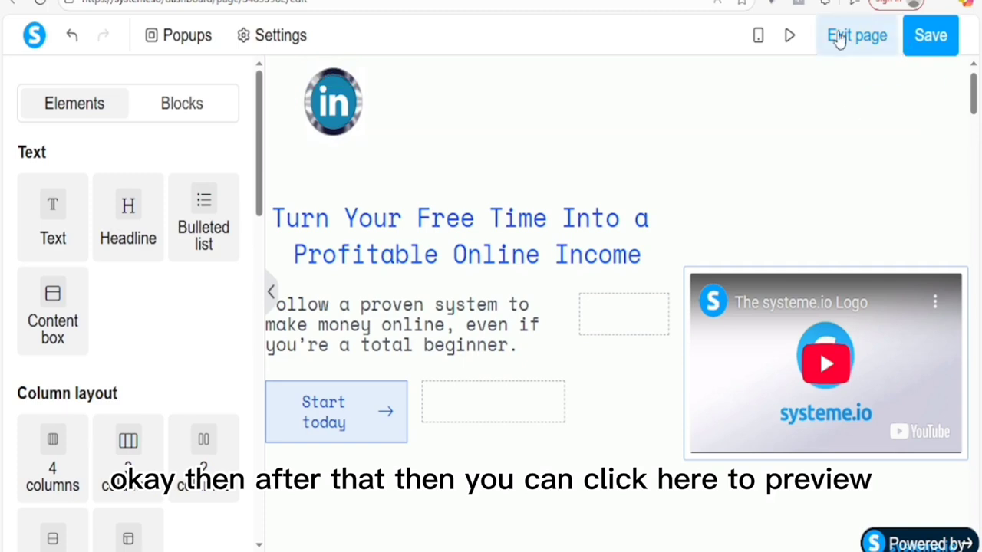
left_click(788, 40)
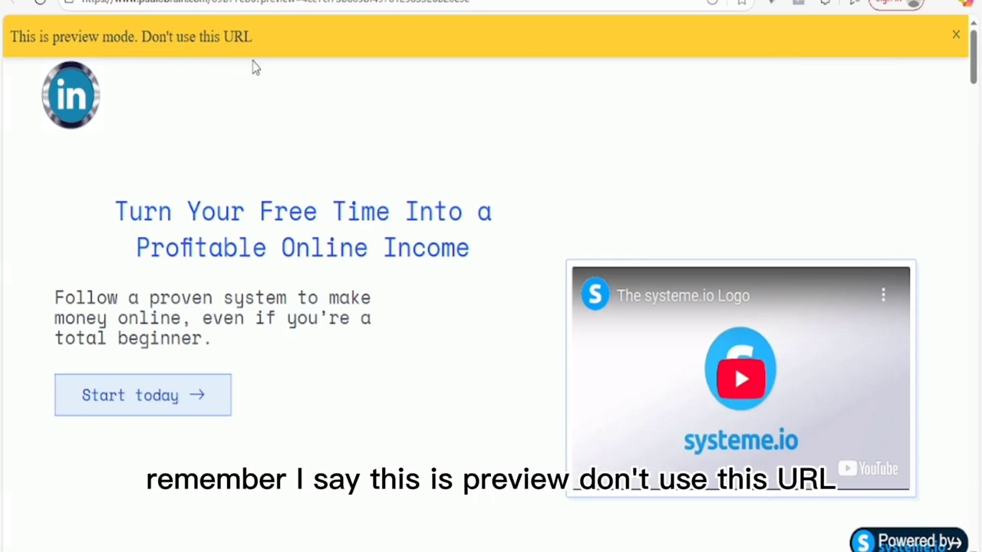
Step: Scroll through the previewed sales page, then go back to the editor tab
mouse_move(974, 68)
left_mouse_down()
mouse_move(977, 118)
mouse_move(980, 61)
left_mouse_up()
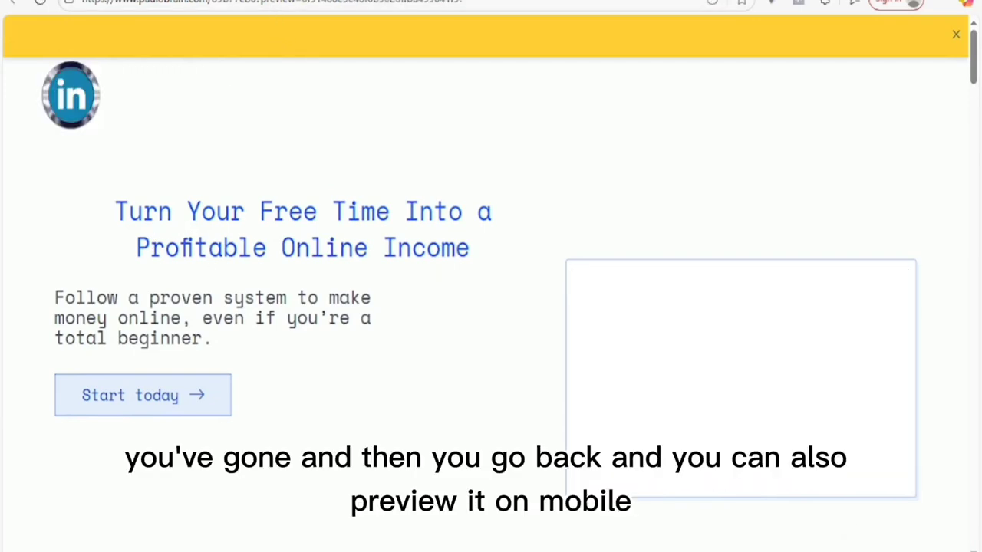
left_click(307, 1)
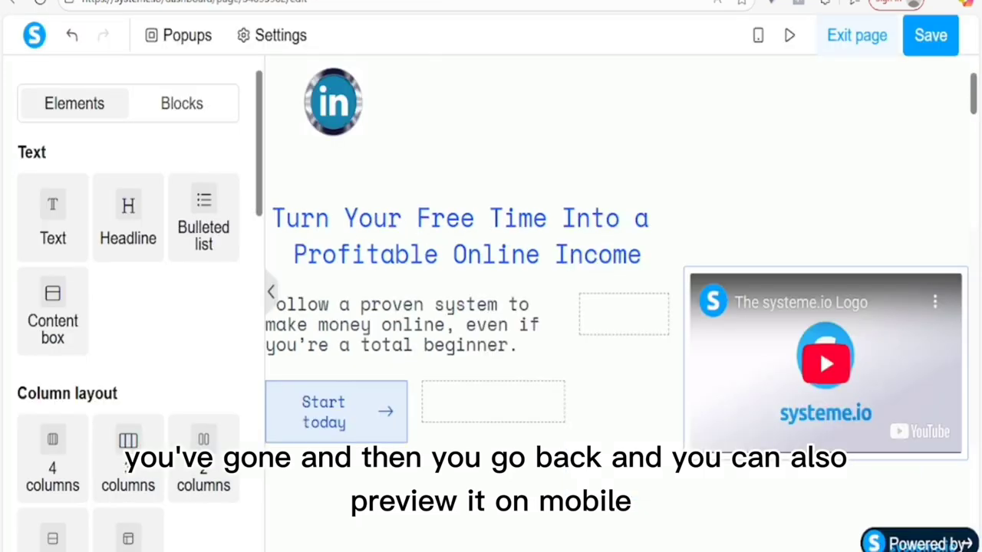
Step: In the mobile layout, set the headline's font size to 23
left_click(759, 39)
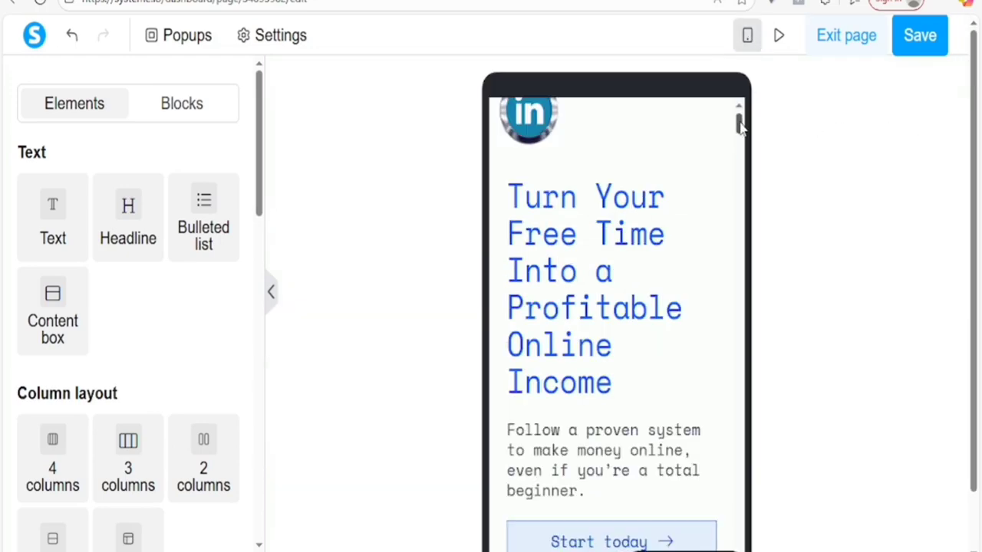
mouse_move(739, 127)
left_mouse_down()
mouse_move(738, 162)
mouse_move(738, 125)
left_mouse_up()
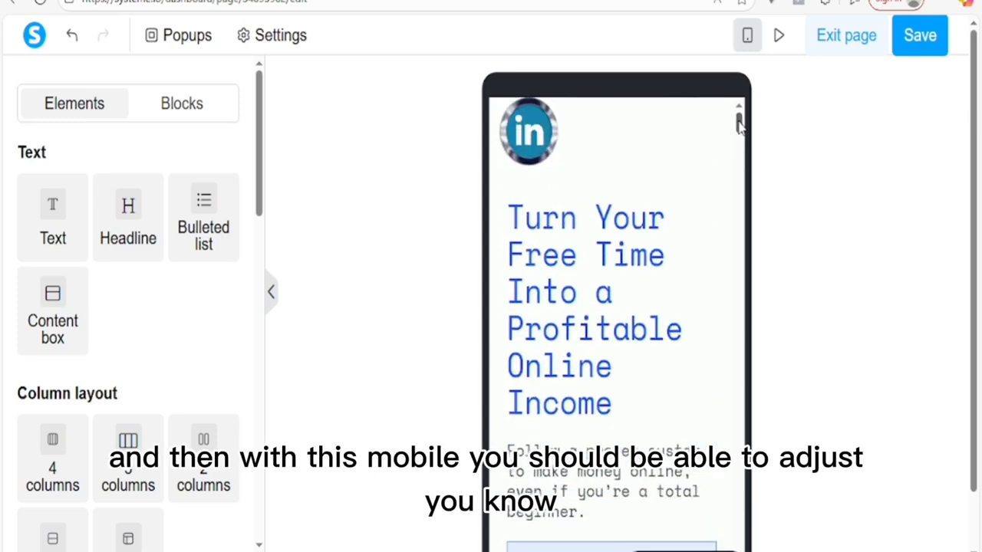
left_click(613, 291)
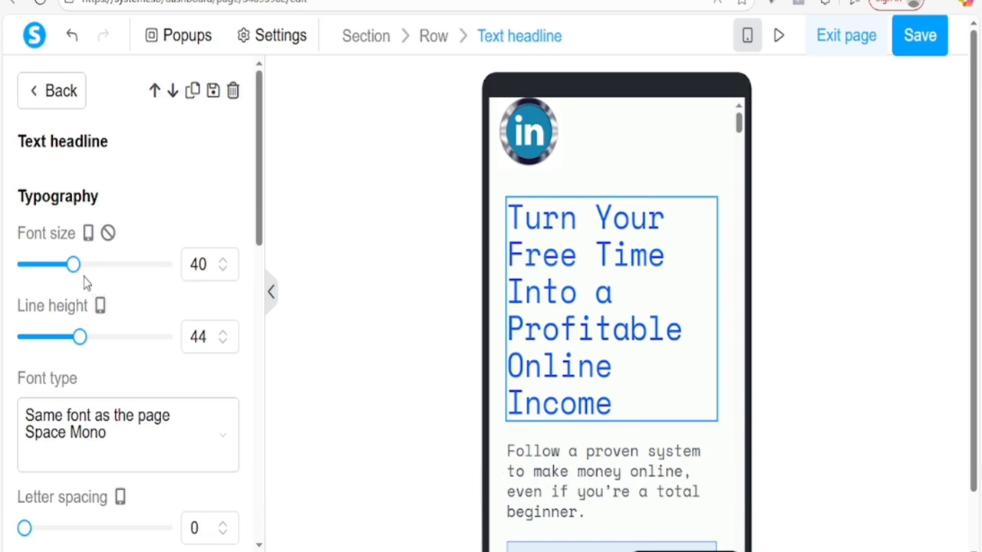
left_click_drag(76, 270, 36, 263)
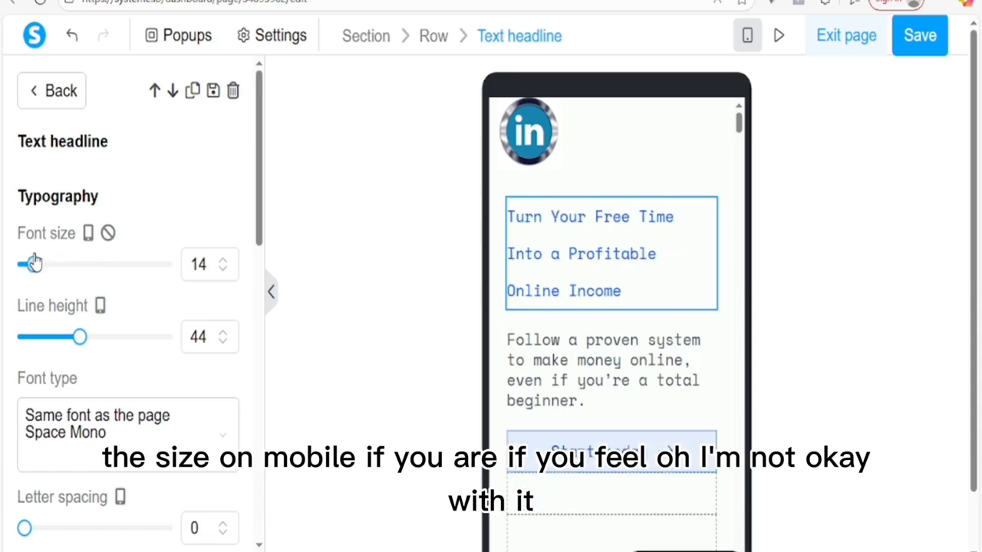
left_click_drag(36, 265, 49, 265)
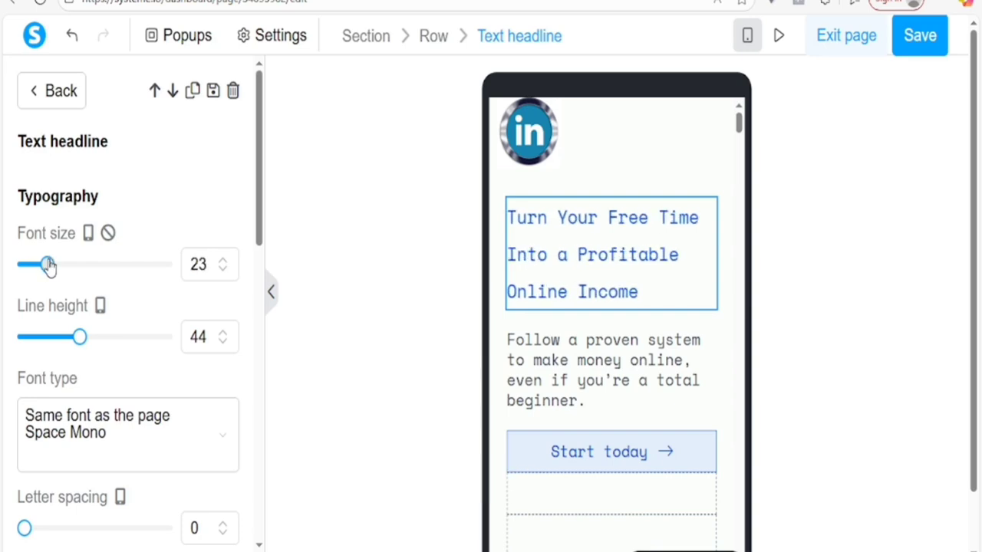
left_click(633, 376)
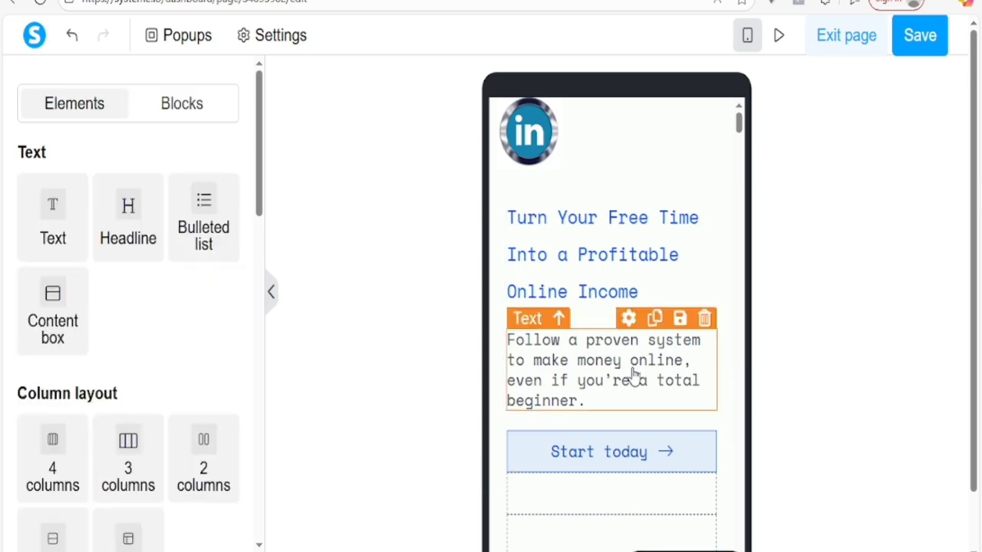
Step: Set the paragraph below the headline to font size 8 and line height 27 on mobile
left_click(592, 372)
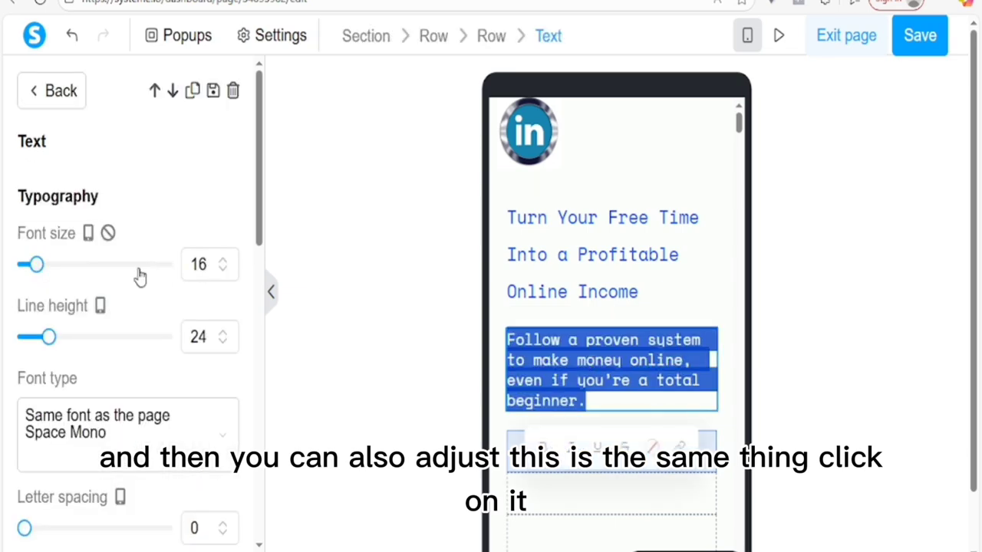
mouse_move(49, 337)
left_mouse_down()
mouse_move(72, 343)
mouse_move(46, 343)
left_mouse_up()
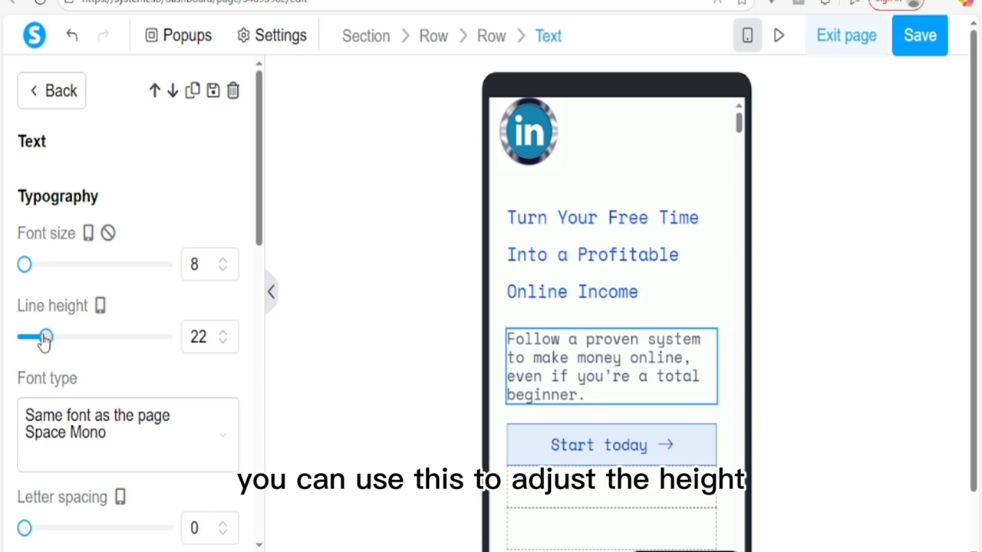
left_click_drag(38, 341, 53, 341)
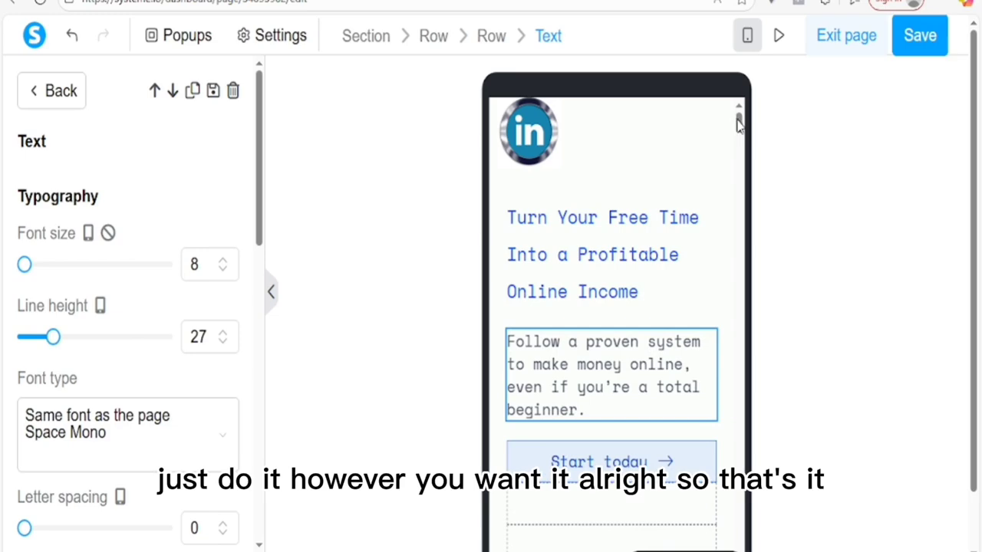
left_click(742, 192)
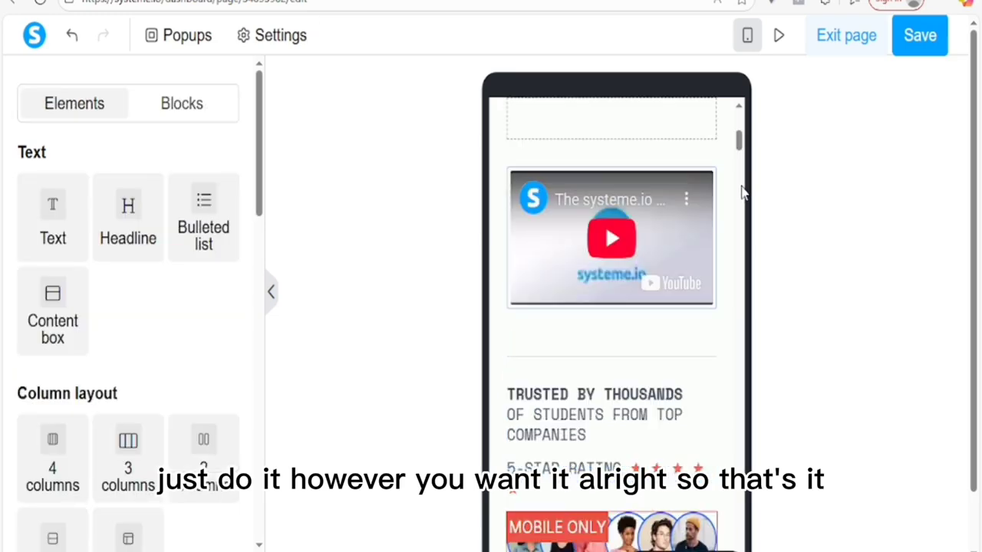
Step: Return to the desktop layout and scroll up to the trust section
left_click(749, 36)
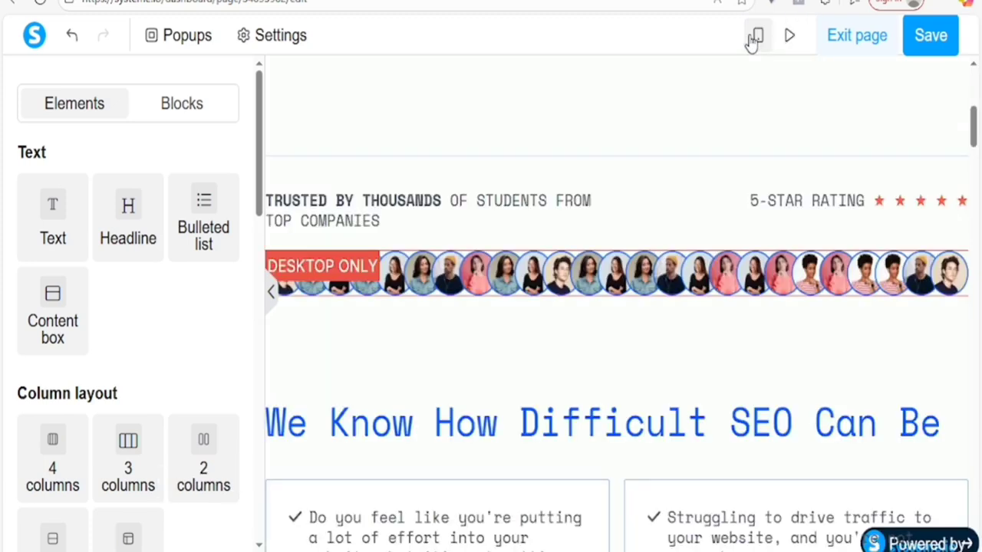
scroll(974, 131, "up", 1)
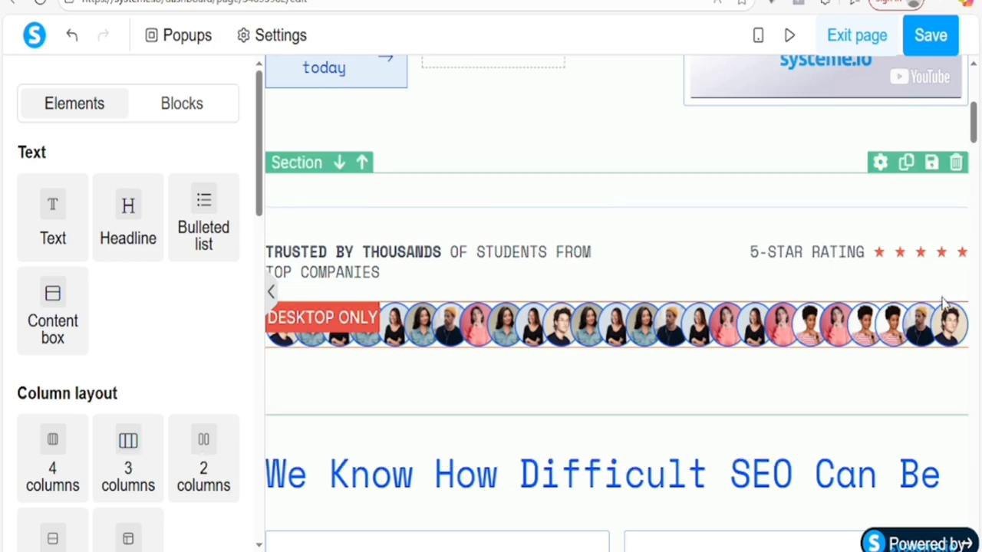
Step: Delete the trusted-by logo section and the 'We Know How Difficult SEO Can Be' headline, confirming each
left_click(955, 162)
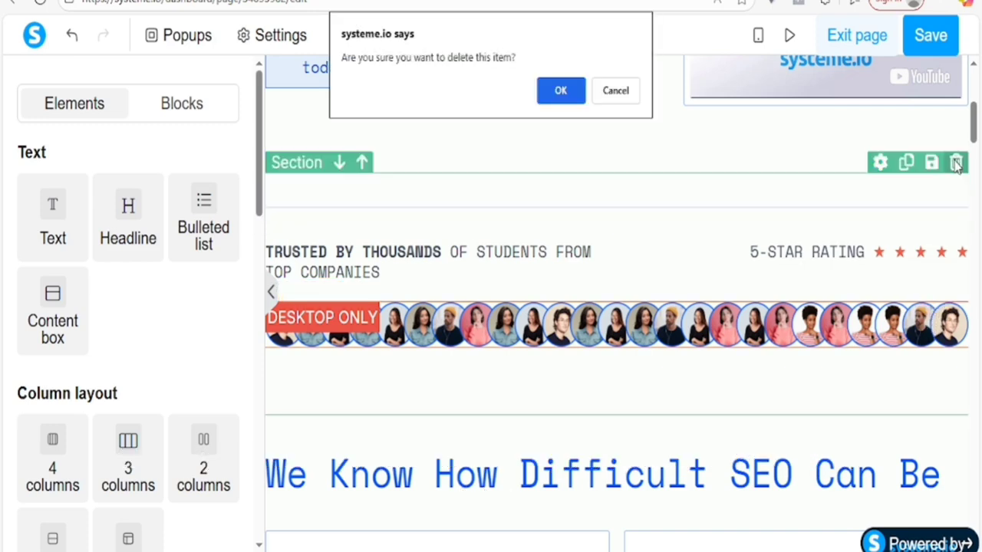
left_click(561, 91)
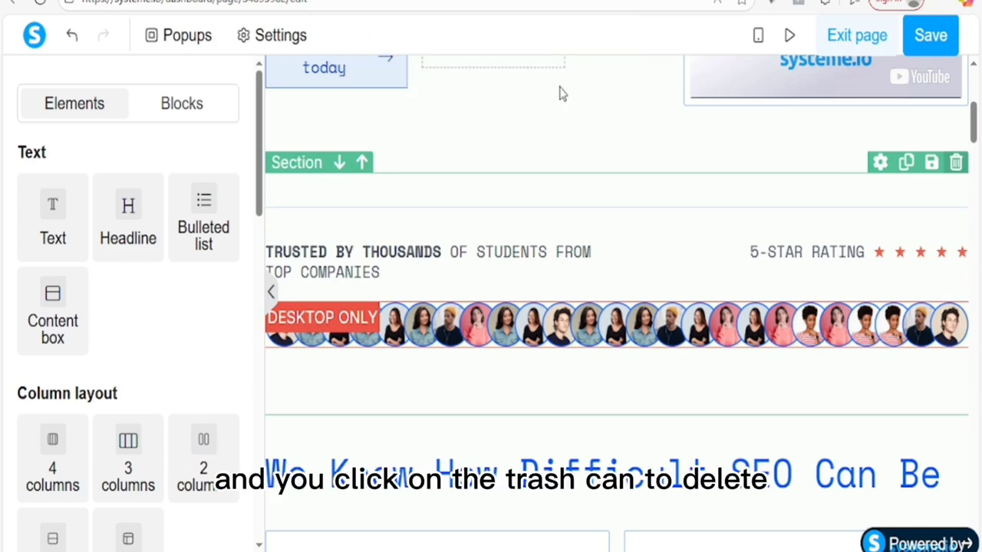
left_click(955, 196)
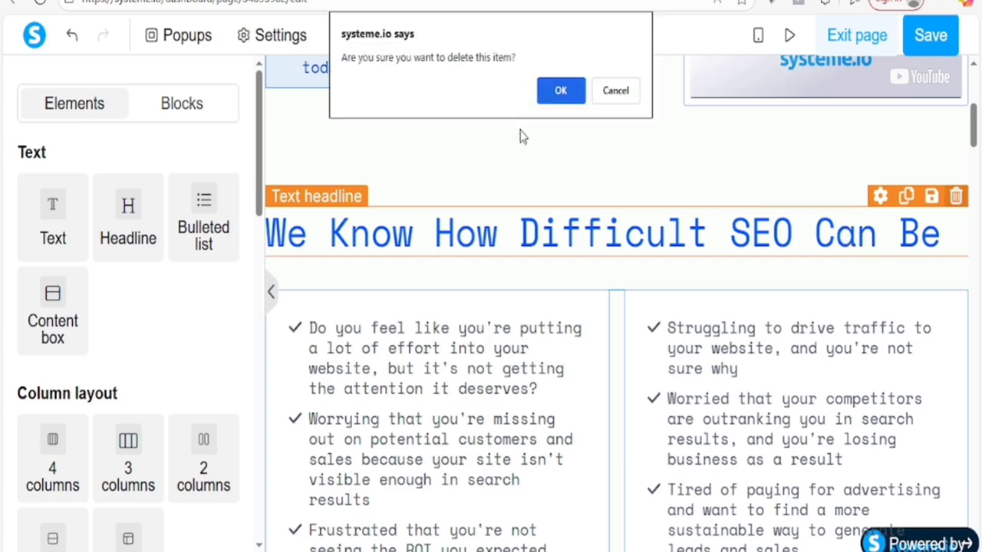
left_click(549, 94)
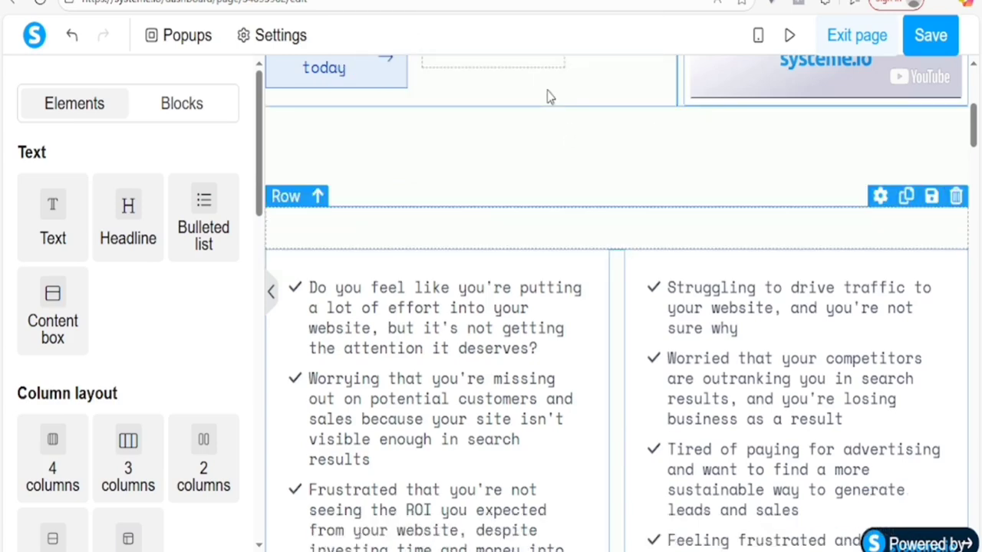
left_click_drag(975, 123, 976, 87)
scroll(798, 237, "down", 3)
scroll(790, 234, "up", 2)
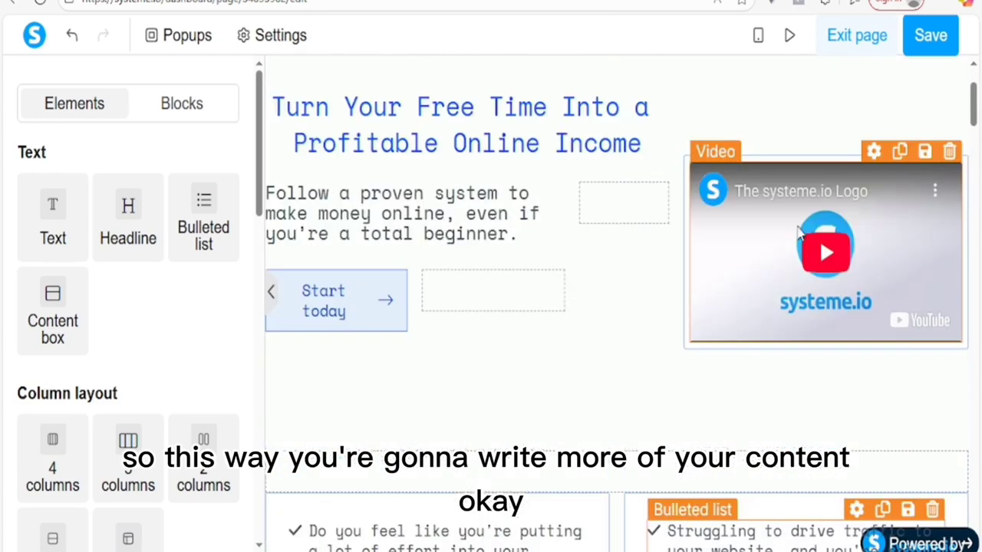
Step: Set the hero video's Video type to Upload file
left_click(787, 238)
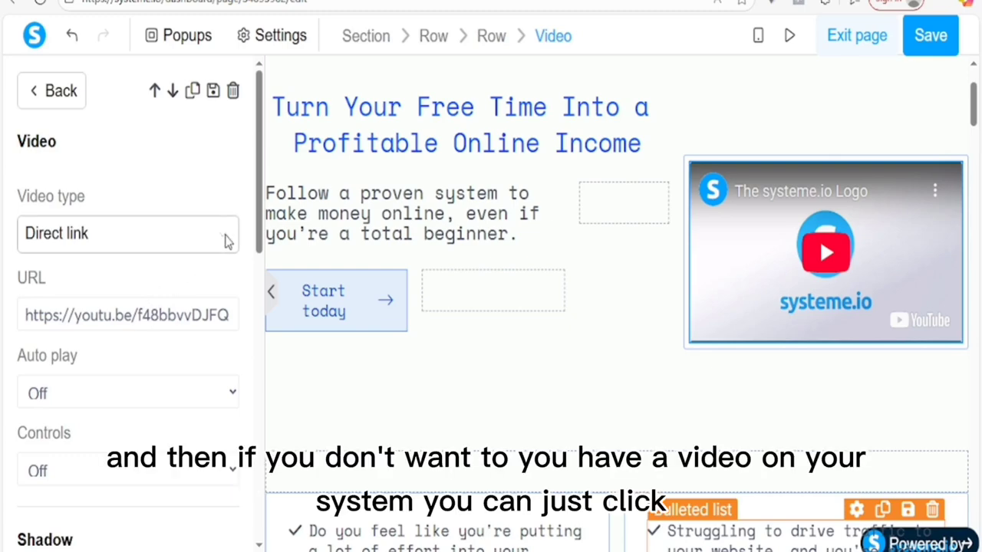
left_click(222, 241)
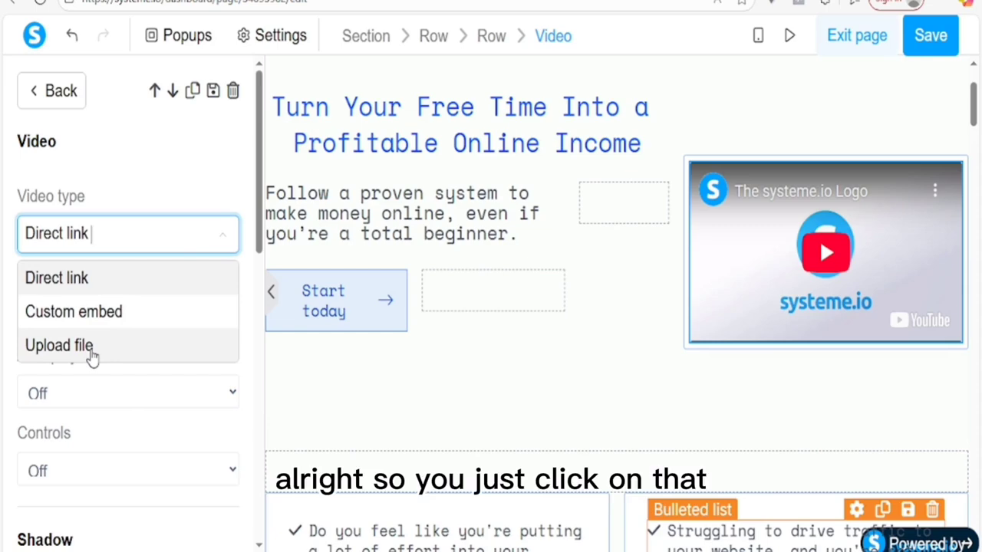
left_click(92, 347)
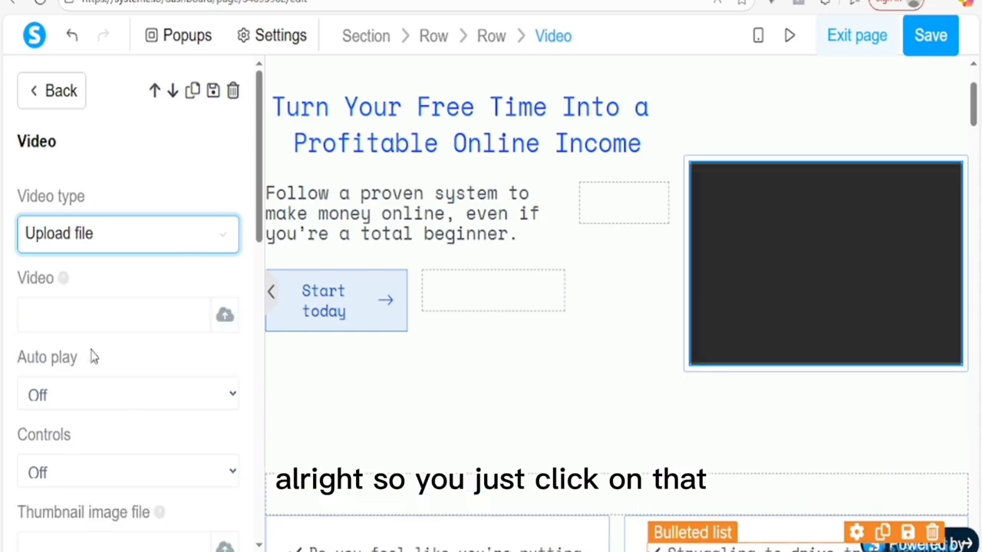
Step: Browse the computer's Videos folder for a clip, then close the file browser without choosing one
left_click(224, 317)
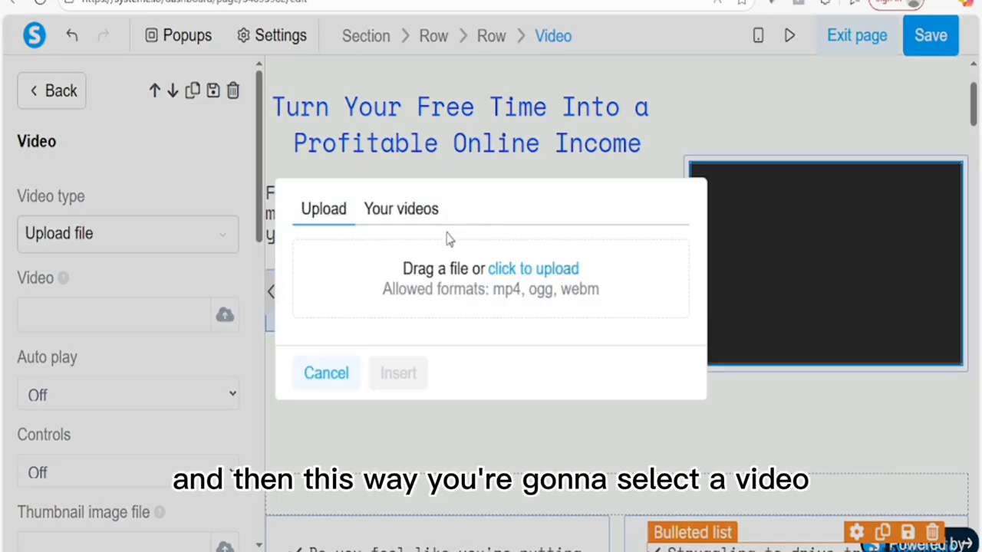
left_click(520, 272)
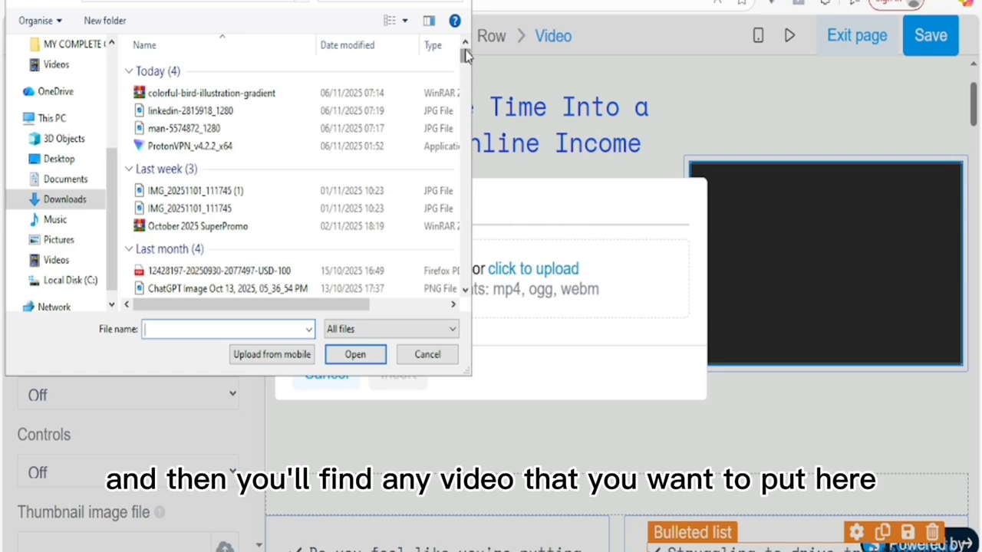
left_click_drag(465, 55, 470, 228)
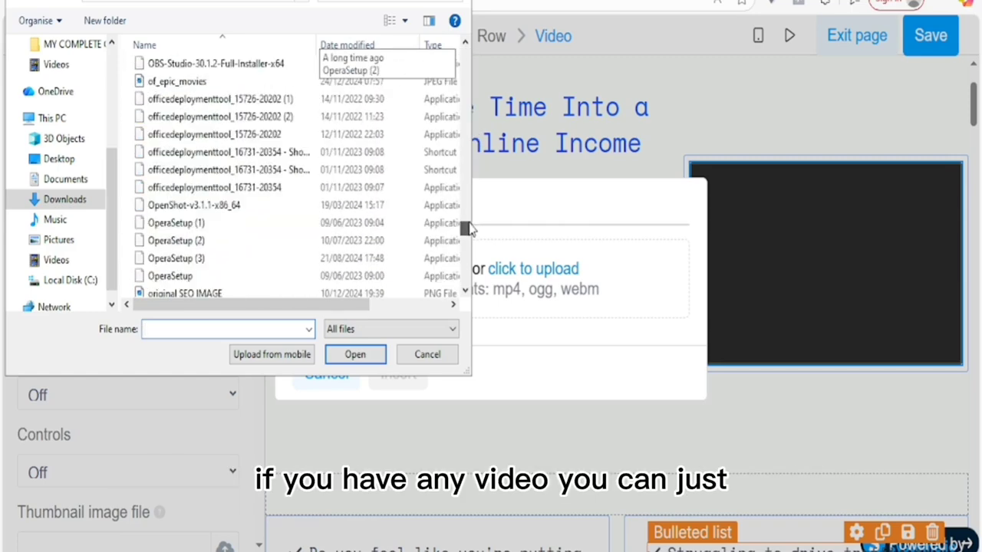
left_click(52, 261)
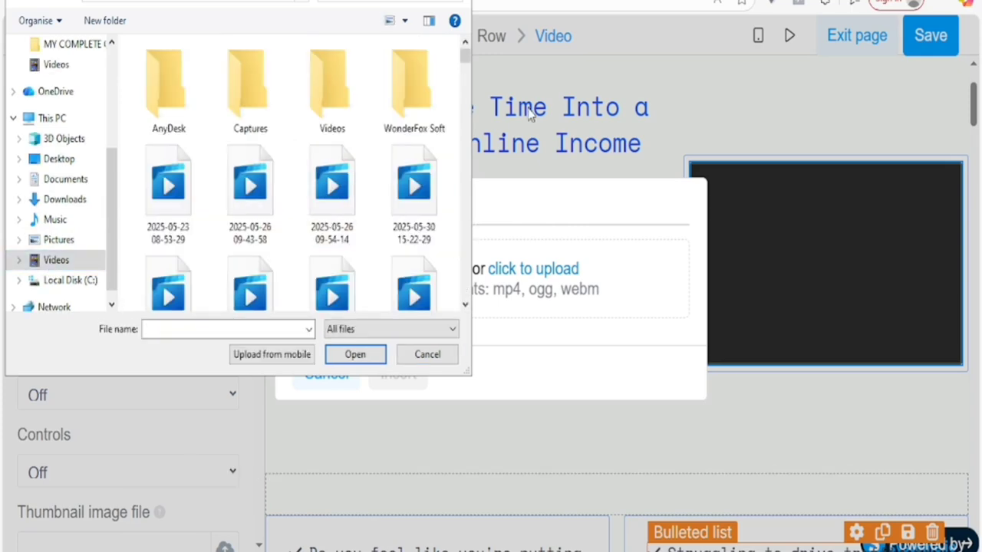
left_click(423, 357)
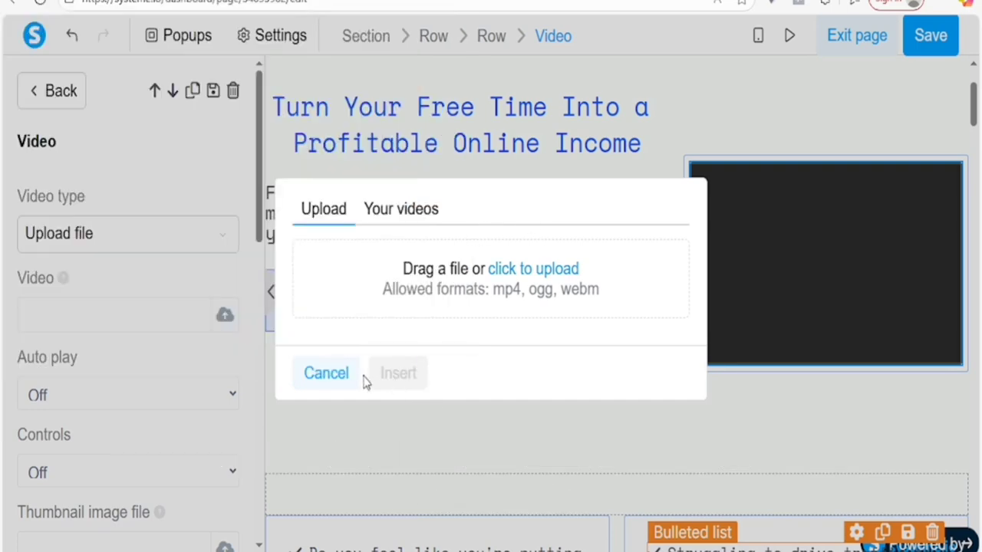
Step: Cancel the upload, set Video type to Direct link, and paste the YouTube URL
left_click(332, 375)
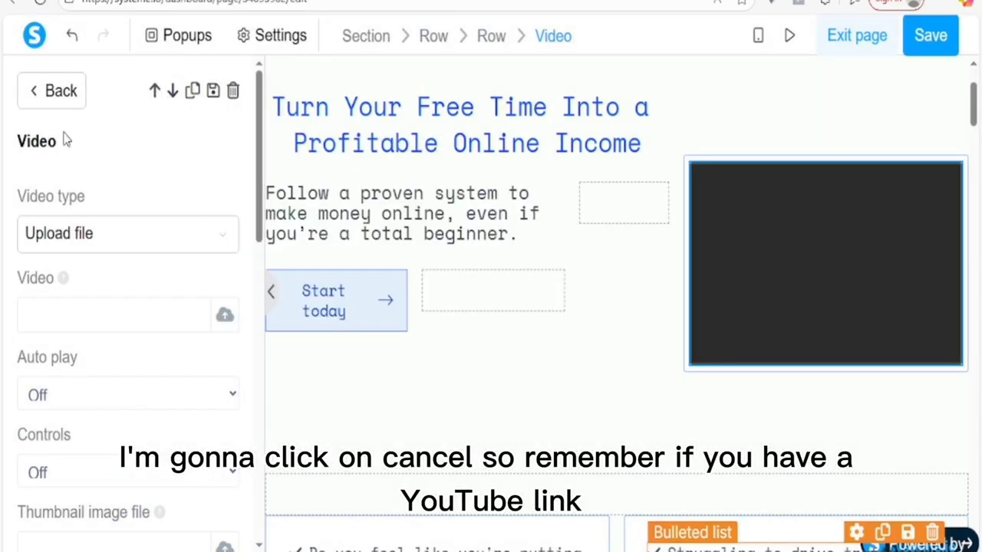
left_click(76, 242)
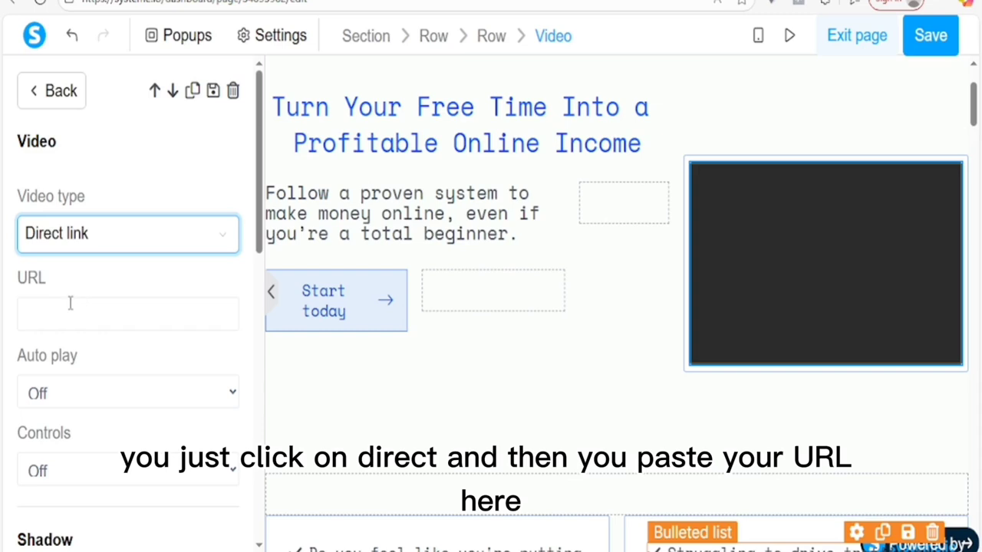
left_click(66, 313)
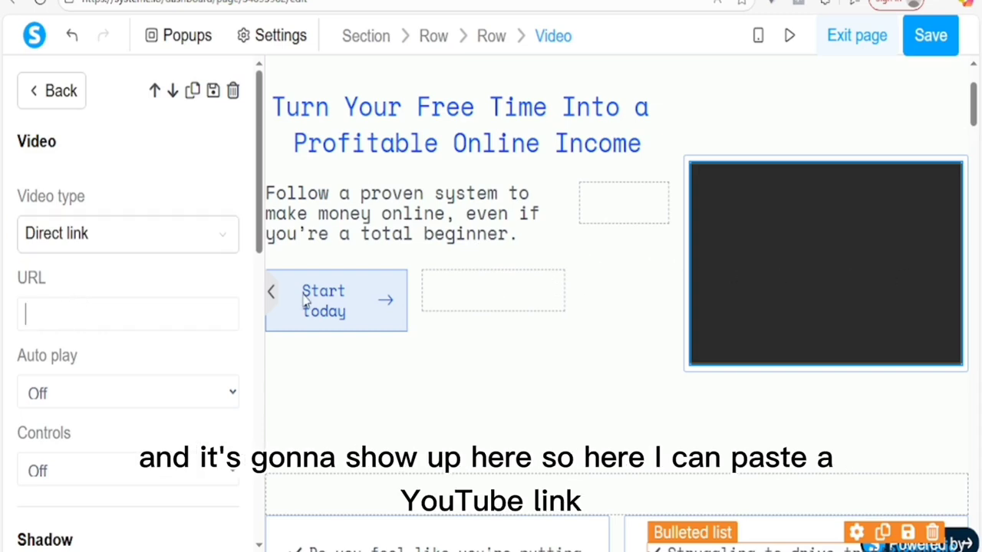
right_click(80, 309)
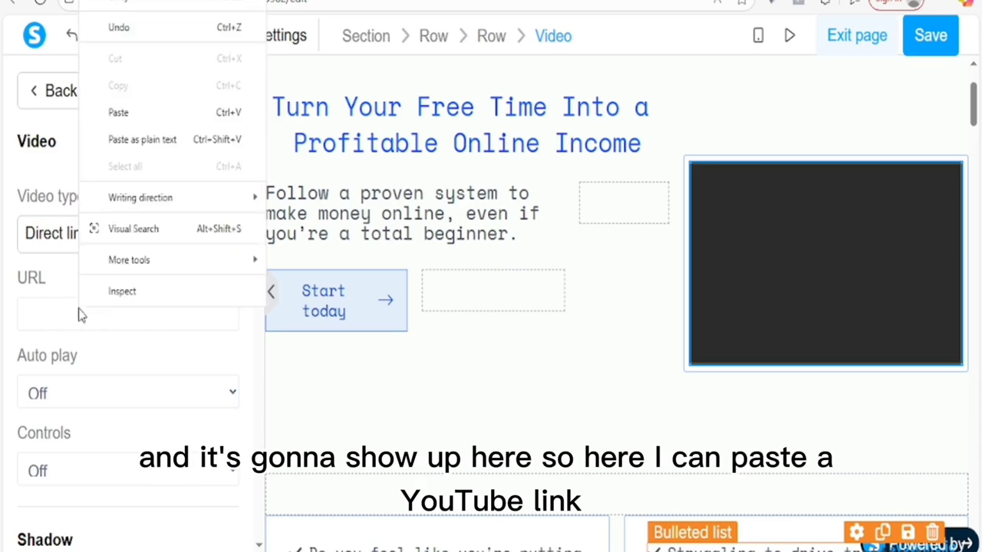
left_click(151, 114)
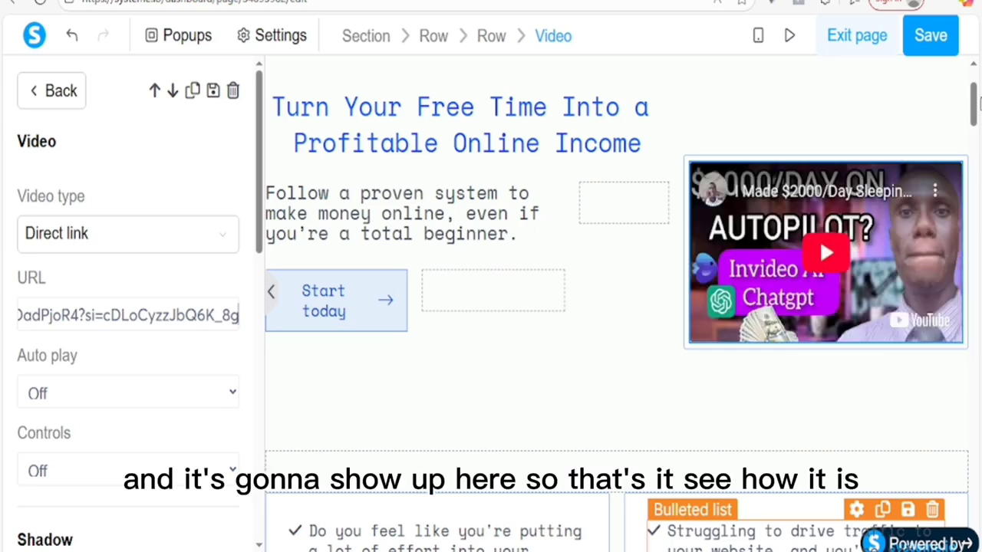
left_click(976, 106)
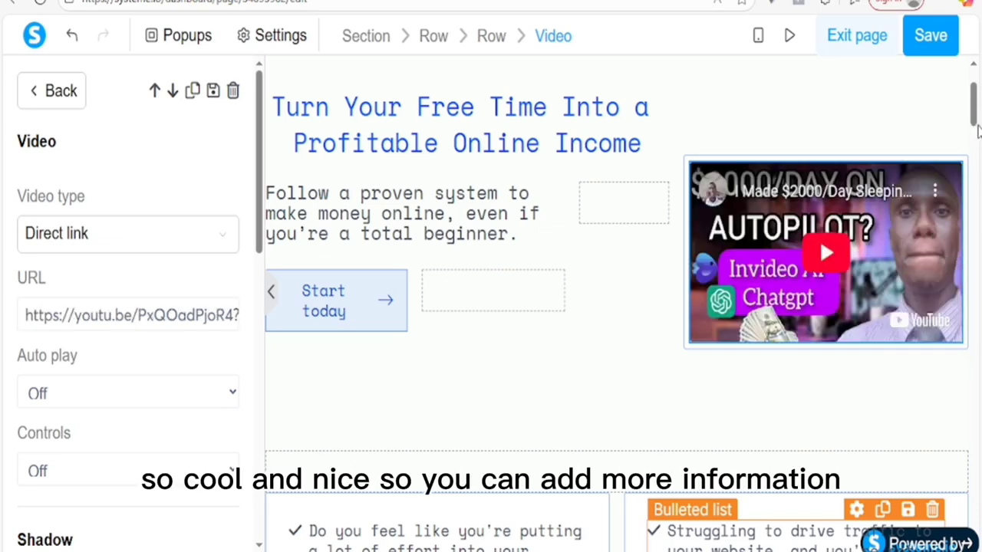
left_click_drag(976, 107, 978, 201)
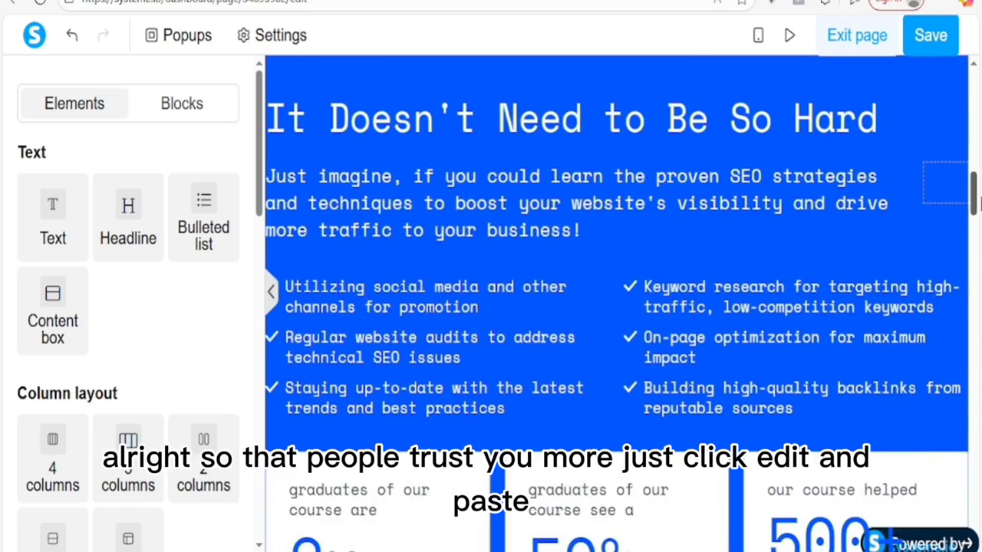
Step: Select the 'Ready to Take Your SEO Skills to the Next Level?' headline, then bring up the sales-copy notes
left_click(555, 128)
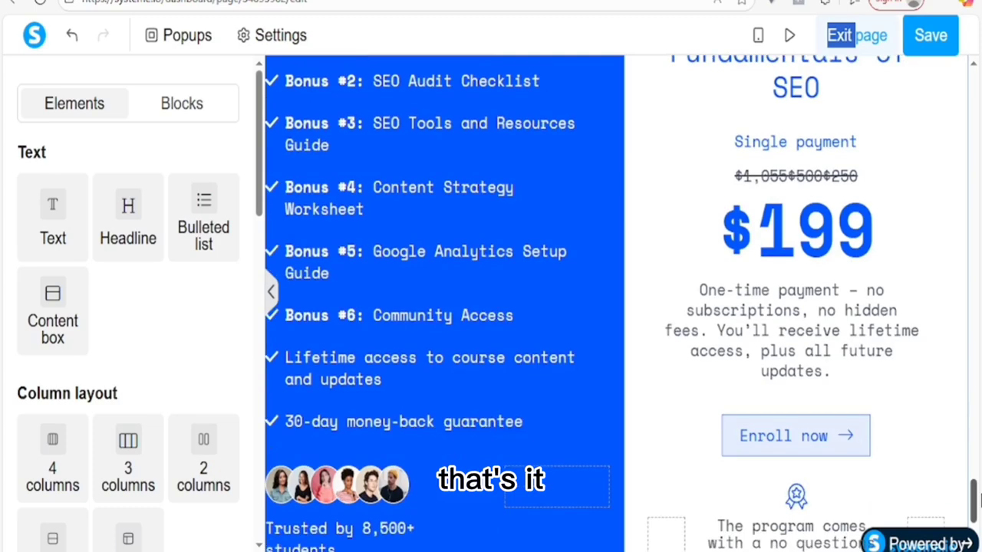
left_click_drag(980, 499, 979, 450)
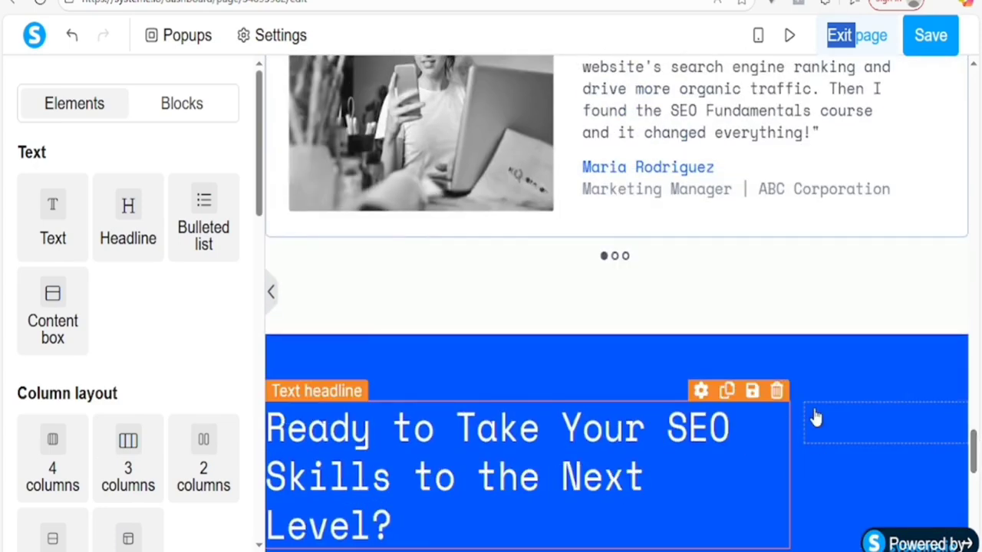
left_click_drag(819, 357, 798, 1)
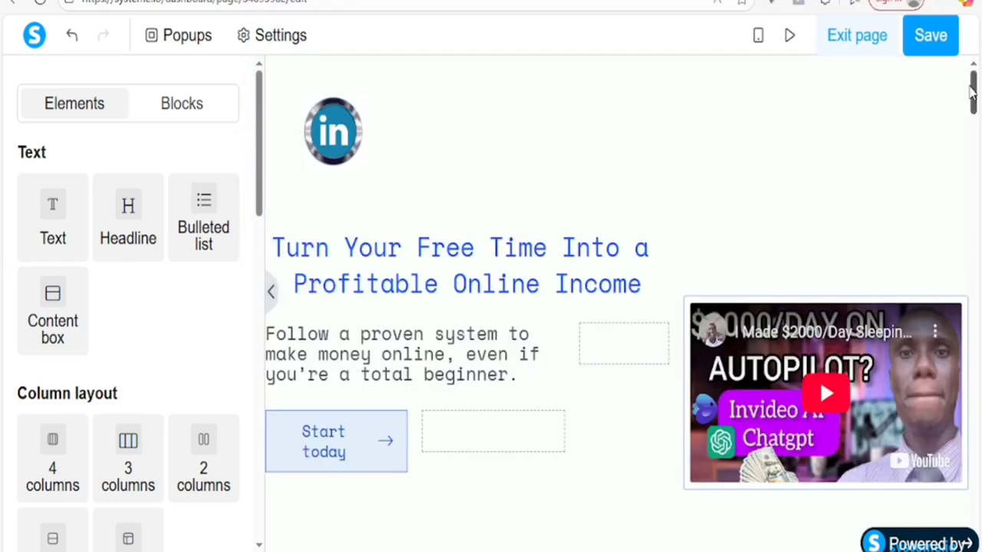
left_click_drag(974, 90, 976, 128)
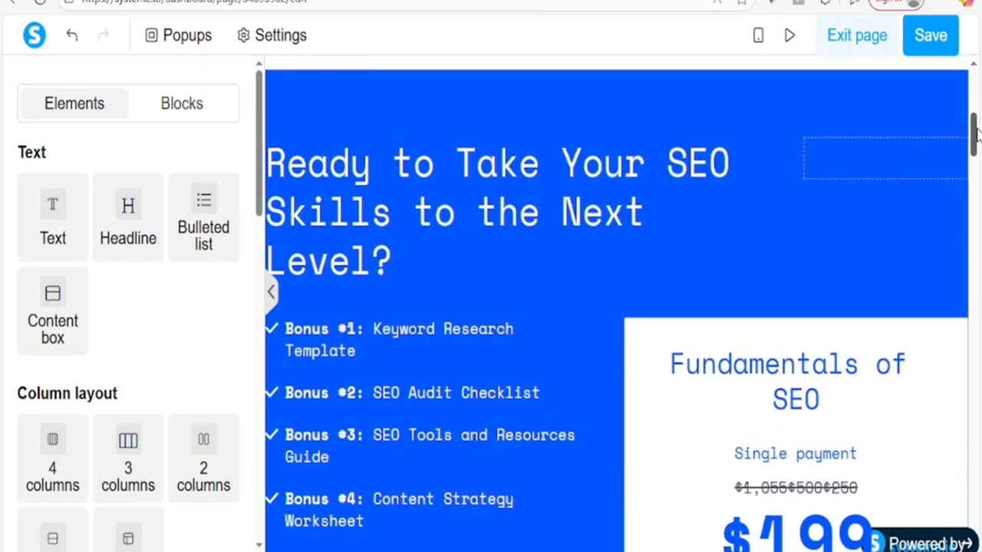
left_click(528, 213)
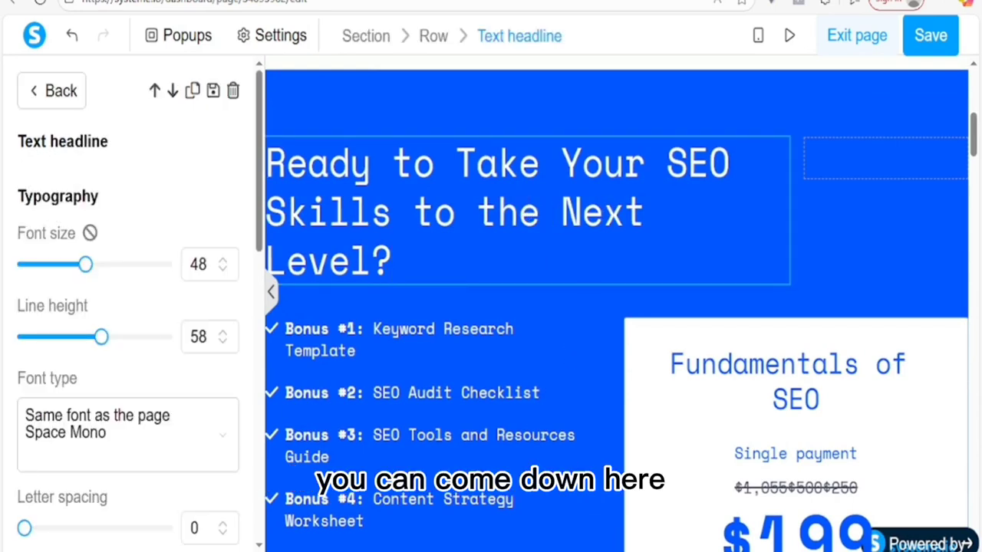
mouse_move(612, 551)
left_click(596, 508)
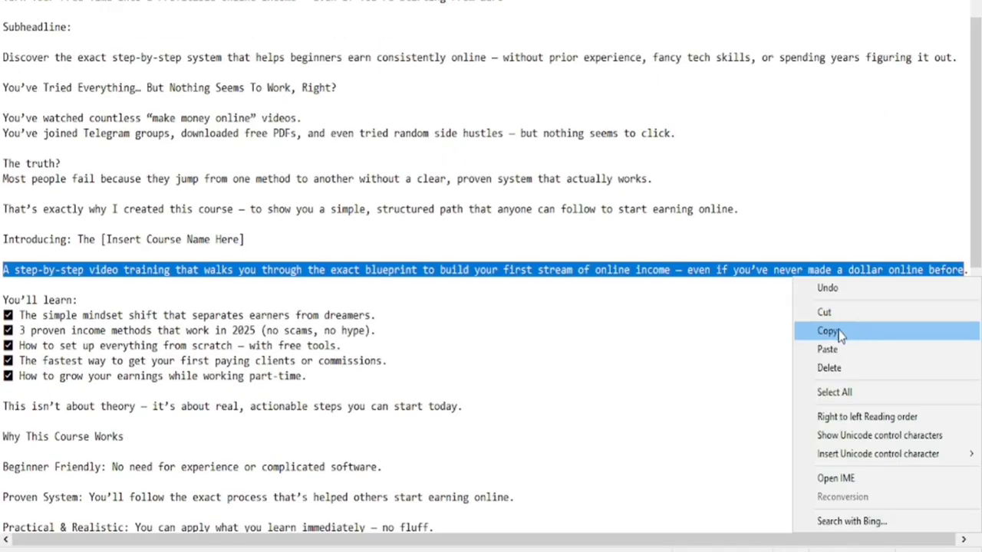
Step: Copy the 'A step-by-step video training…' paragraph from Notepad and return to the editor
left_click(839, 330)
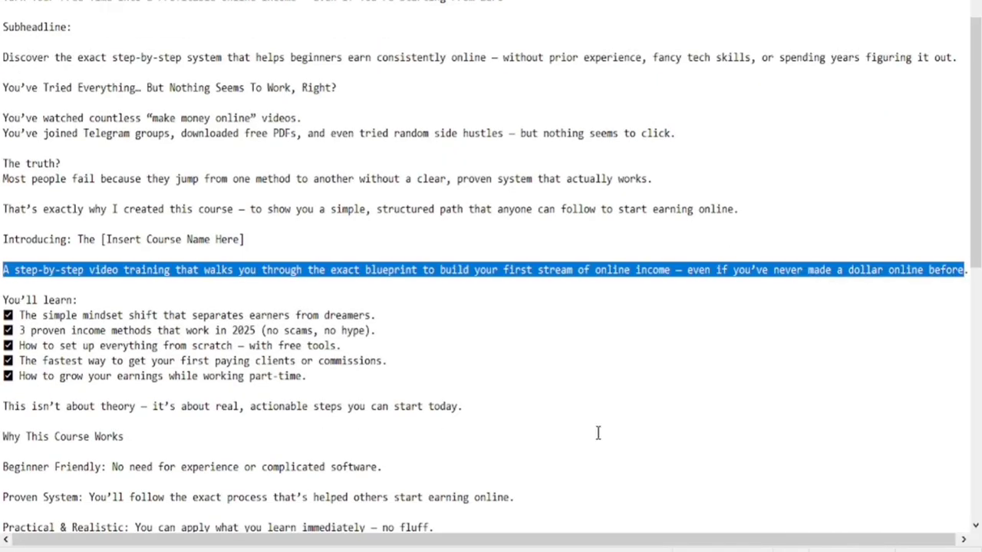
mouse_move(544, 550)
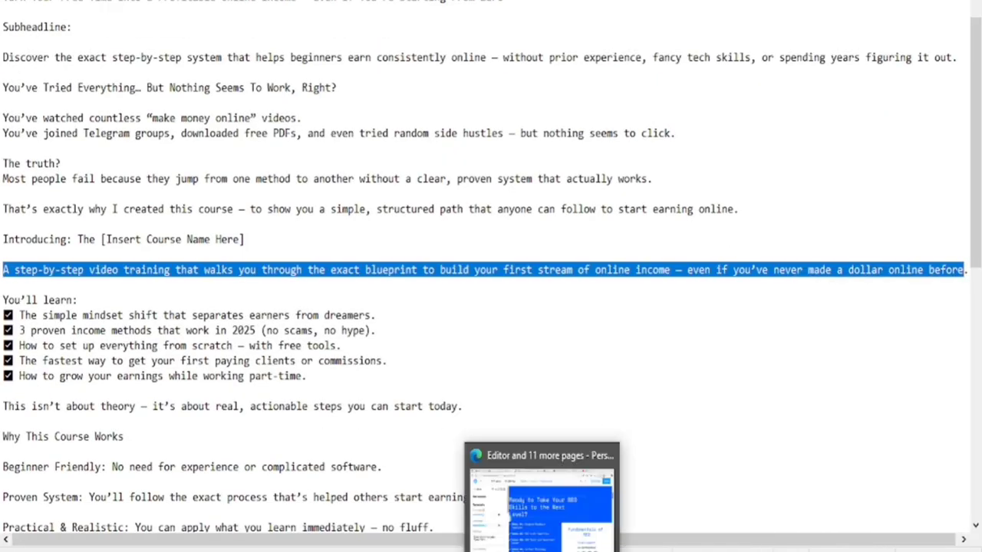
left_click(542, 514)
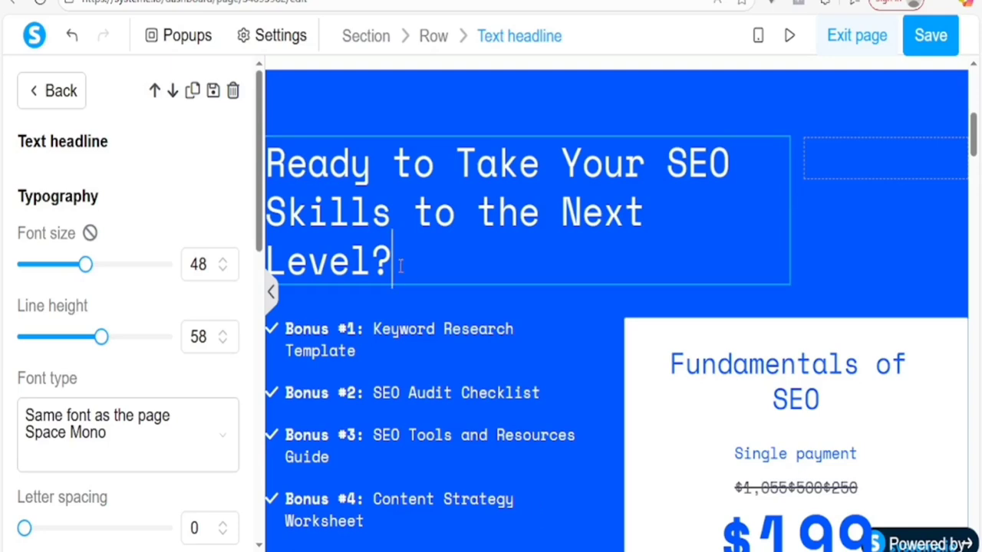
Step: Replace the 'Ready to Take Your SEO Skills' headline with the pasted step-by-step video training paragraph
left_click(269, 158)
key("ctrl+a")
right_click(412, 188)
left_click(447, 313)
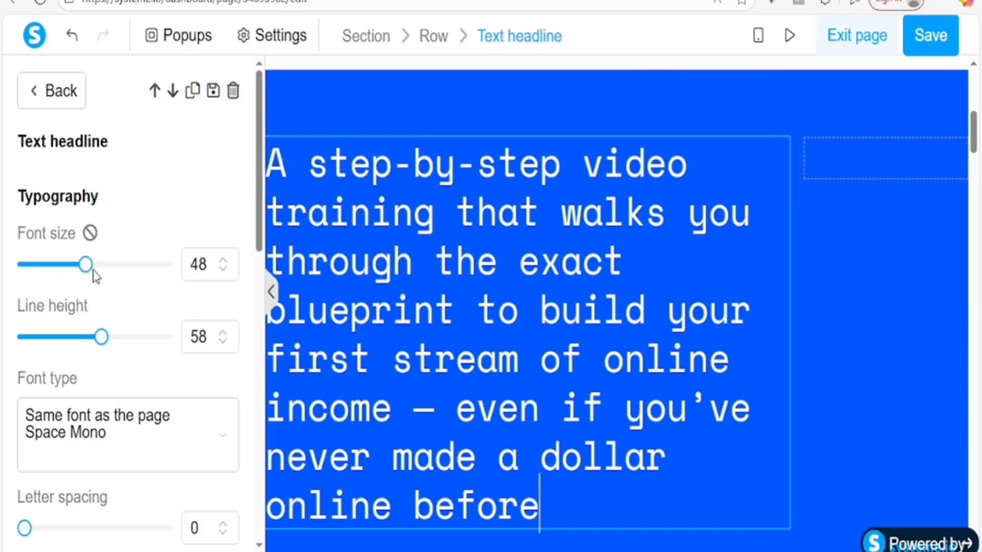
Step: Set the headline's font size to 25
left_click_drag(85, 265, 48, 264)
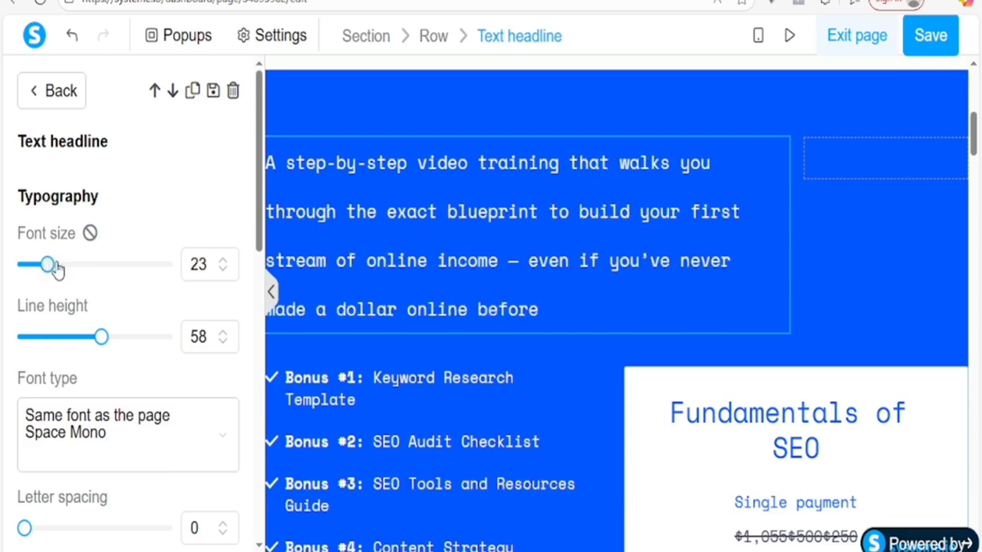
left_click_drag(55, 266, 64, 265)
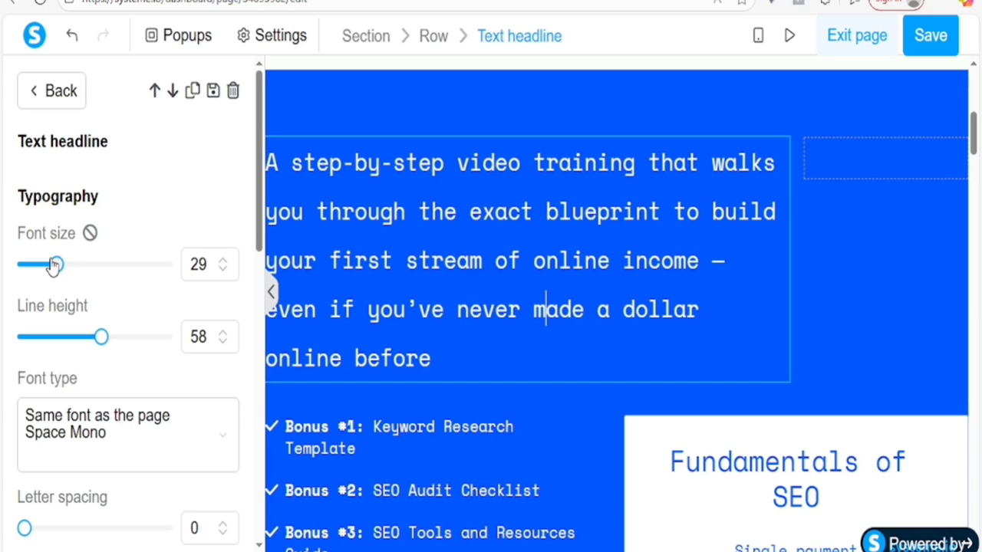
left_click_drag(54, 265, 49, 265)
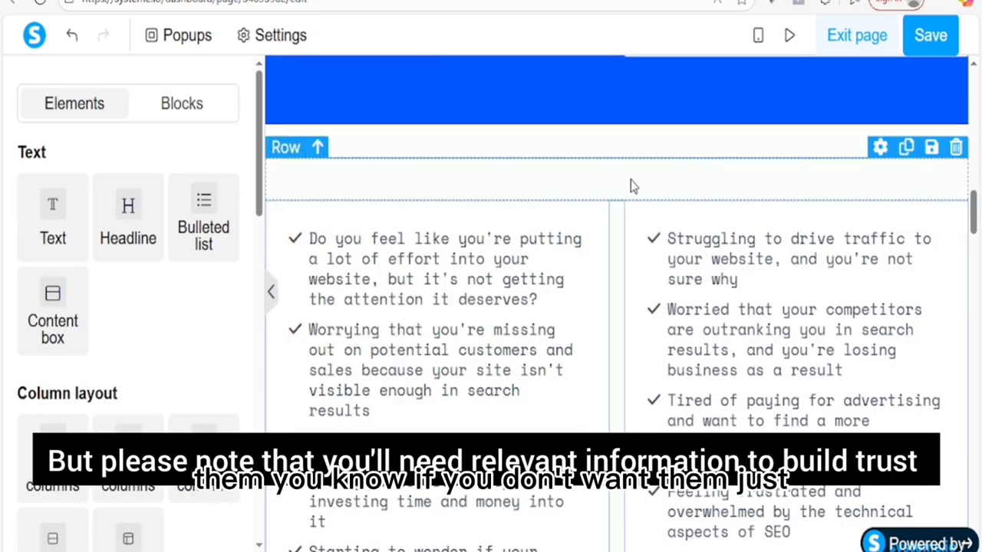
Step: Delete the empty row below the top blue section and confirm the removal
left_click(956, 148)
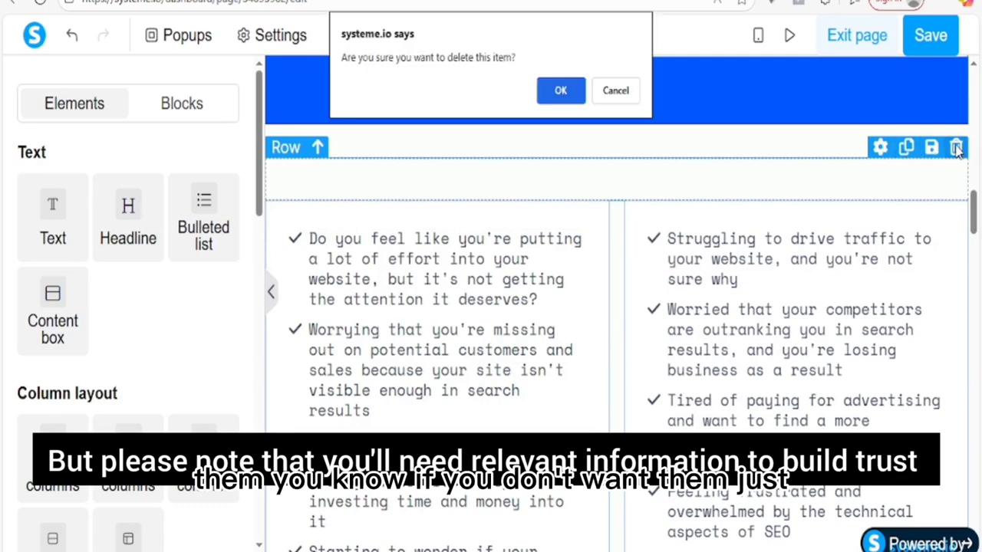
left_click(564, 90)
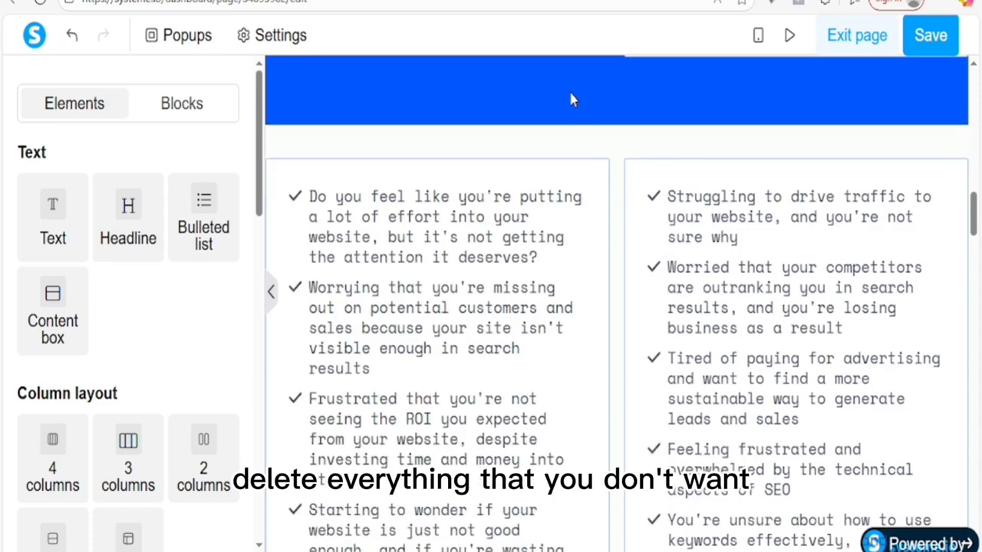
left_click(955, 146)
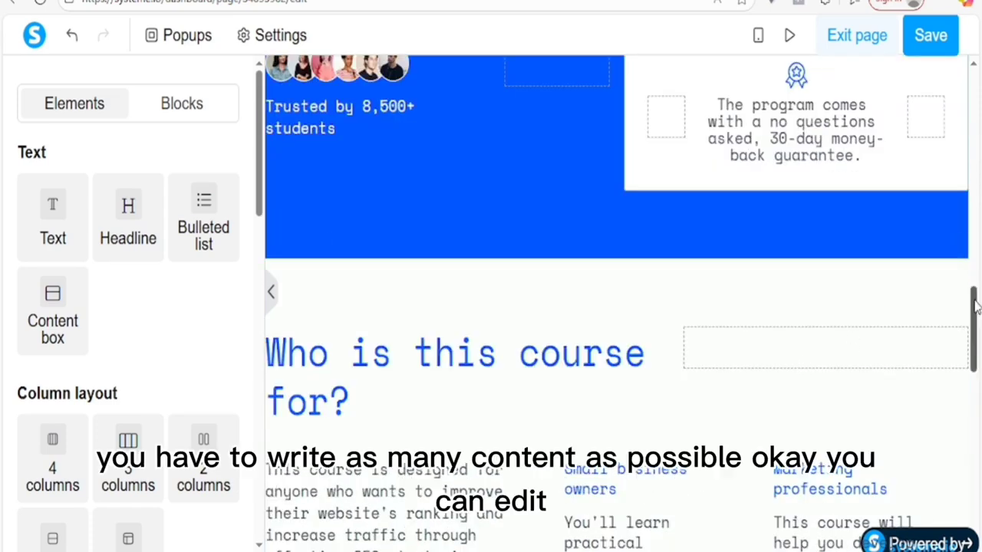
Step: Scroll through the page to check the layout down to the 'Fundamentals of SEO' $199 pricing card
left_click_drag(975, 315, 975, 460)
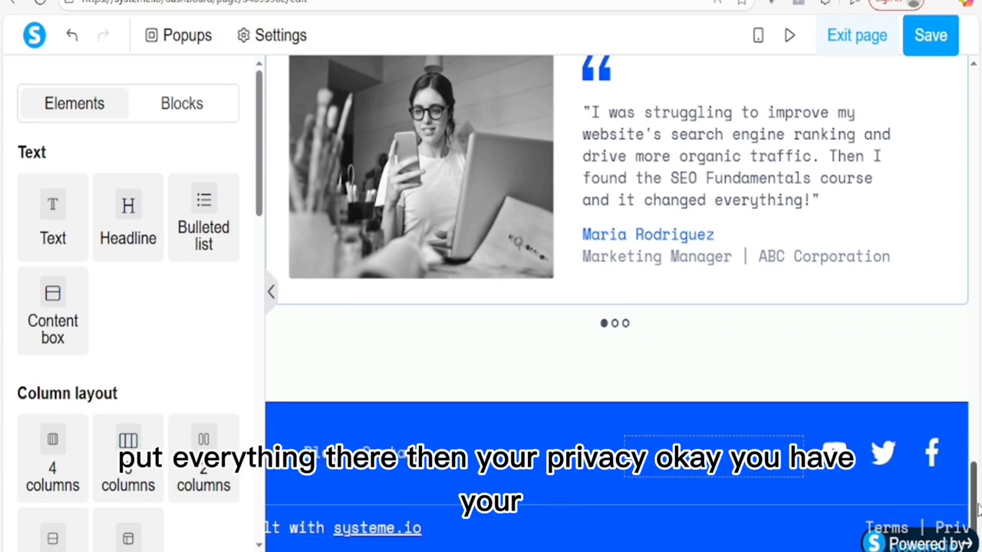
left_click(893, 533)
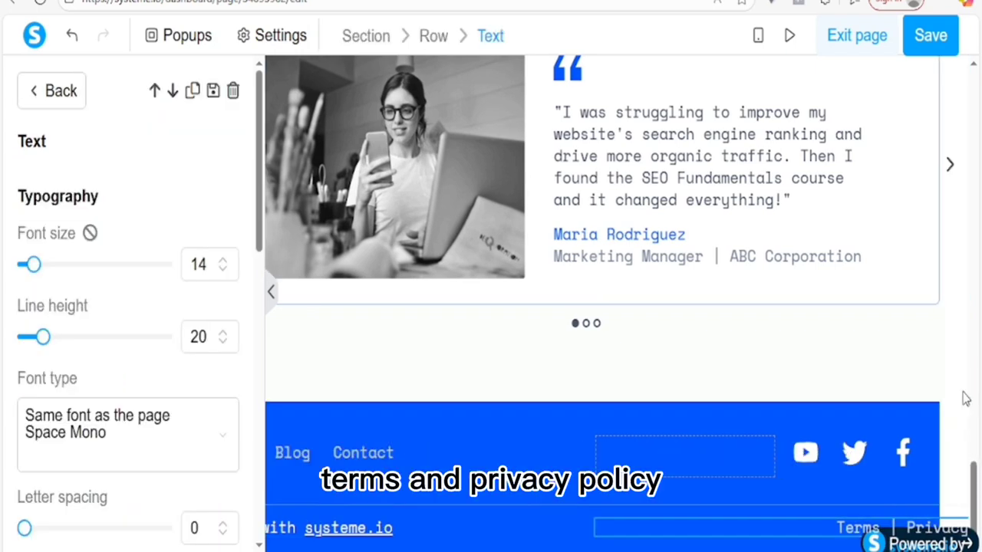
left_click(961, 360)
scroll(801, 144, "up", 10)
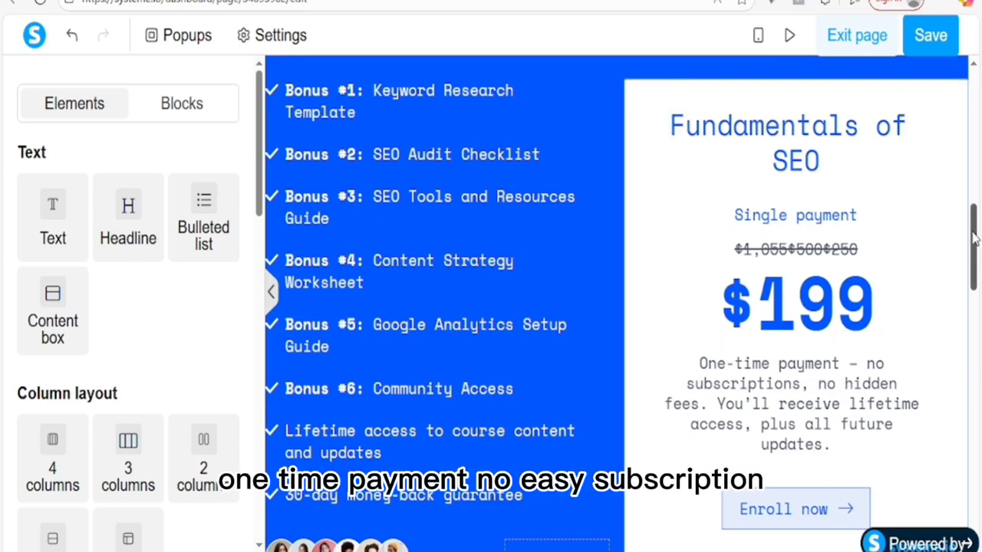
scroll(783, 308, "down", 3)
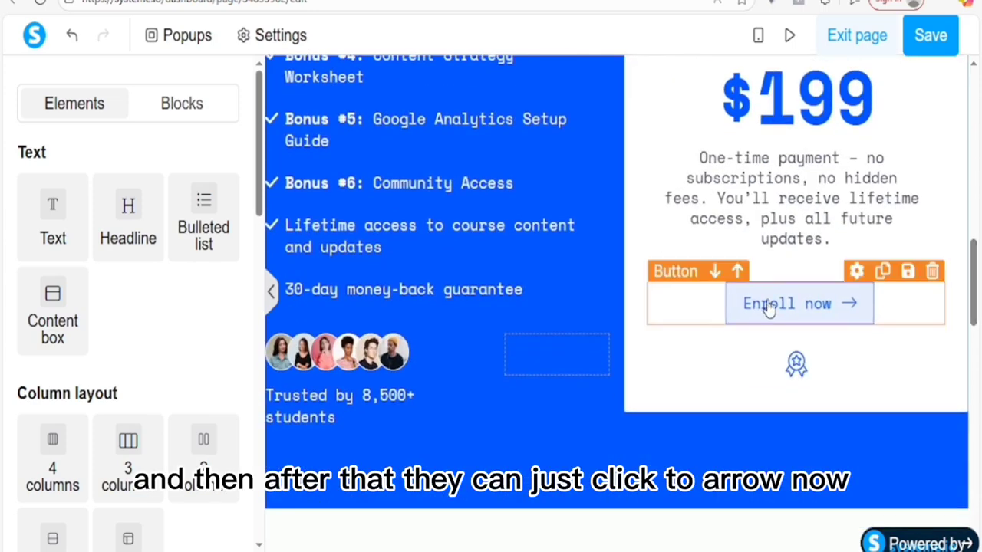
Step: Select the 'Enroll now' button and try different text sizes with its Font size slider
left_click(967, 294)
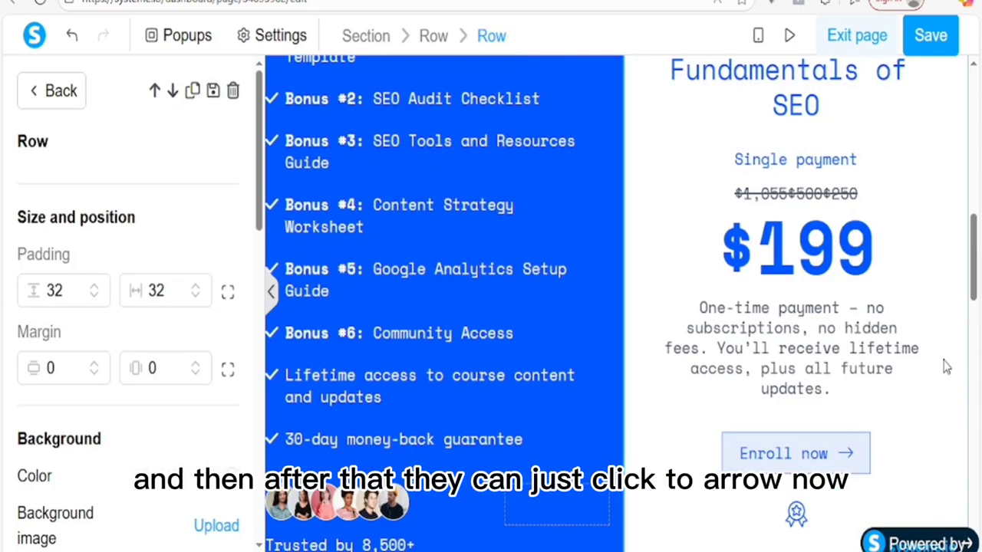
left_click(776, 459)
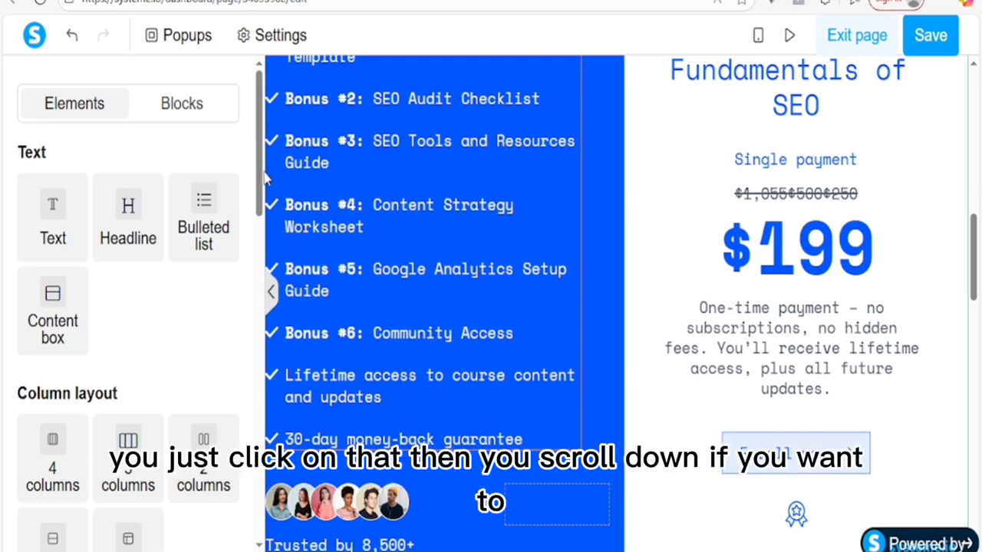
left_click_drag(259, 175, 268, 137)
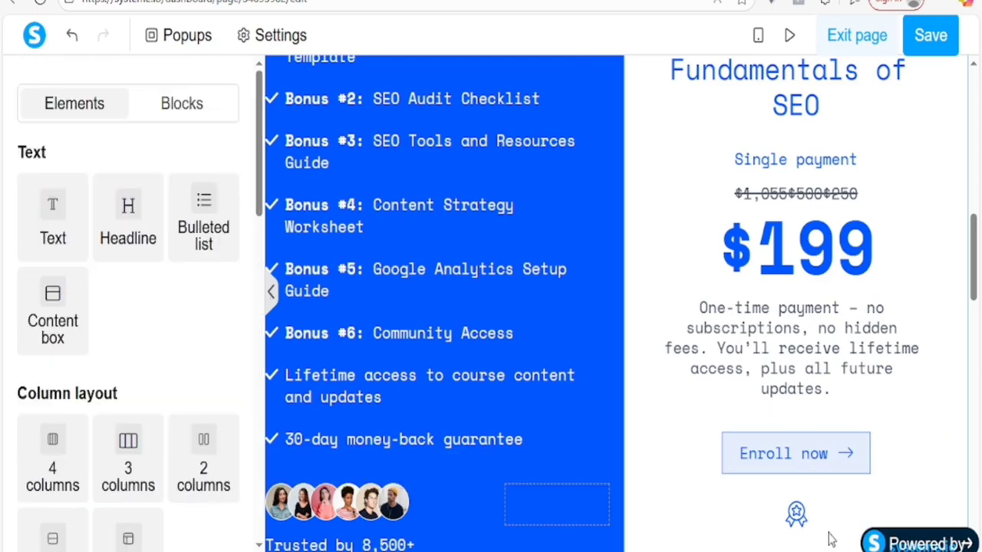
left_click(786, 464)
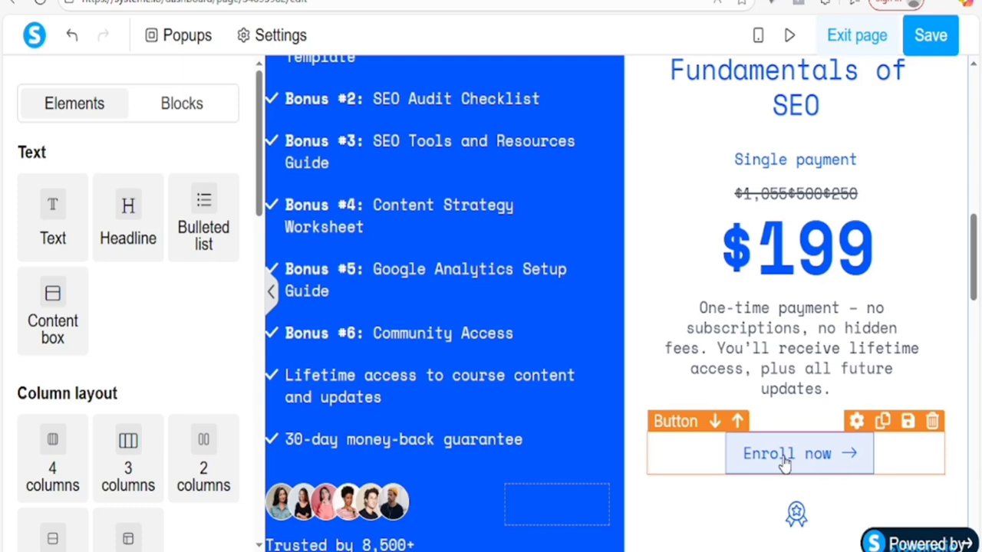
left_click(785, 460)
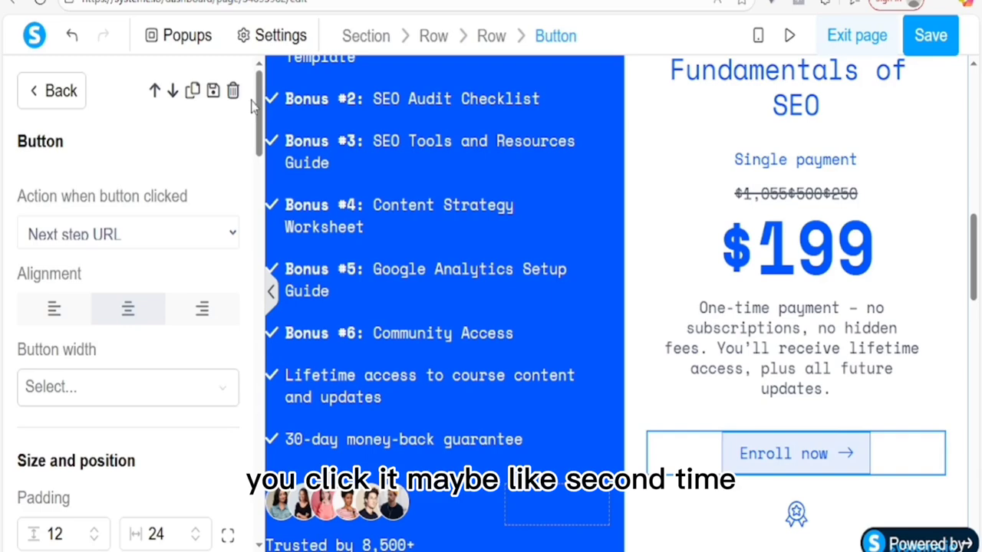
left_click_drag(259, 114, 250, 366)
scroll(57, 371, "up", 5)
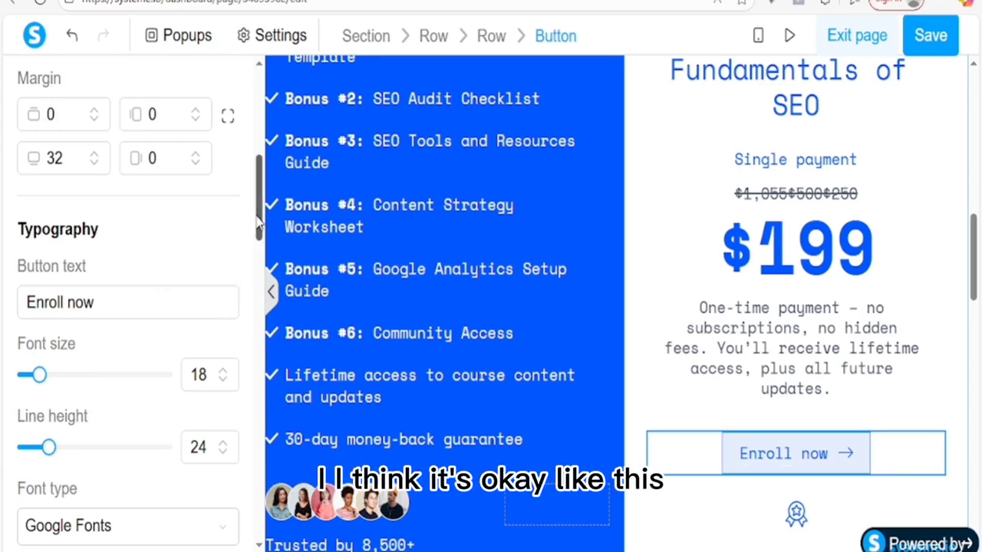
scroll(258, 222, "up", 1)
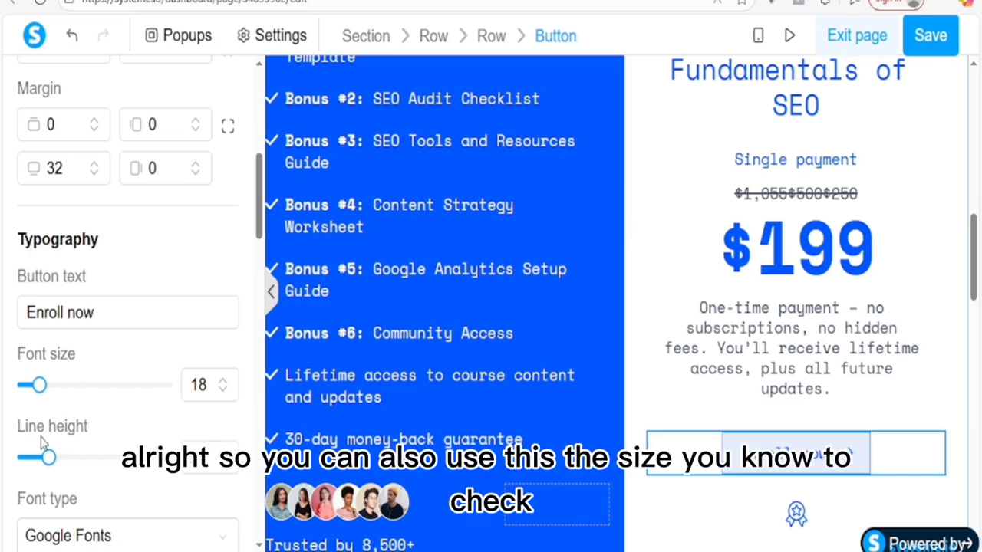
left_click(81, 387)
left_click_drag(81, 390, 30, 387)
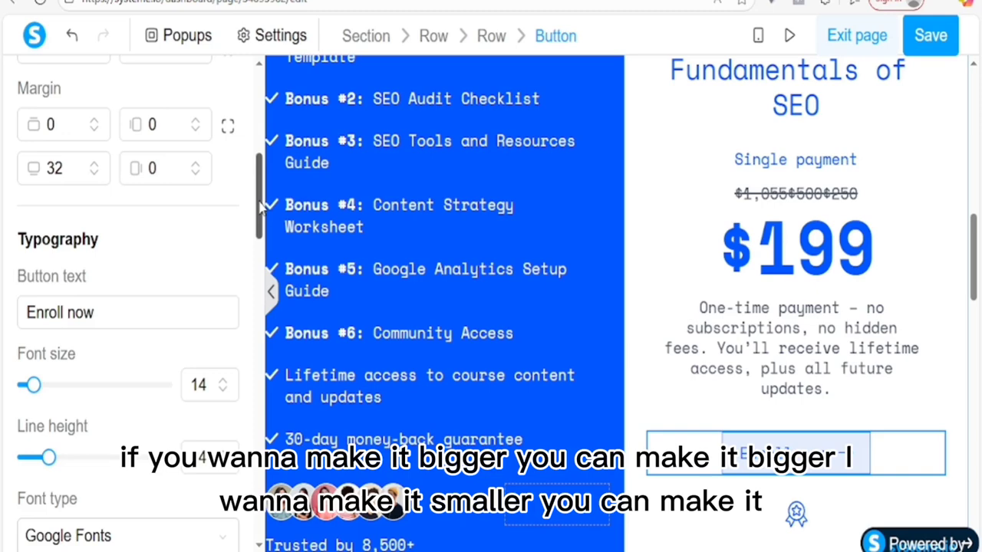
left_click_drag(261, 207, 260, 277)
Step: Check that the 'Enroll now' button's 'Action when button clicked' is Next step URL
left_click(820, 457)
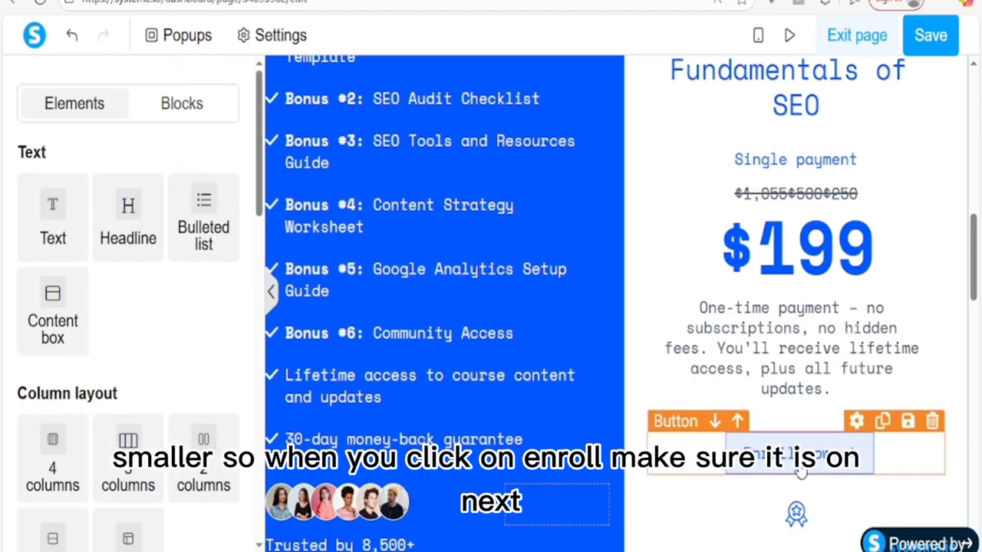
left_click(800, 473)
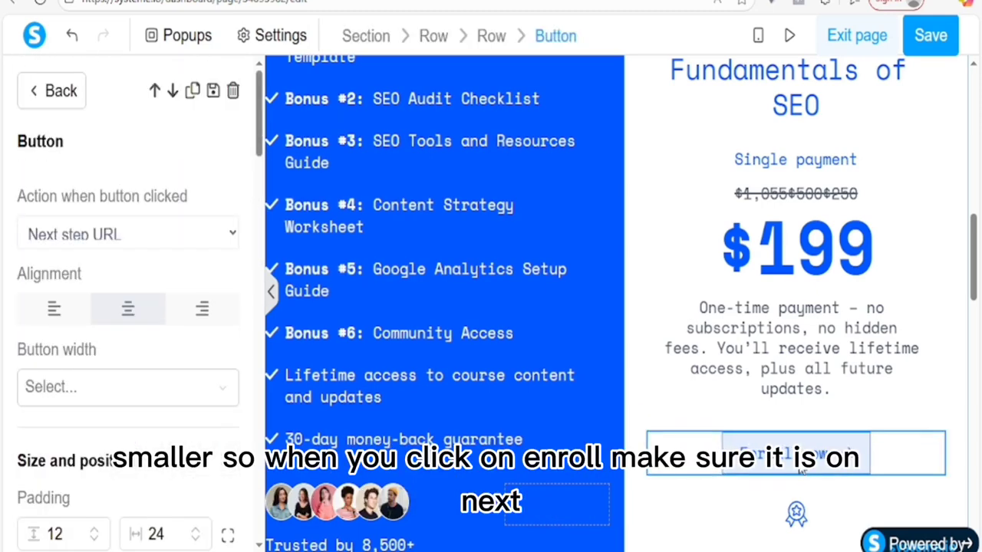
left_click(151, 237)
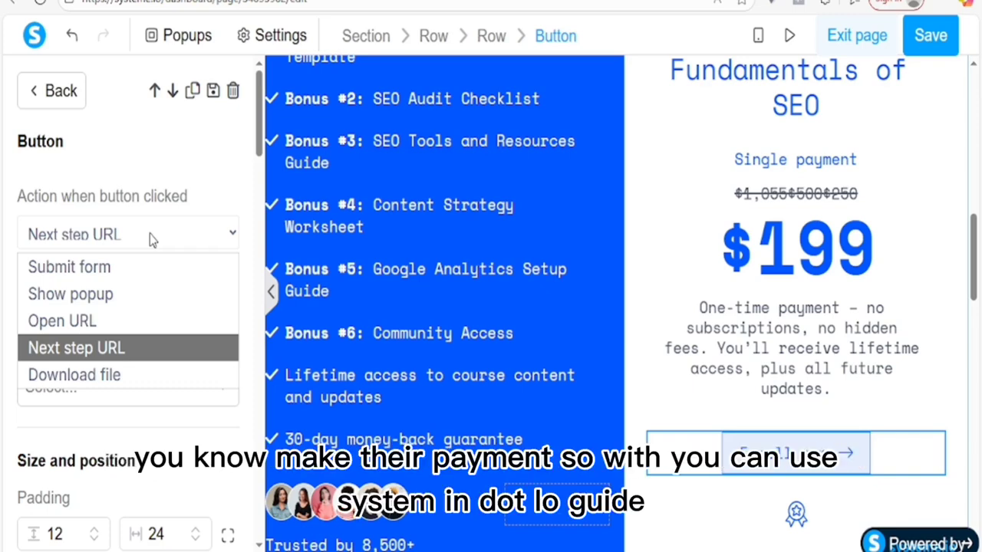
left_click(366, 290)
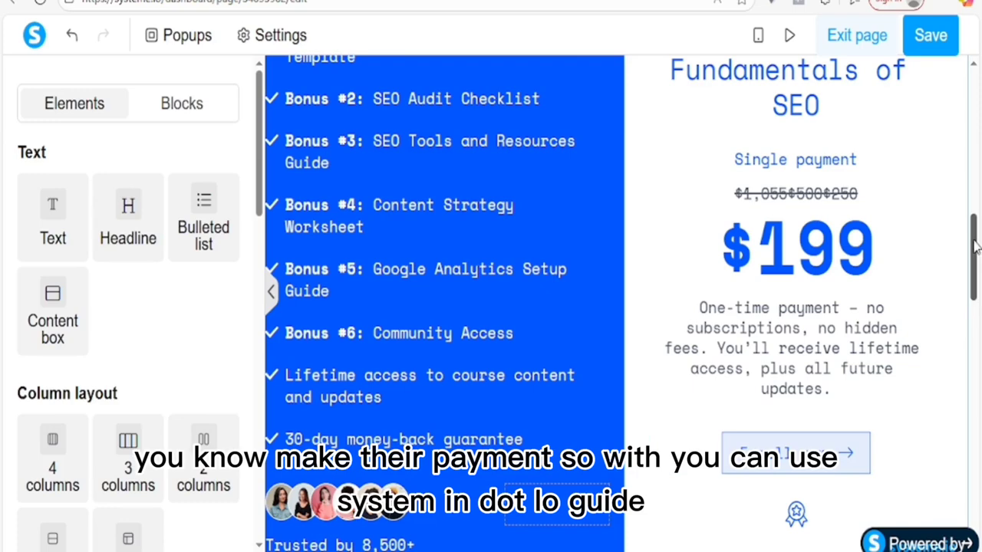
left_click_drag(976, 245, 978, 471)
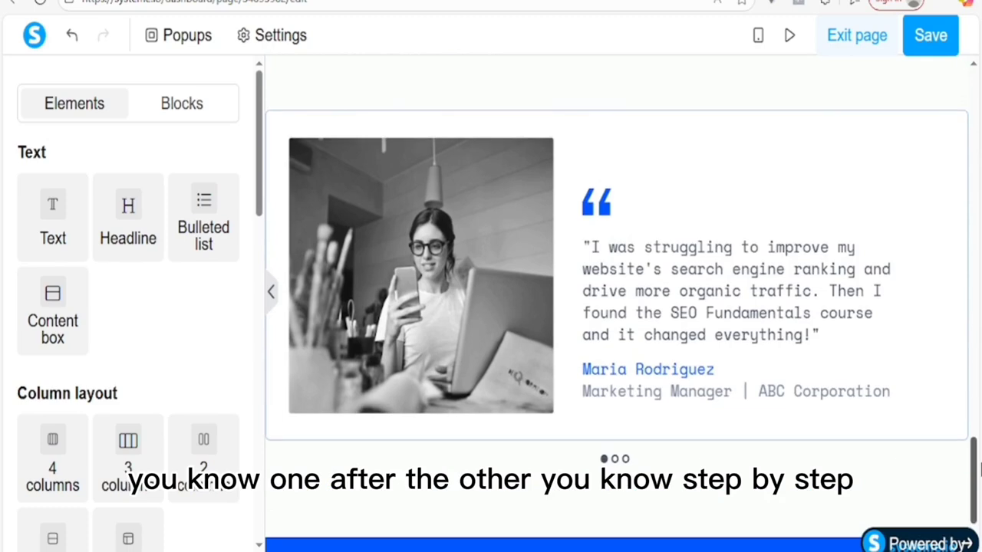
left_click(427, 280)
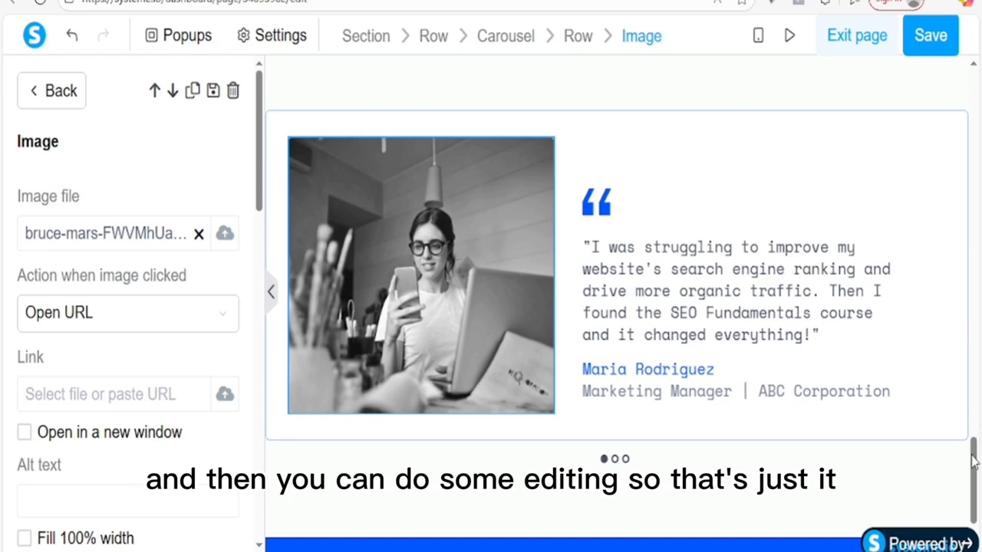
left_click_drag(981, 354, 980, 263)
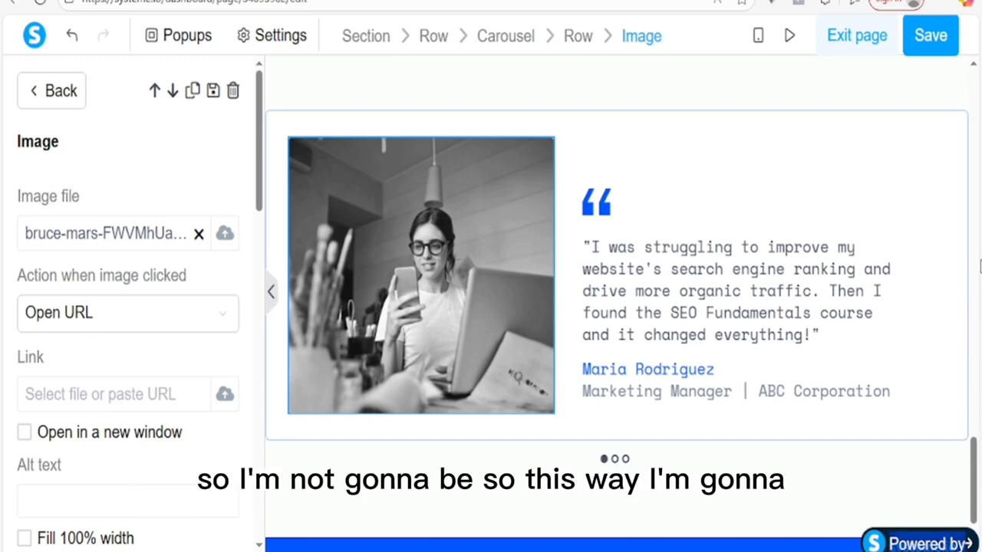
left_click(975, 344)
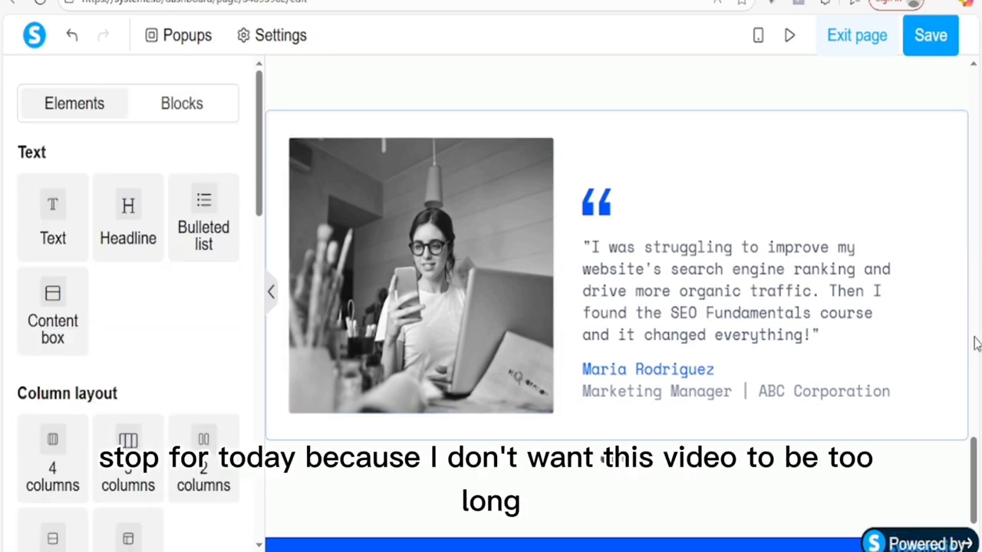